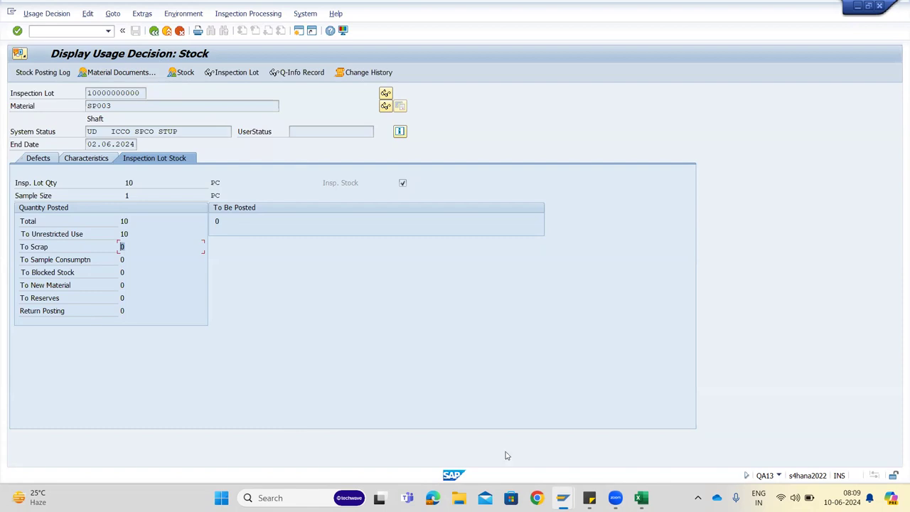
- Switch to the Excel workbook and set the unrestricted stock to 80 and the quality stock to 10 on Sheet3
{"action": "left_click", "coordinate": [642, 498]}
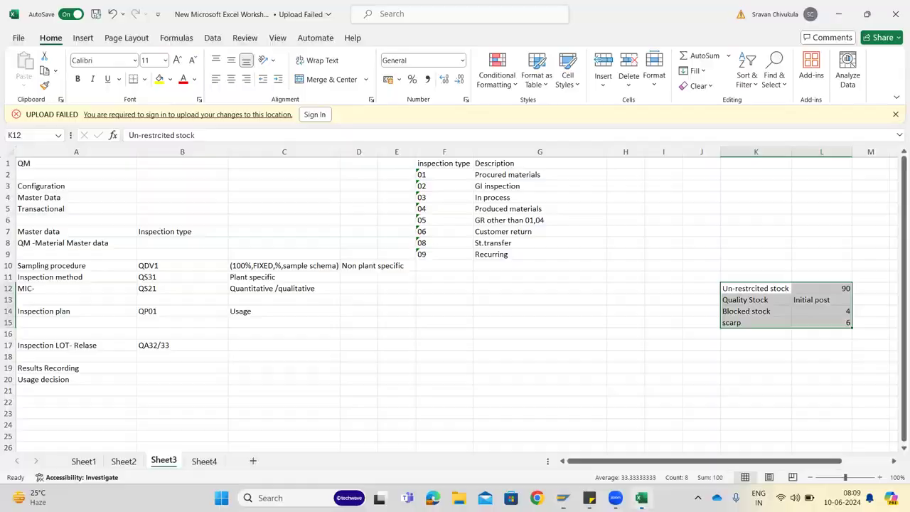
{"action": "left_click", "coordinate": [840, 289]}
{"action": "type", "text": "80"}
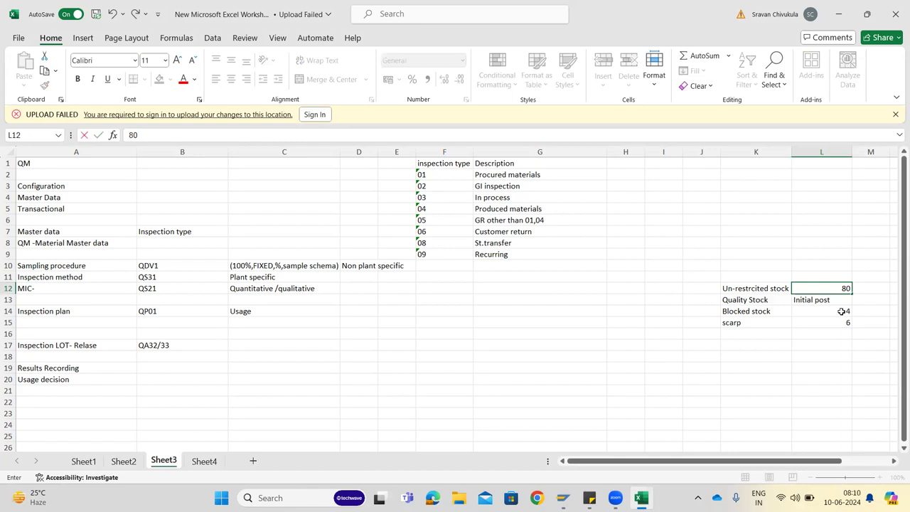
{"action": "left_click", "coordinate": [813, 299]}
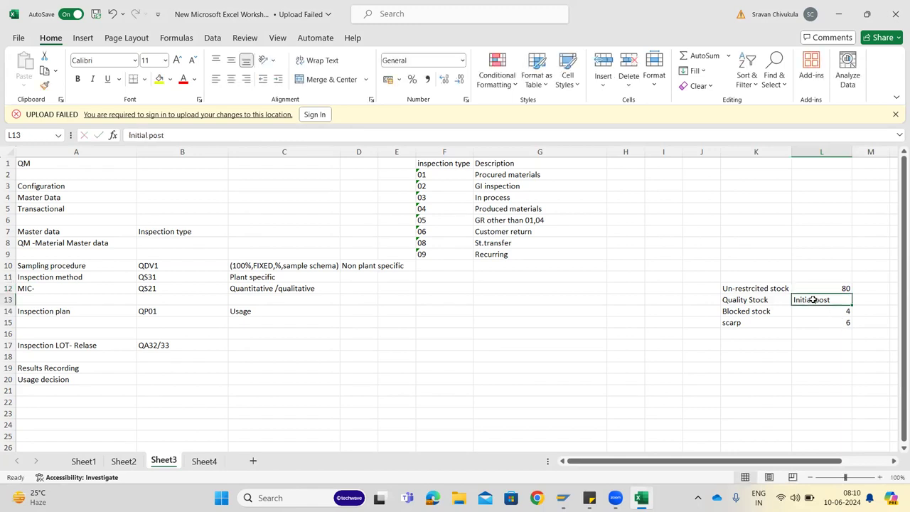
{"action": "type", "text": "10"}
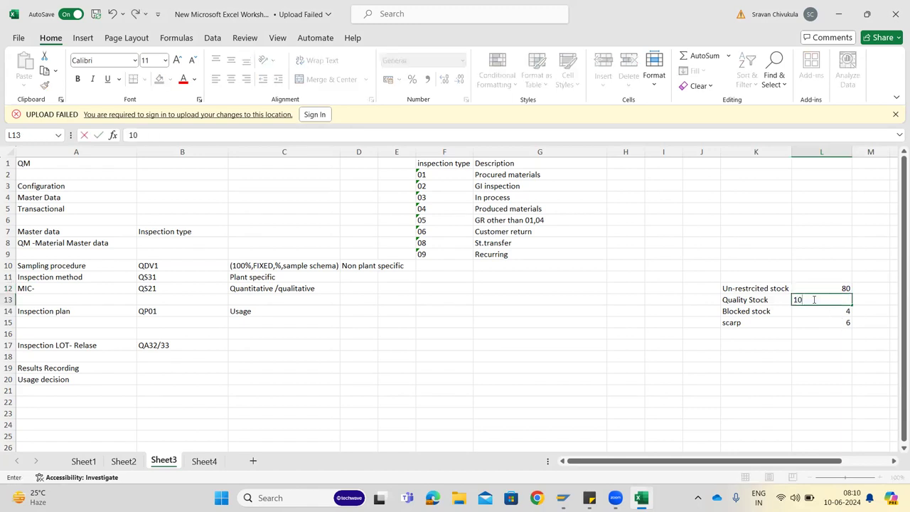
{"action": "left_click", "coordinate": [818, 404]}
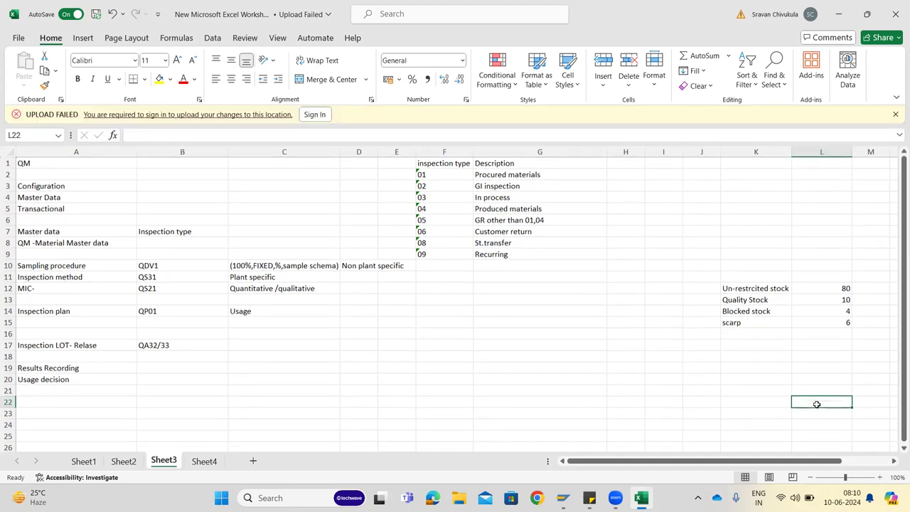
- Set the blocked stock to 14 and the quality stock to 0 in the stock list
{"action": "left_click", "coordinate": [809, 302]}
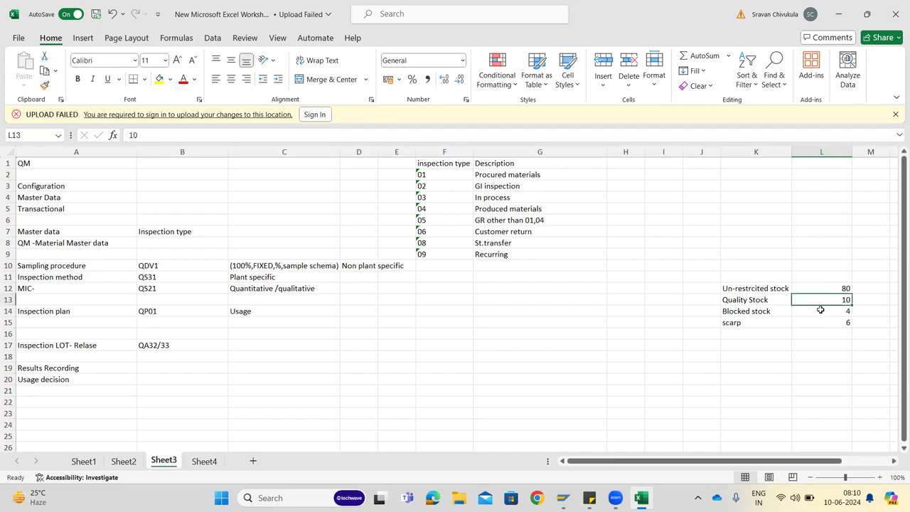
{"action": "double_click", "coordinate": [822, 311]}
{"action": "type", "text": "1"}
{"action": "left_click", "coordinate": [833, 302]}
{"action": "type", "text": "0"}
{"action": "left_click", "coordinate": [823, 378]}
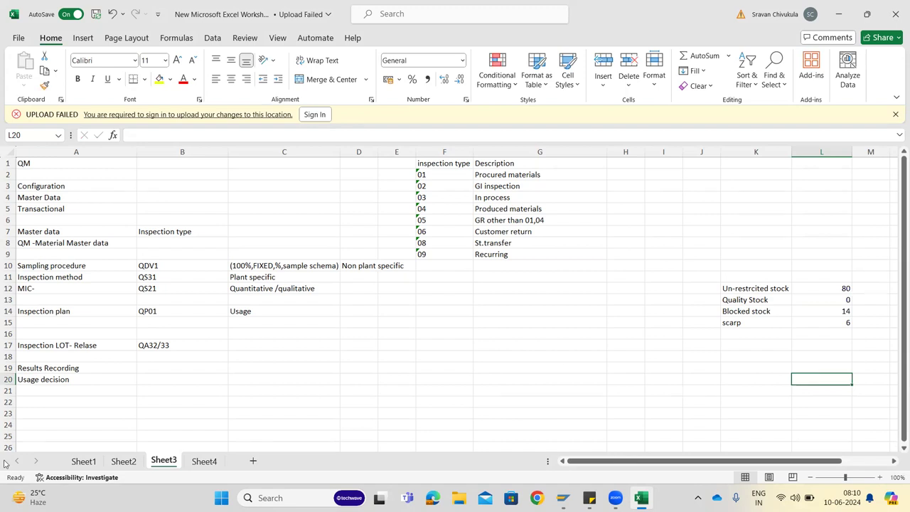
- Review the usage decision entry and the unrestricted, quality, blocked and scrap quantities in the stock list
{"action": "left_click", "coordinate": [44, 381]}
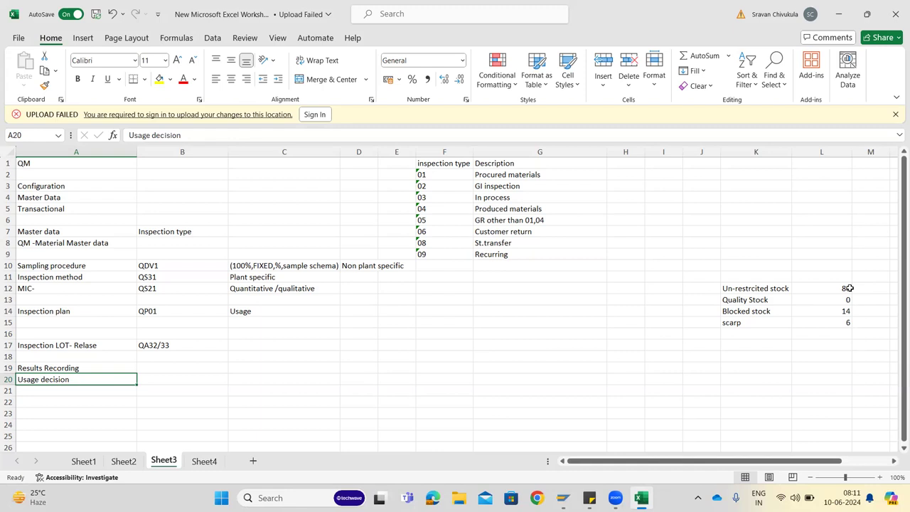
{"action": "left_click_drag", "start_coordinate": [848, 288], "coordinate": [844, 327]}
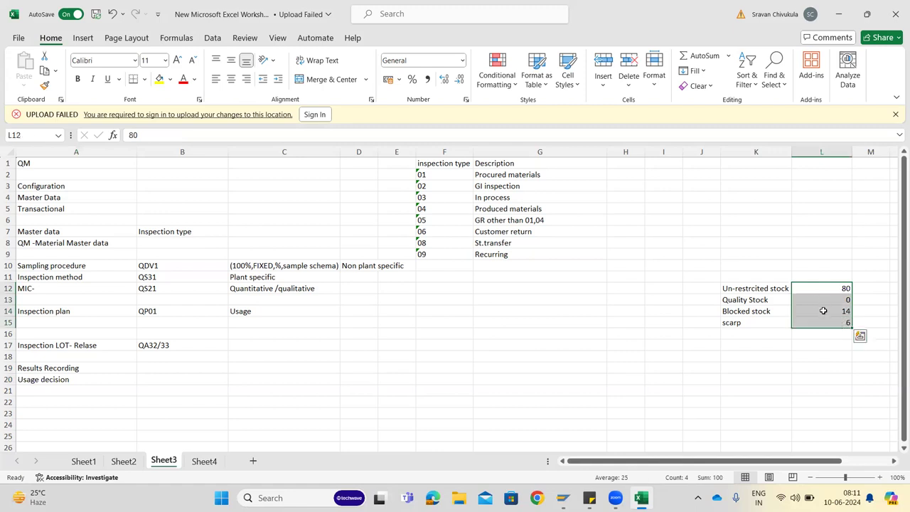
{"action": "left_click", "coordinate": [824, 311]}
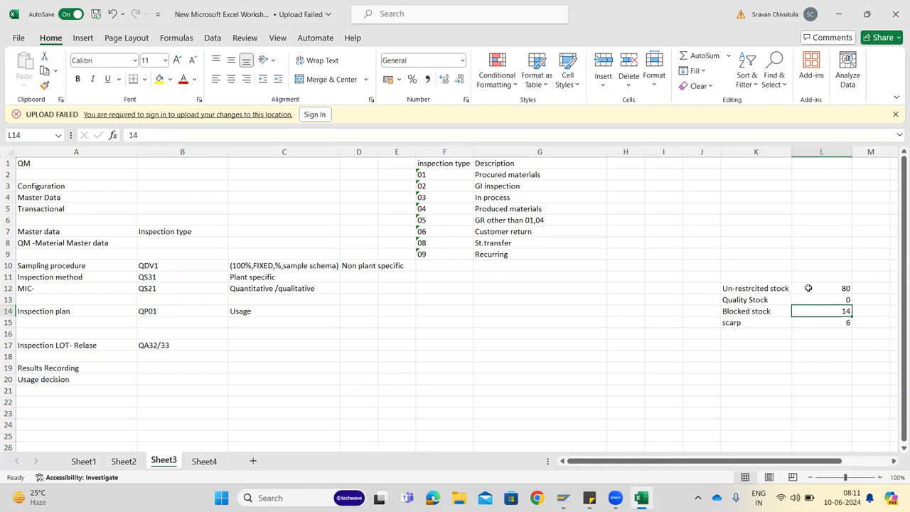
{"action": "left_click", "coordinate": [809, 288]}
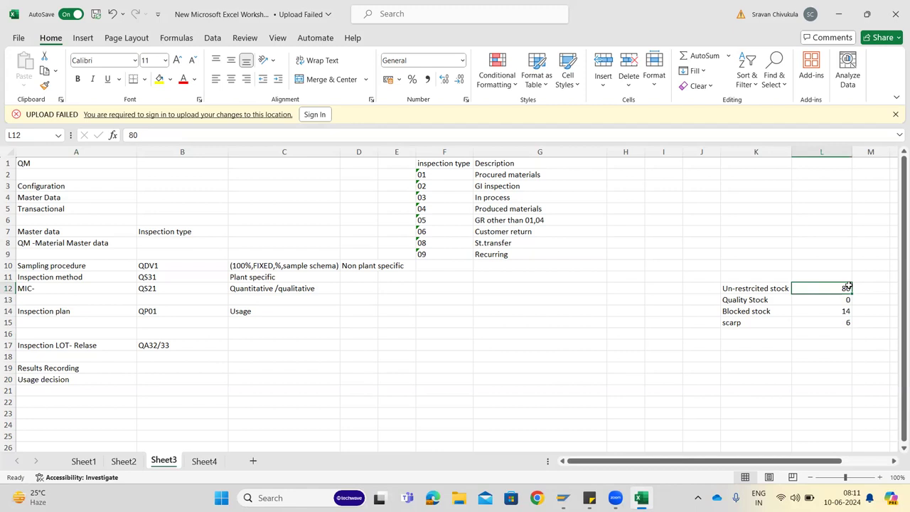
{"action": "left_click", "coordinate": [845, 310]}
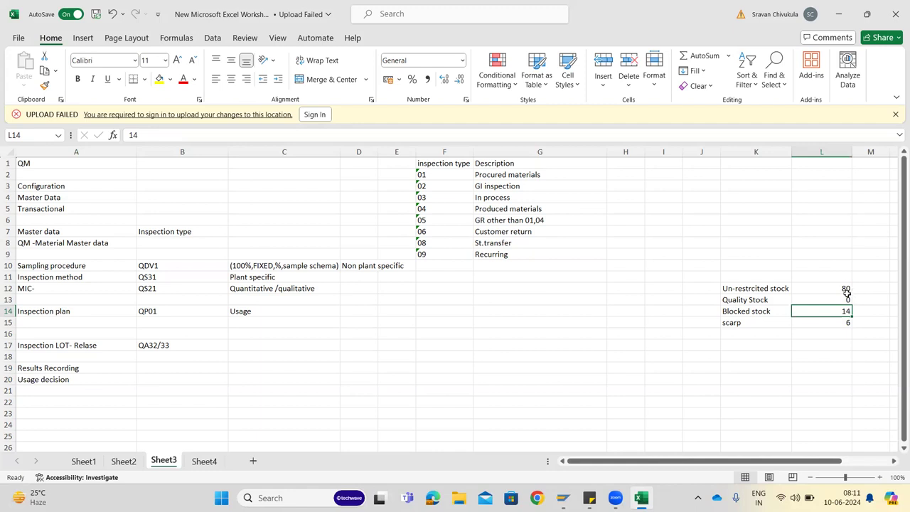
{"action": "left_click", "coordinate": [847, 298]}
{"action": "right_click", "coordinate": [847, 299]}
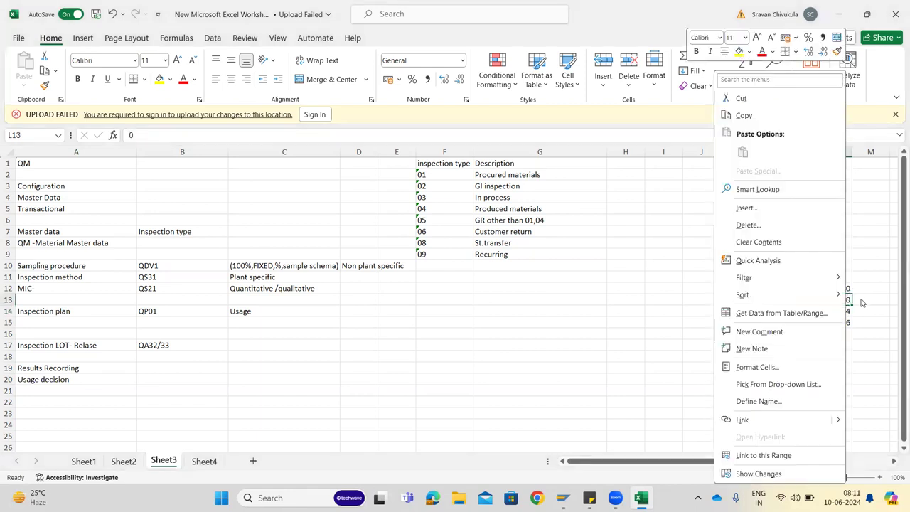
{"action": "right_click", "coordinate": [855, 299]}
{"action": "left_click", "coordinate": [878, 268]}
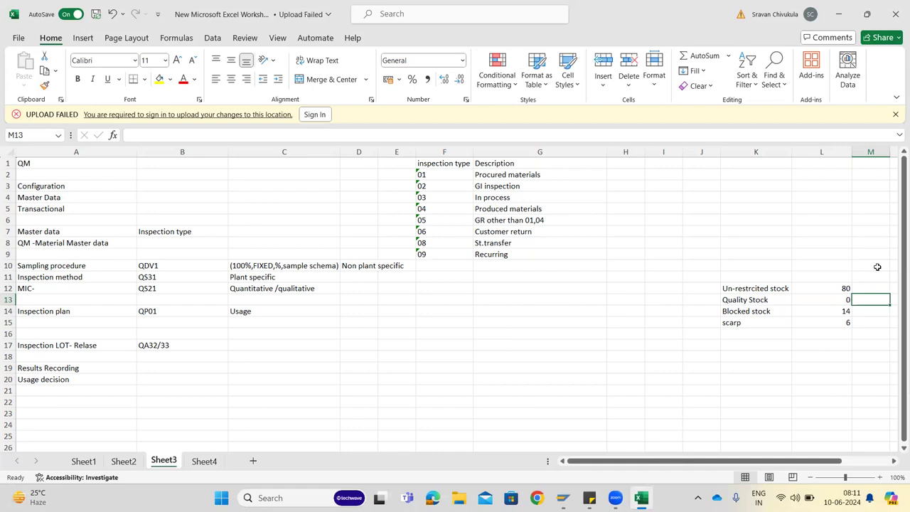
{"action": "left_click", "coordinate": [835, 301]}
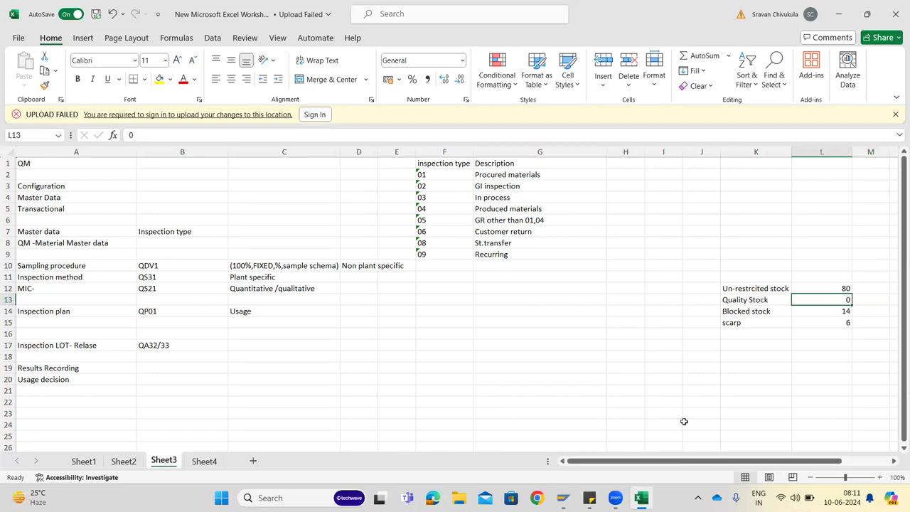
{"action": "mouse_move", "coordinate": [562, 498]}
{"action": "left_click", "coordinate": [583, 448]}
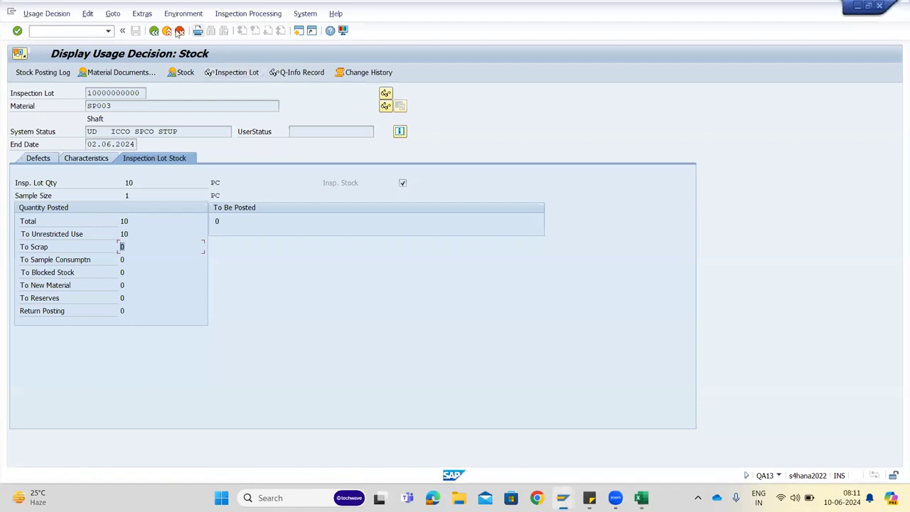
{"action": "left_click", "coordinate": [153, 31]}
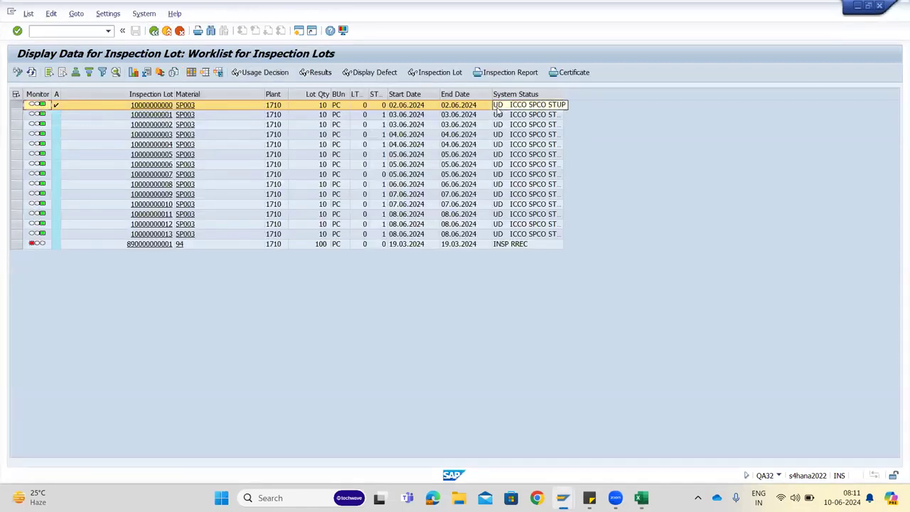
{"action": "left_click", "coordinate": [18, 72]}
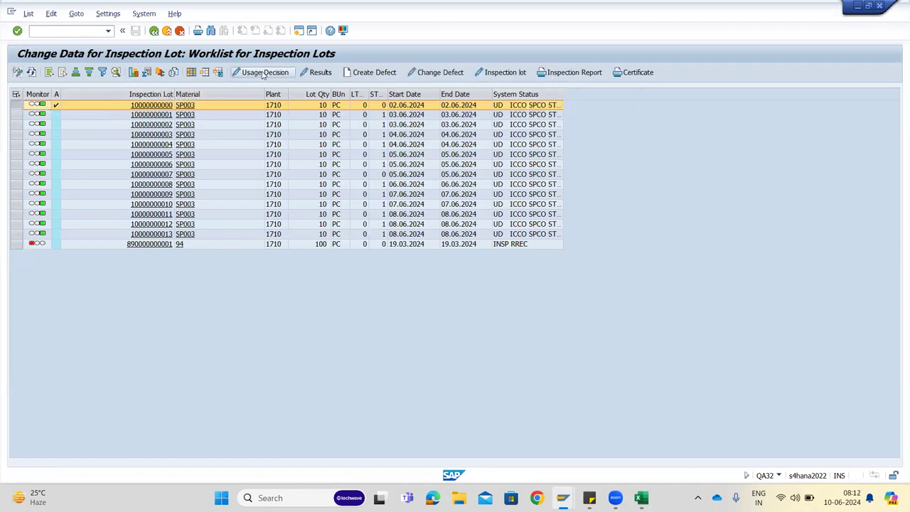
{"action": "left_click", "coordinate": [263, 73]}
{"action": "left_click", "coordinate": [149, 159]}
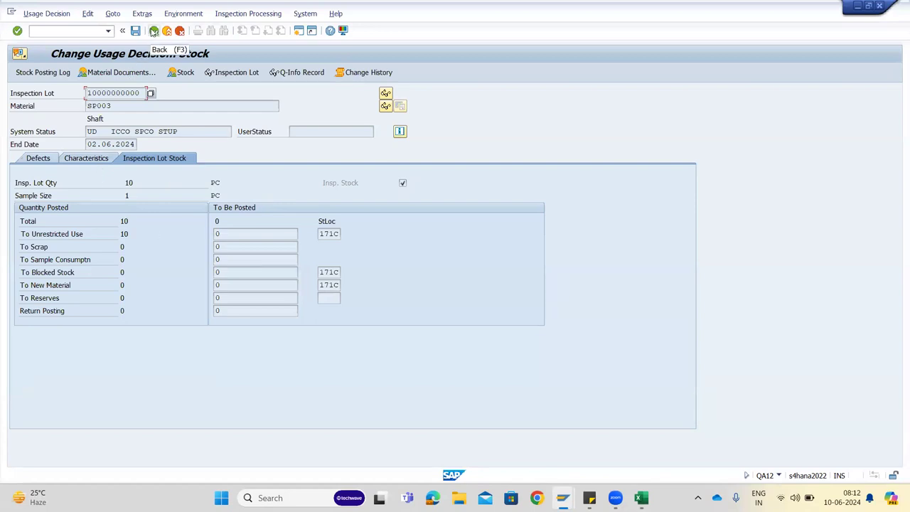
{"action": "left_click", "coordinate": [154, 31]}
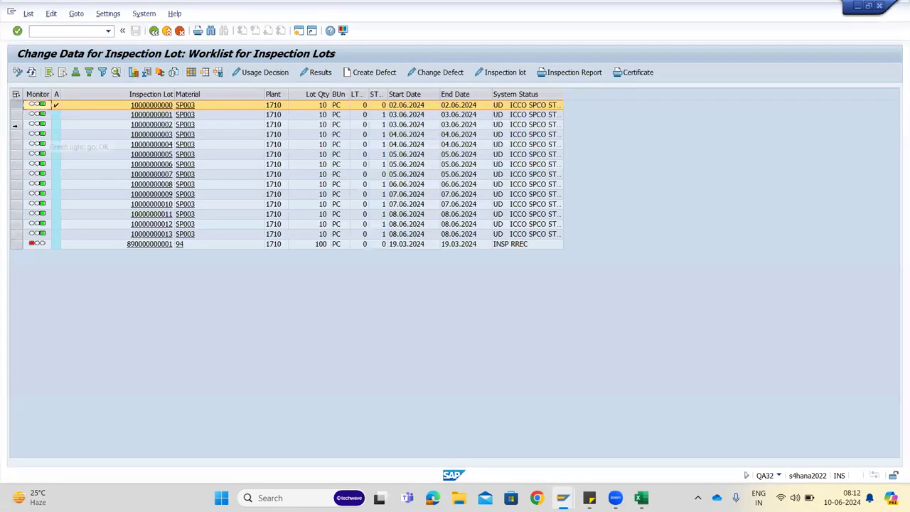
{"action": "left_click", "coordinate": [16, 125]}
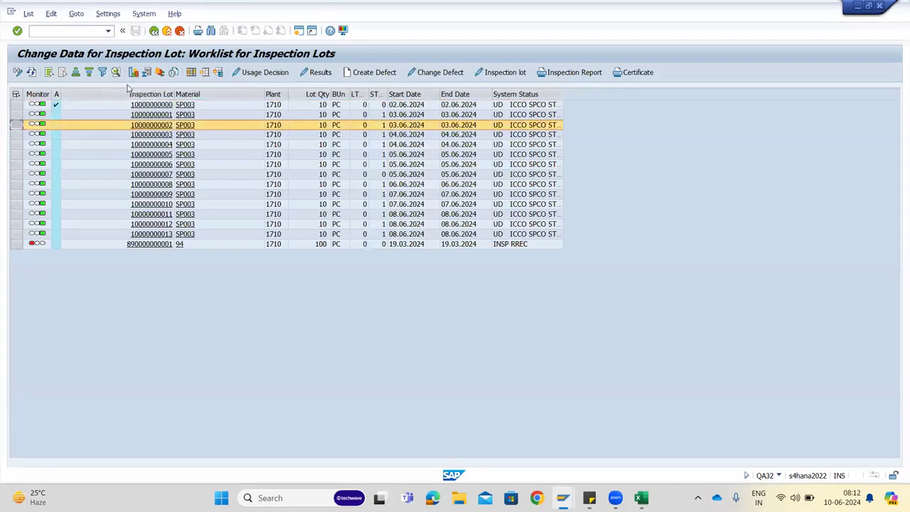
{"action": "left_click", "coordinate": [276, 74]}
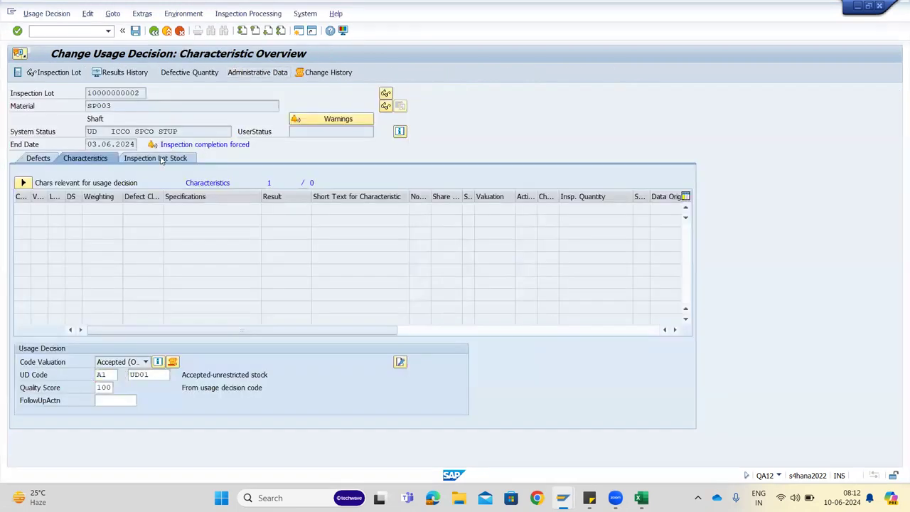
{"action": "left_click", "coordinate": [162, 158]}
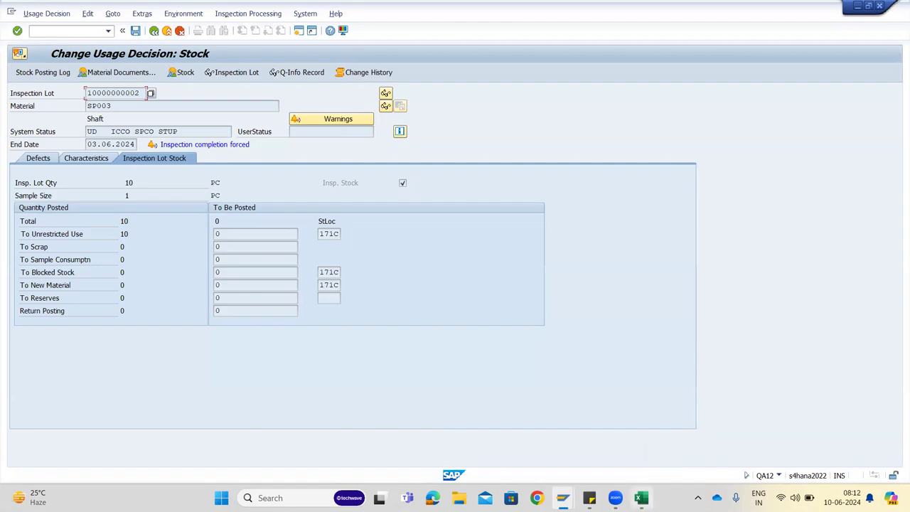
- Switch to the Excel workbook and set the quality stock to 10 and the blocked stock to 4
{"action": "left_click", "coordinate": [642, 498]}
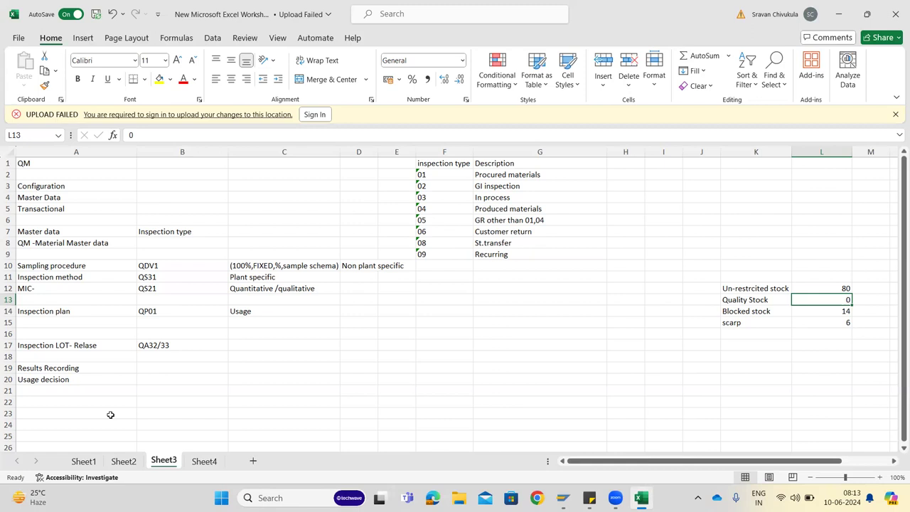
{"action": "left_click", "coordinate": [84, 407]}
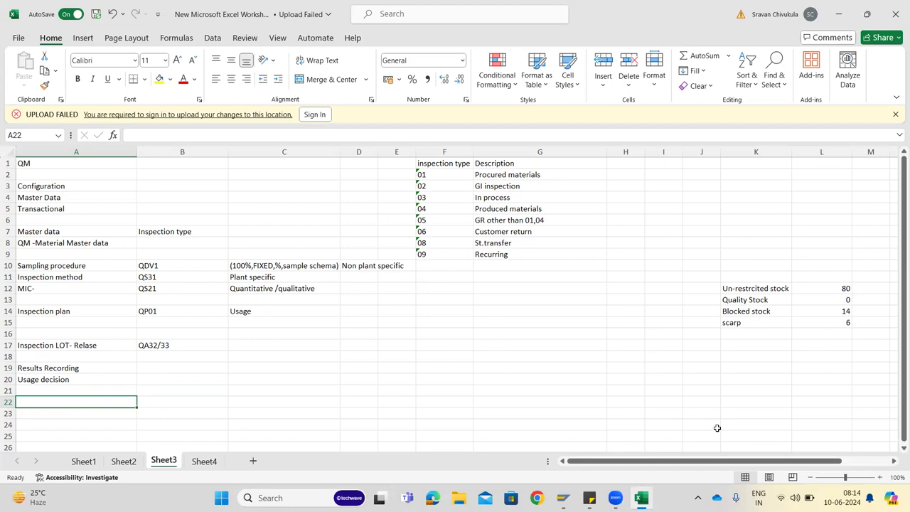
{"action": "left_click", "coordinate": [764, 301]}
{"action": "left_click_drag", "start_coordinate": [764, 299], "coordinate": [813, 300]}
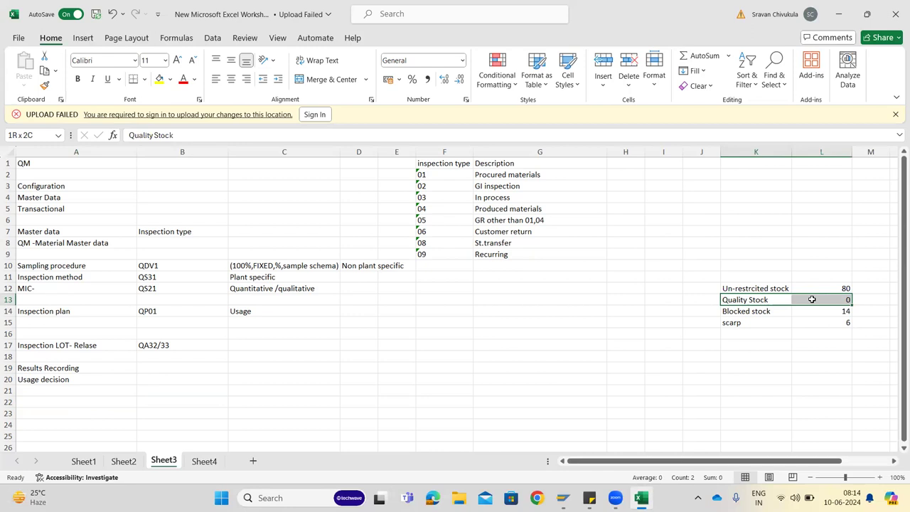
{"action": "left_click_drag", "start_coordinate": [812, 300], "coordinate": [812, 299]}
{"action": "left_click", "coordinate": [831, 301]}
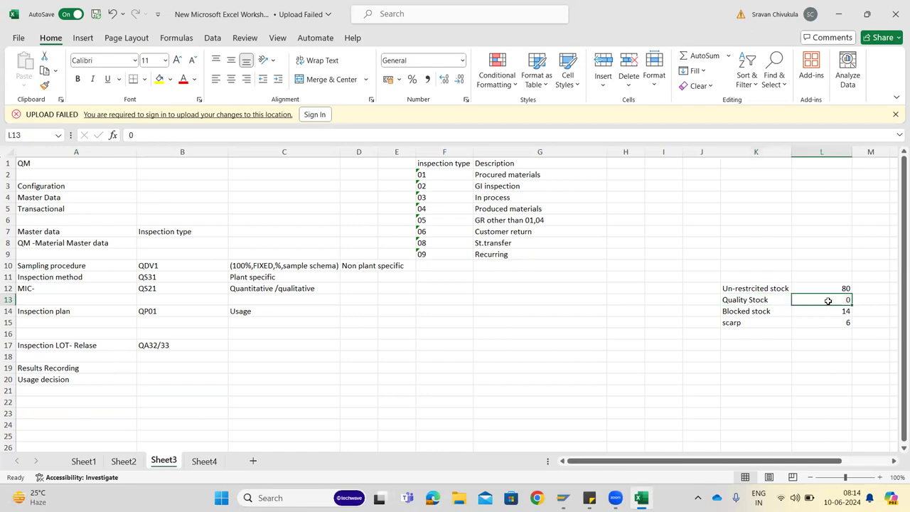
{"action": "type", "text": "10"}
{"action": "double_click", "coordinate": [834, 308]}
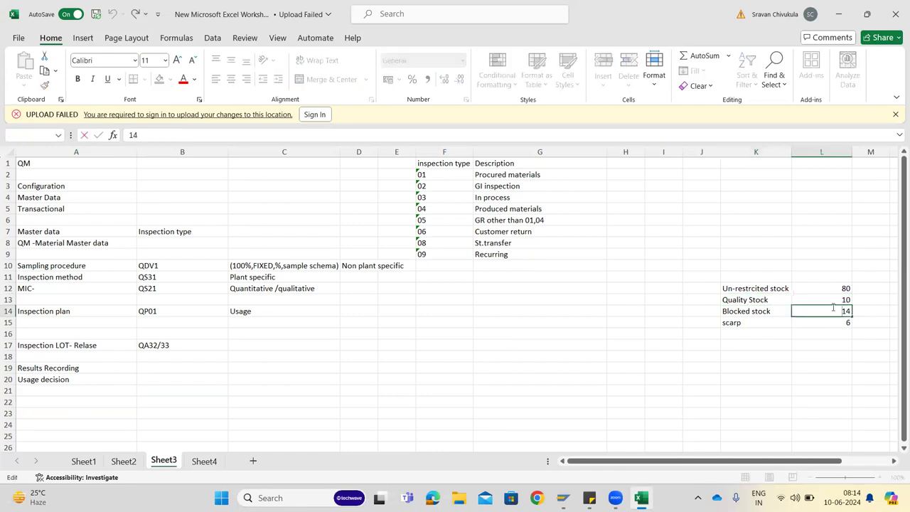
{"action": "key", "text": "Delete"}
{"action": "left_click", "coordinate": [825, 366]}
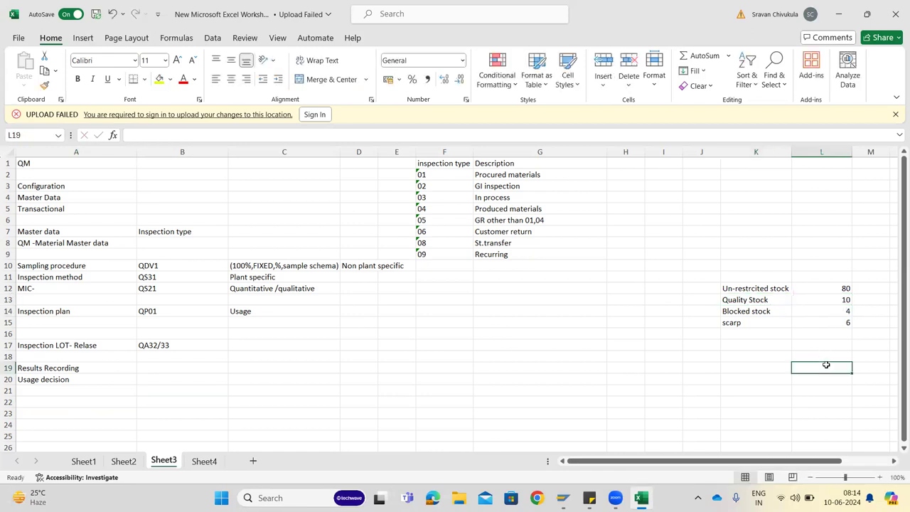
{"action": "left_click_drag", "start_coordinate": [830, 290], "coordinate": [825, 321]}
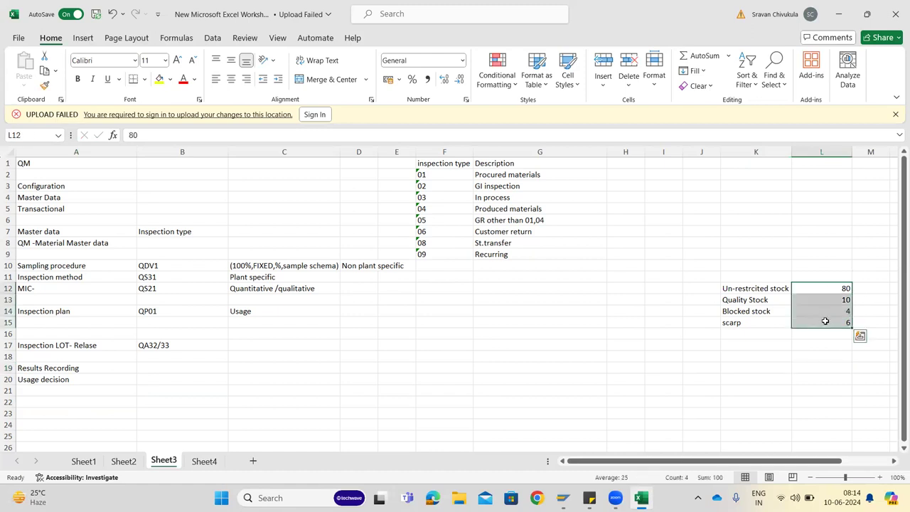
{"action": "left_click", "coordinate": [867, 300]}
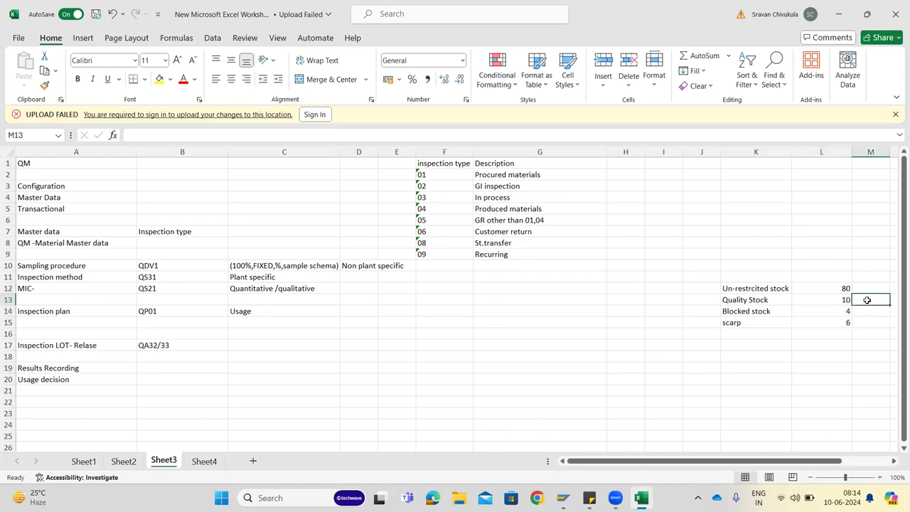
{"action": "left_click_drag", "start_coordinate": [777, 298], "coordinate": [834, 299]}
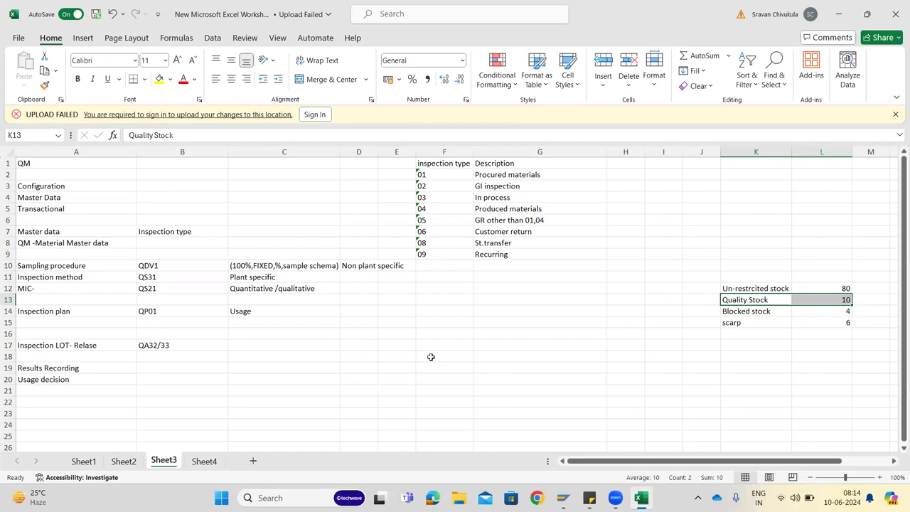
- Enter the label "SAP Note" in cell A23, below the usage decision entry
{"action": "left_click", "coordinate": [68, 411]}
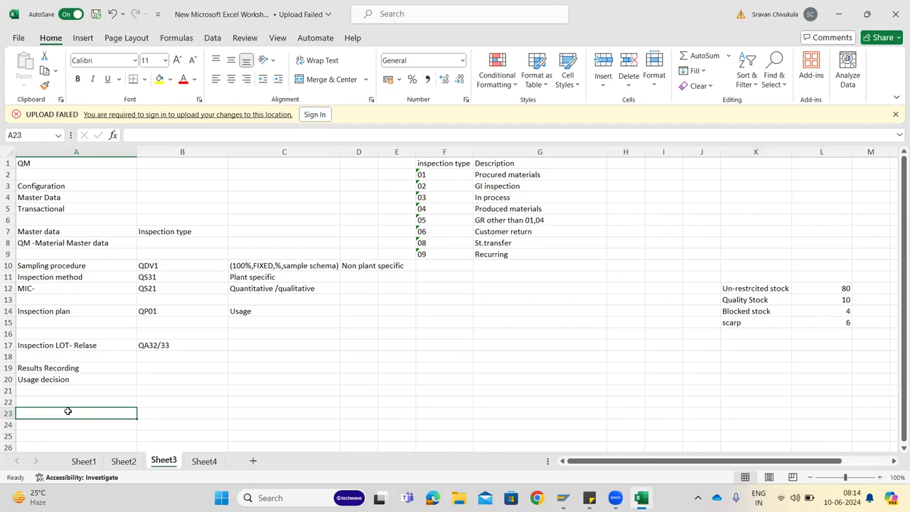
{"action": "type", "text": "SAP n"}
{"action": "key", "text": "BackSpace"}
{"action": "type", "text": "No"}
{"action": "key", "text": "BackSpace"}
{"action": "type", "text": "or"}
{"action": "type", "text": "te"}
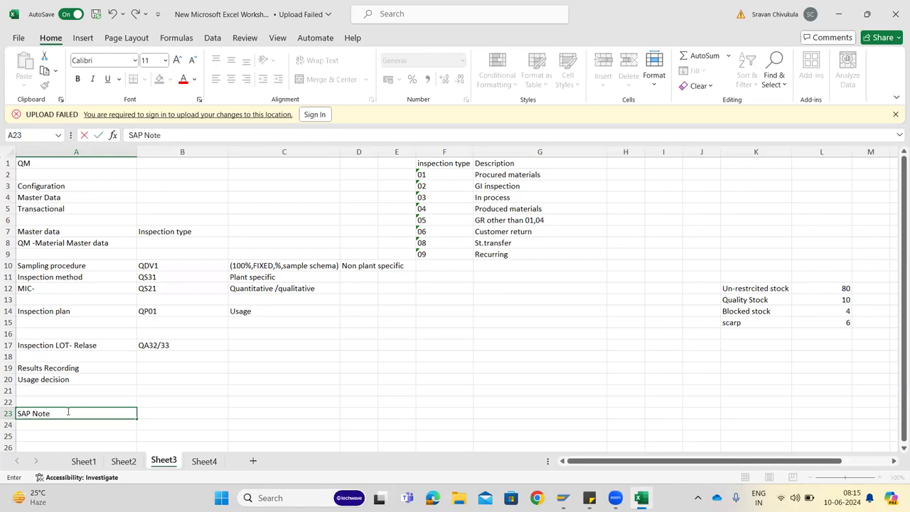
{"action": "left_click", "coordinate": [156, 412]}
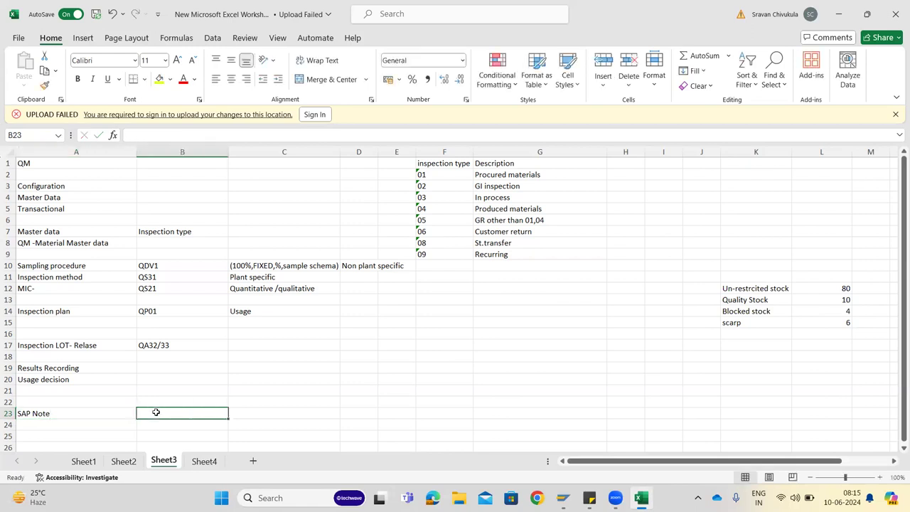
- Enter "ZQA32" in cell B23 beside the SAP Note label and highlight the text
{"action": "type", "text": "ZQ"}
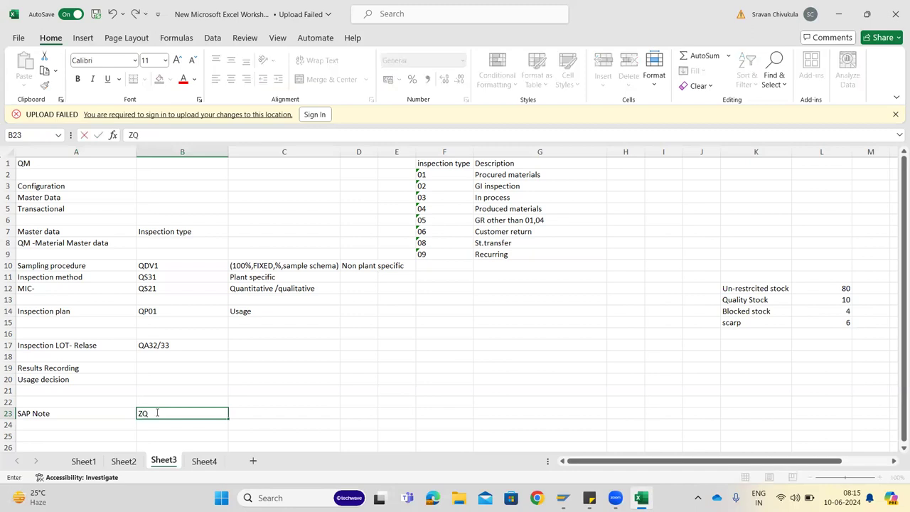
{"action": "type", "text": "A11"}
{"action": "key", "text": "BackSpace"}
{"action": "key", "text": "BackSpace"}
{"action": "type", "text": "32"}
{"action": "left_click_drag", "start_coordinate": [170, 413], "coordinate": [138, 414]}
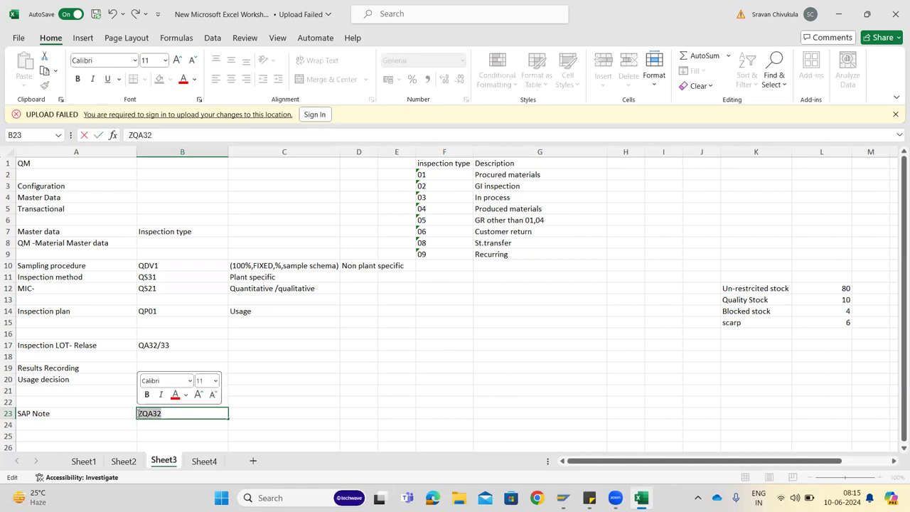
{"action": "left_click", "coordinate": [158, 417]}
{"action": "left_click_drag", "start_coordinate": [171, 414], "coordinate": [99, 399]}
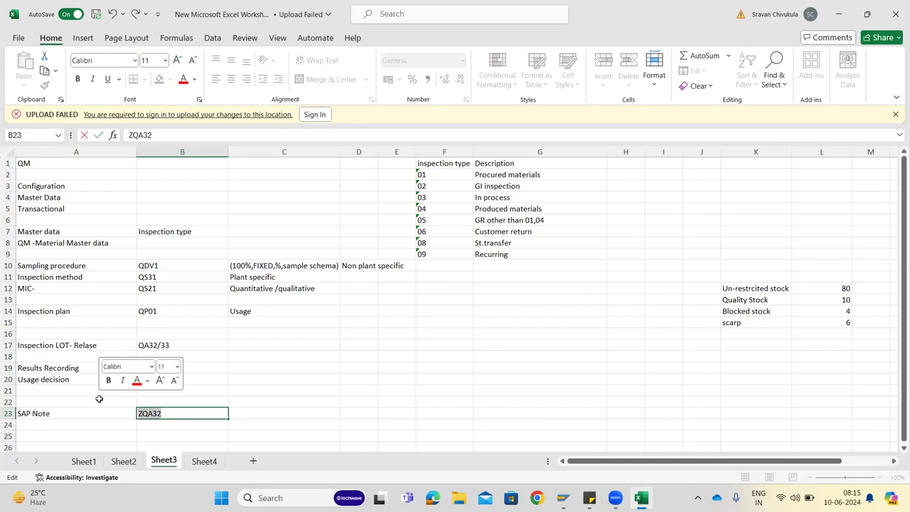
{"action": "left_click", "coordinate": [148, 419]}
{"action": "double_click", "coordinate": [148, 422]}
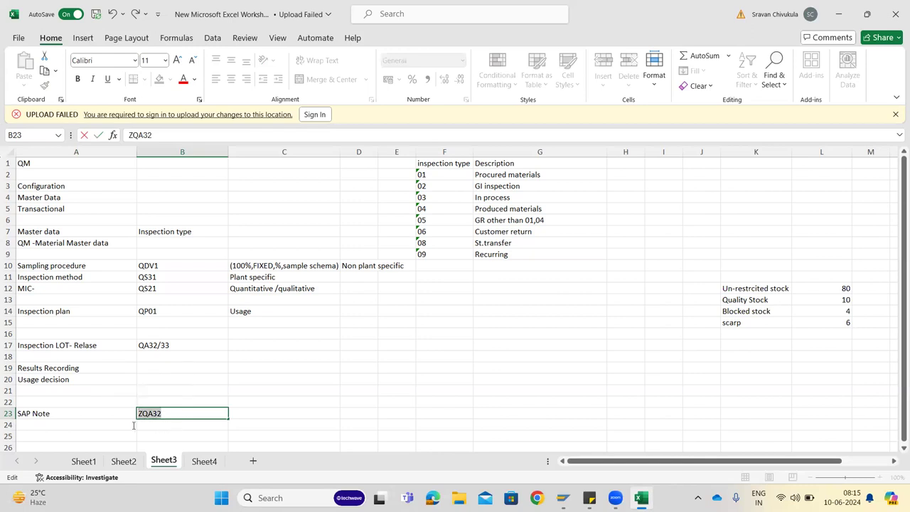
- Copy the words "Inspection LOT" from cell A17 into cell C23, beside ZQA32
{"action": "left_click", "coordinate": [68, 345]}
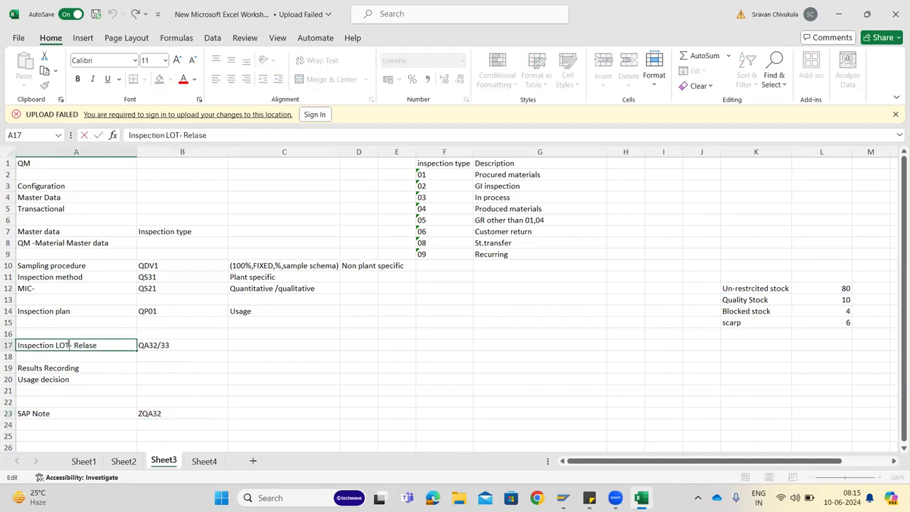
{"action": "left_click_drag", "start_coordinate": [69, 345], "coordinate": [16, 345]}
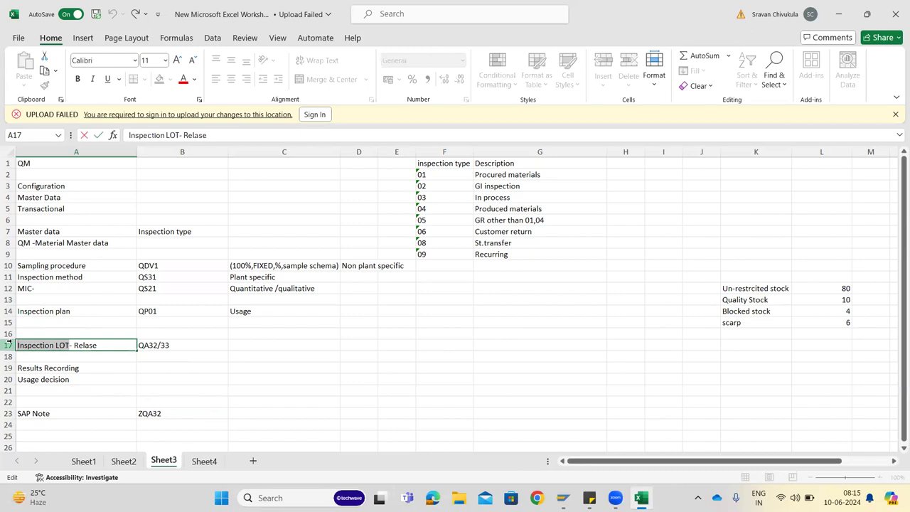
{"action": "left_click", "coordinate": [247, 414]}
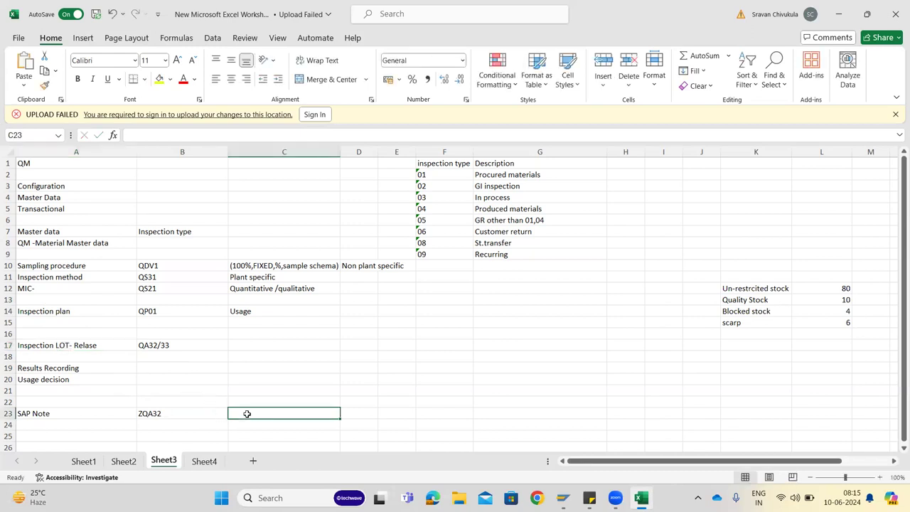
{"action": "double_click", "coordinate": [69, 345]}
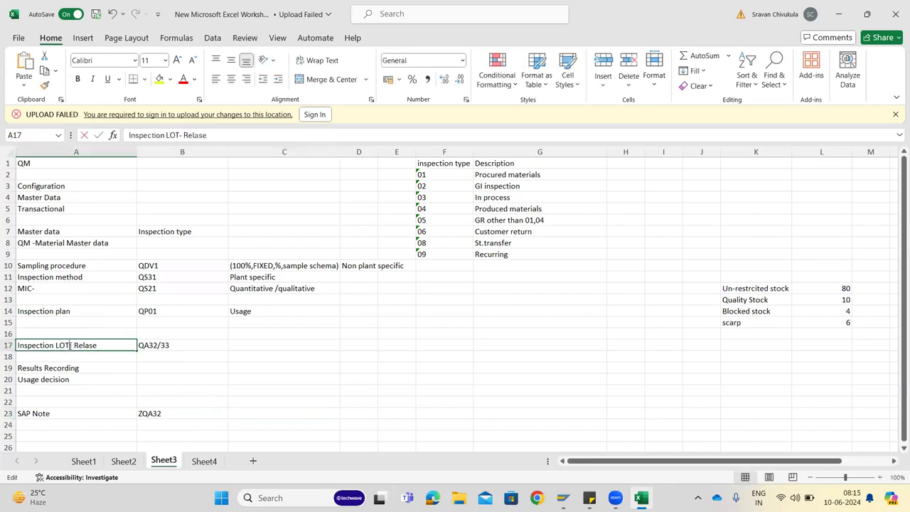
{"action": "left_click_drag", "start_coordinate": [70, 345], "coordinate": [7, 340]}
{"action": "key", "text": "ctrl+c"}
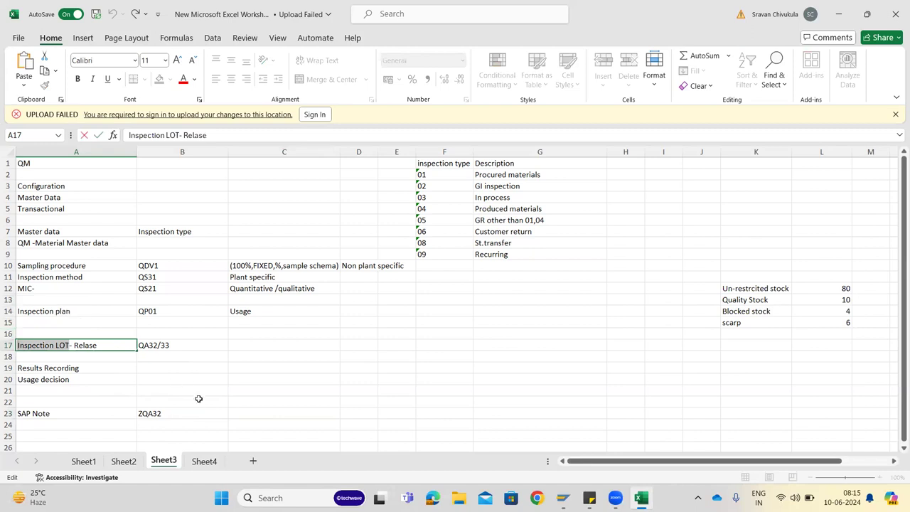
{"action": "left_click", "coordinate": [248, 411]}
{"action": "key", "text": "ctrl+v"}
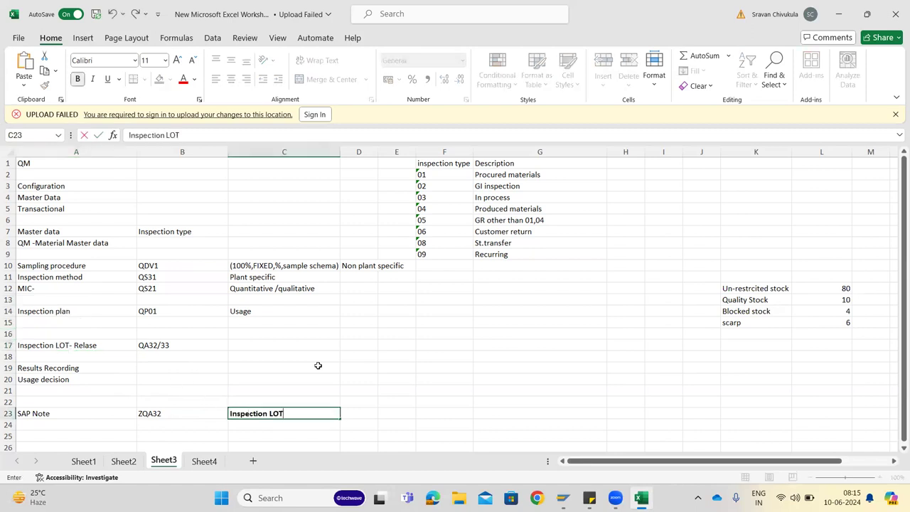
{"action": "left_click", "coordinate": [318, 366]}
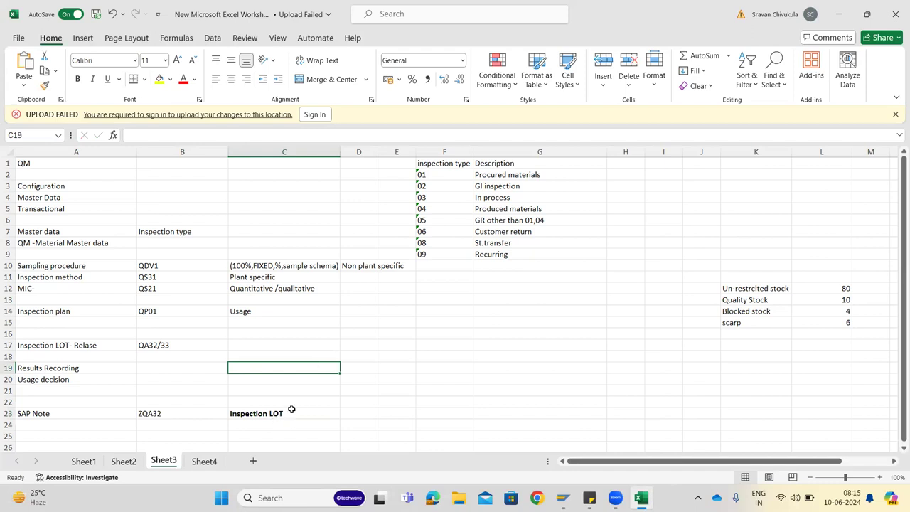
- Switch to the SAP inspection lot worklist to view it, and return to the Excel workbook
{"action": "key", "text": "alt+Tab"}
{"action": "left_click", "coordinate": [152, 32]}
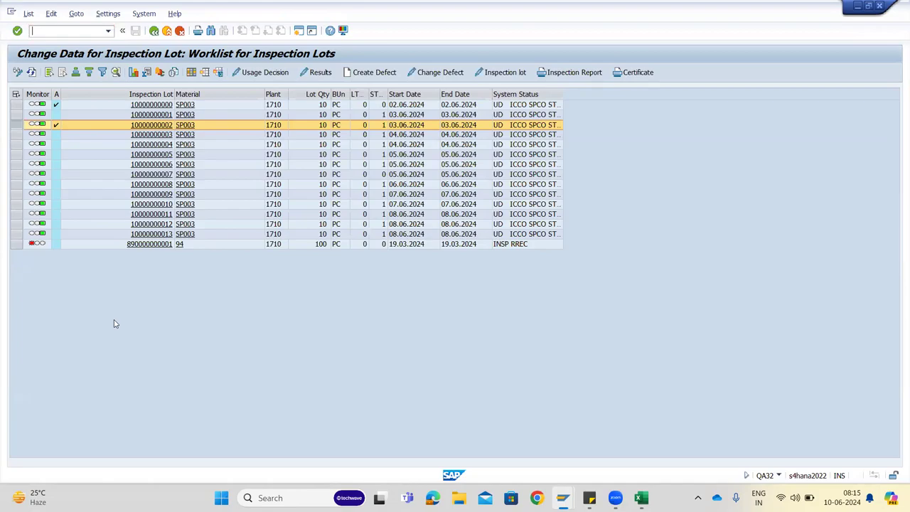
{"action": "key", "text": "alt+Tab"}
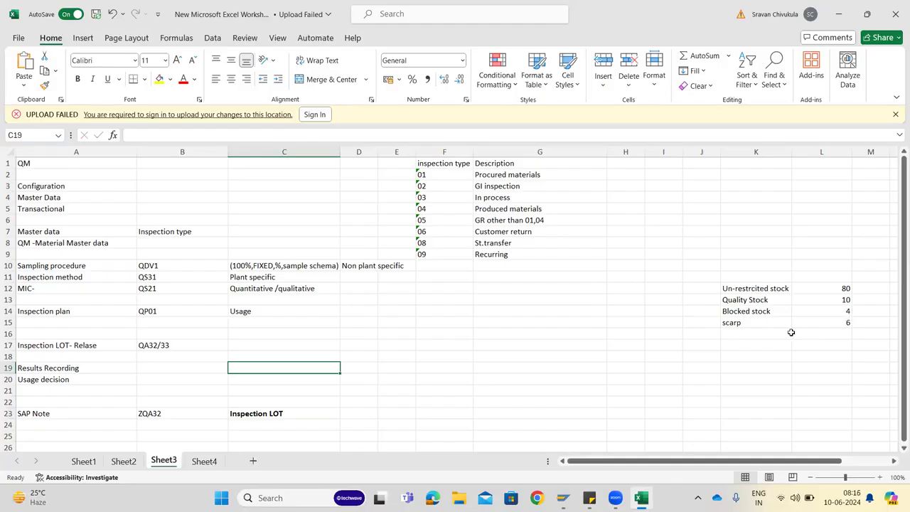
- Set the quality stock to 100 and clear the unrestricted, blocked and scrap quantities
{"action": "left_click", "coordinate": [830, 290]}
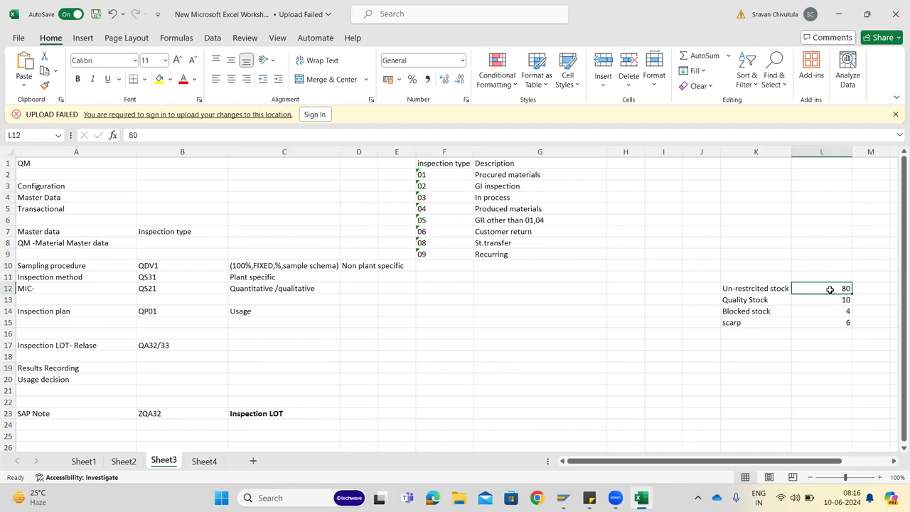
{"action": "left_click", "coordinate": [835, 299]}
{"action": "type", "text": "100"}
{"action": "left_click", "coordinate": [836, 289]}
{"action": "key", "text": "Delete"}
{"action": "left_click", "coordinate": [831, 320]}
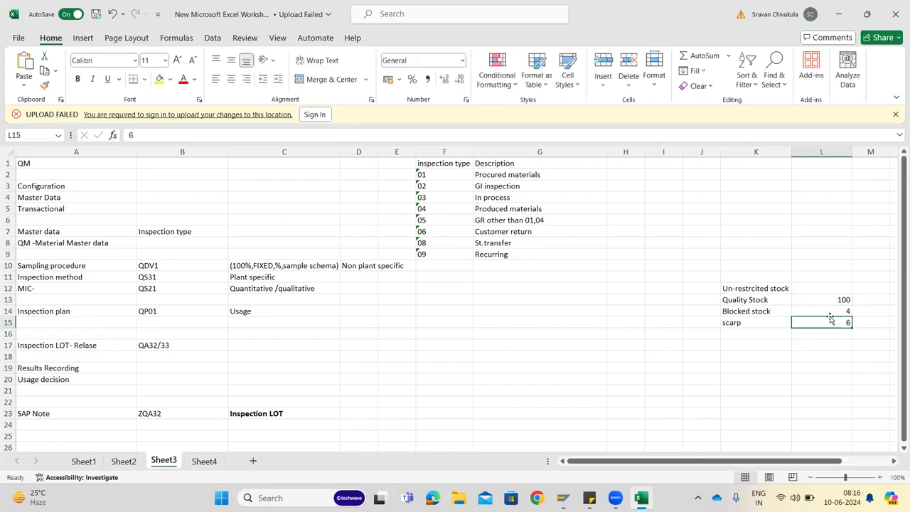
{"action": "key", "text": "Delete"}
{"action": "left_click", "coordinate": [828, 311]}
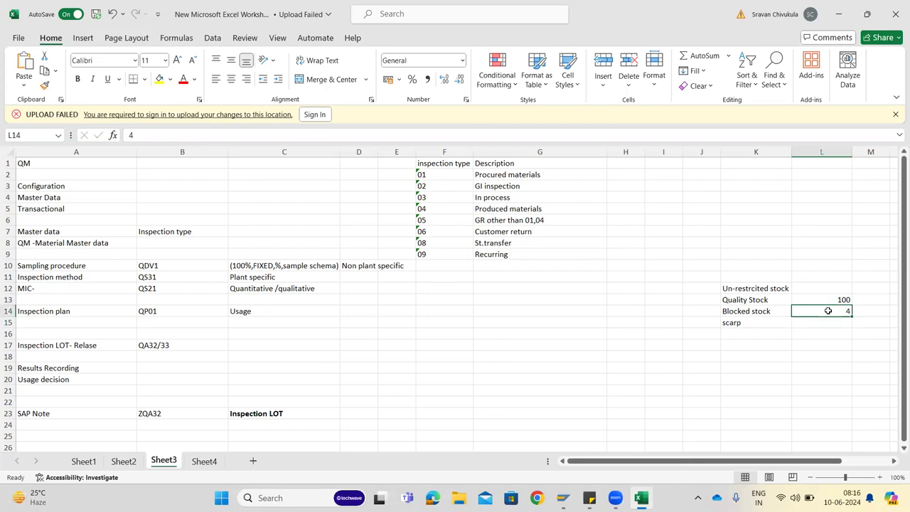
{"action": "left_click", "coordinate": [830, 297]}
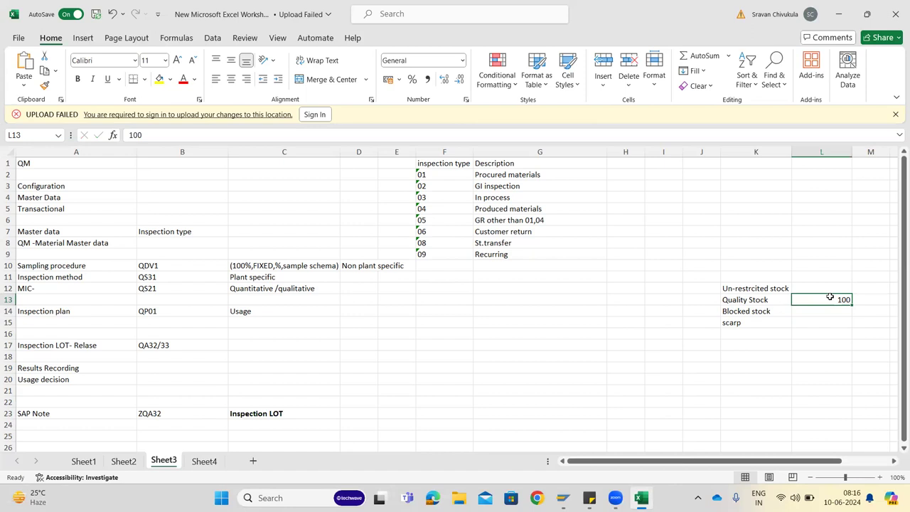
- Undo the changes to the four stock quantities in column L
{"action": "key", "text": "ctrl+y"}
{"action": "key", "text": "ctrl+y"}
{"action": "key", "text": "ctrl+y"}
{"action": "key", "text": "ctrl+y"}
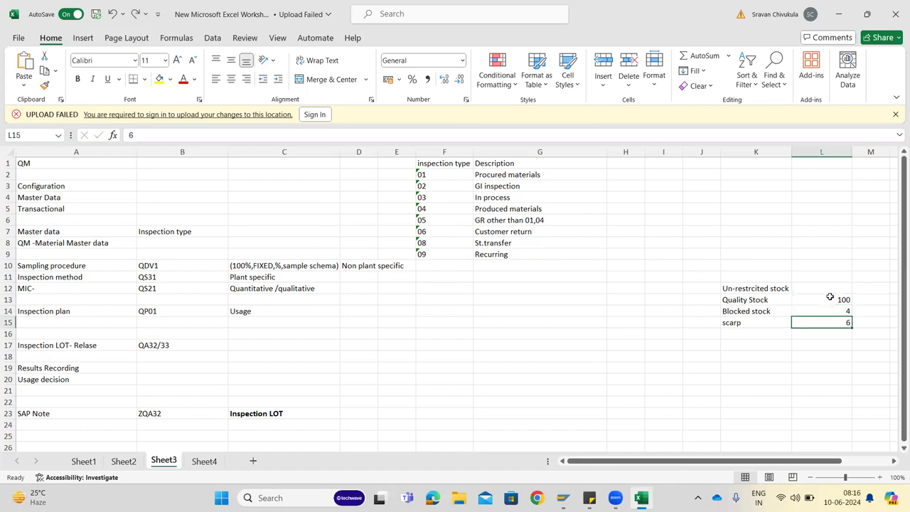
- Highlight the stock quantities in L12:L15 and enter 70 in M12 beside the unrestricted stock
{"action": "left_click", "coordinate": [824, 288]}
{"action": "left_click_drag", "start_coordinate": [825, 288], "coordinate": [826, 323]}
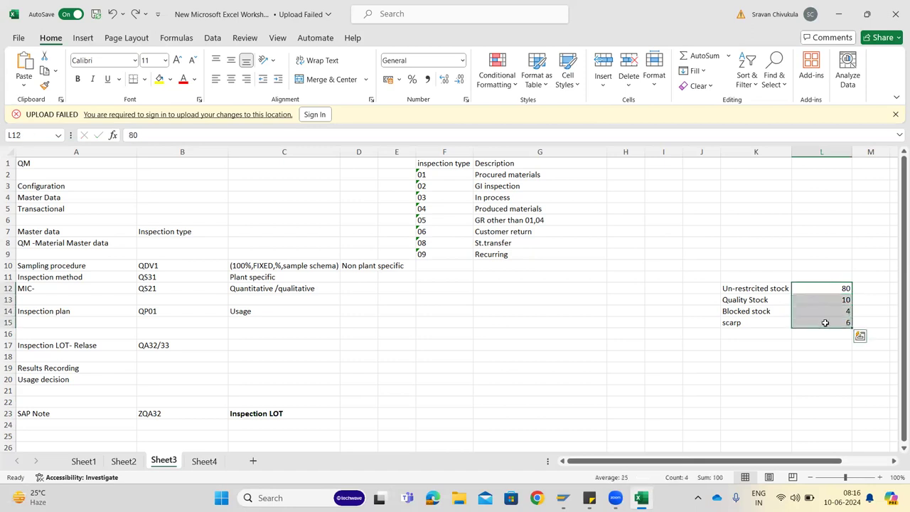
{"action": "left_click", "coordinate": [869, 288]}
{"action": "type", "text": "70"}
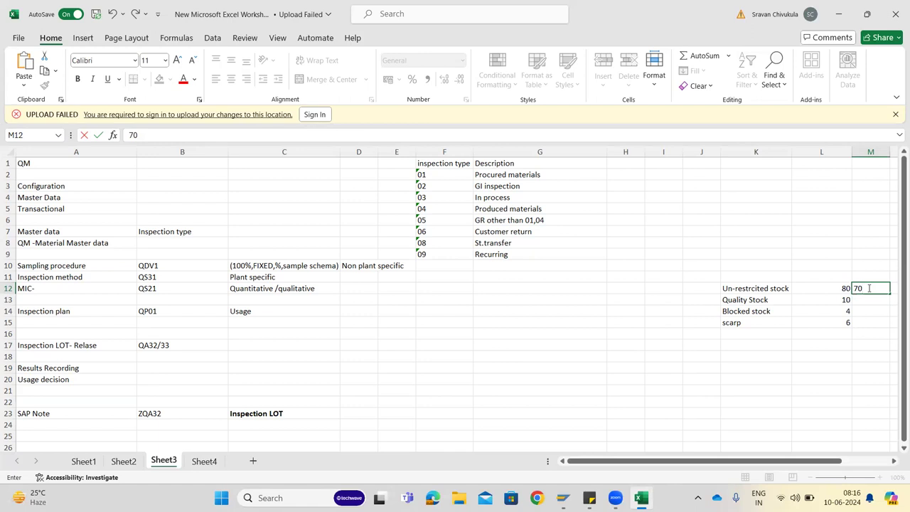
- Highlight the SAP Note row and the Results Recording and Usage decision entries, and dismiss the Teams notification
{"action": "left_click", "coordinate": [64, 415]}
{"action": "left_click_drag", "start_coordinate": [207, 423], "coordinate": [248, 414]}
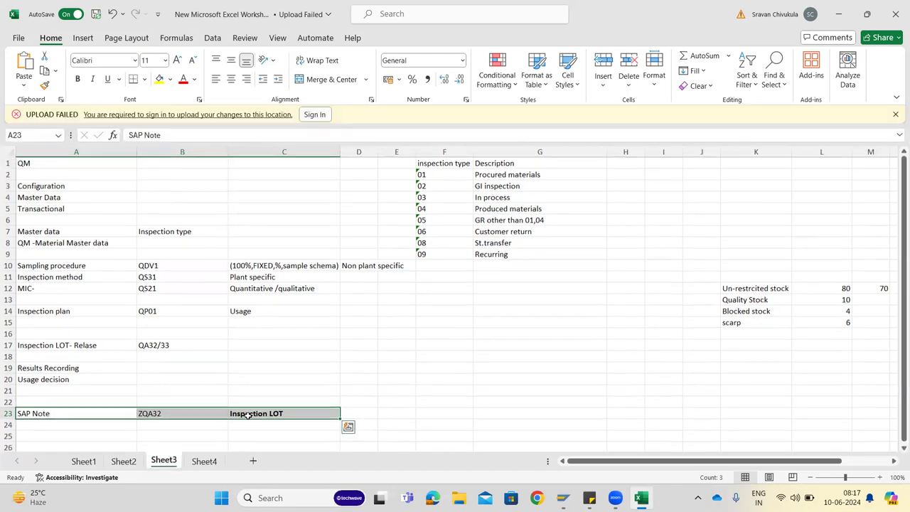
{"action": "left_click", "coordinate": [102, 368]}
{"action": "left_click_drag", "start_coordinate": [68, 379], "coordinate": [226, 381]}
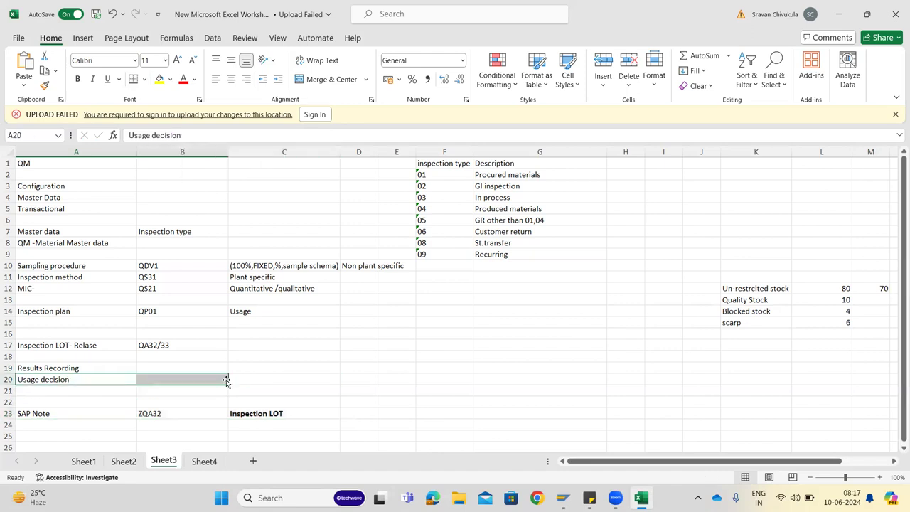
{"action": "left_click", "coordinate": [53, 378]}
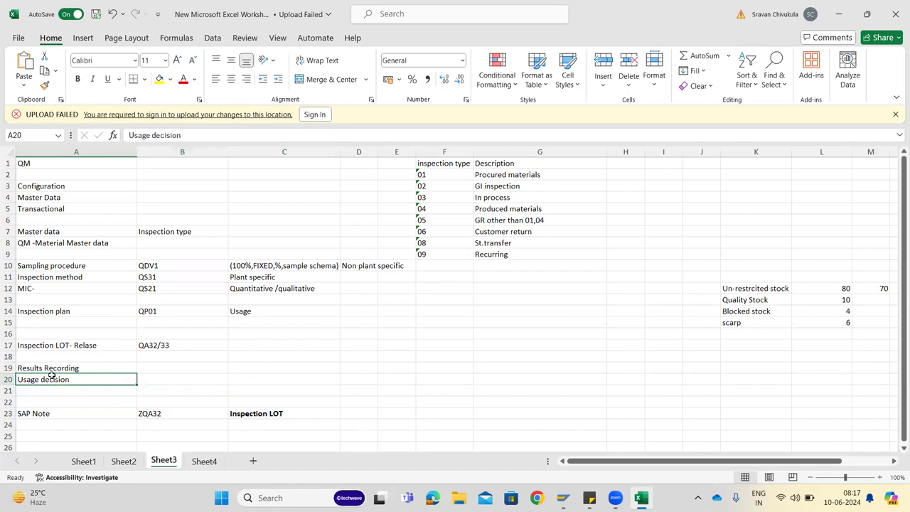
{"action": "left_click_drag", "start_coordinate": [74, 368], "coordinate": [146, 376]}
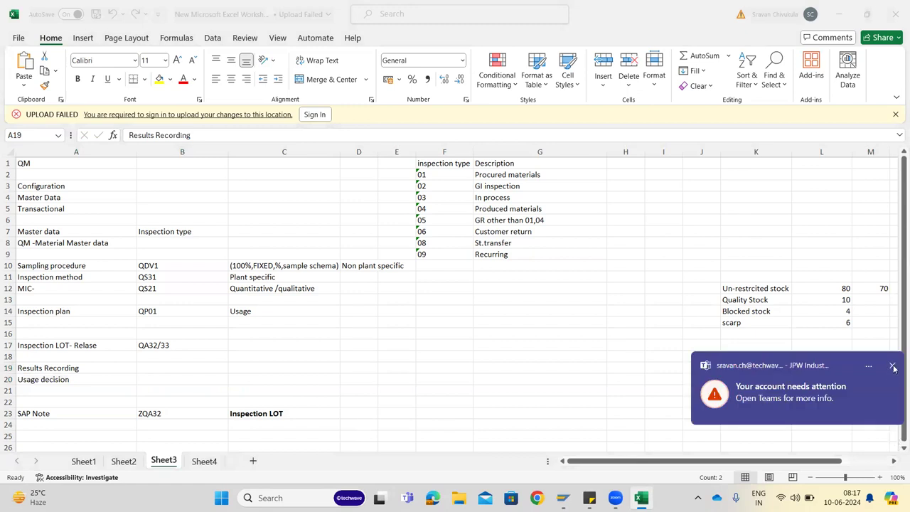
{"action": "left_click", "coordinate": [893, 366]}
- Enter the label "Notifications" in cell A26, below the SAP Note row, and select the adjacent cell B26
{"action": "left_click", "coordinate": [904, 448]}
{"action": "left_click", "coordinate": [902, 448]}
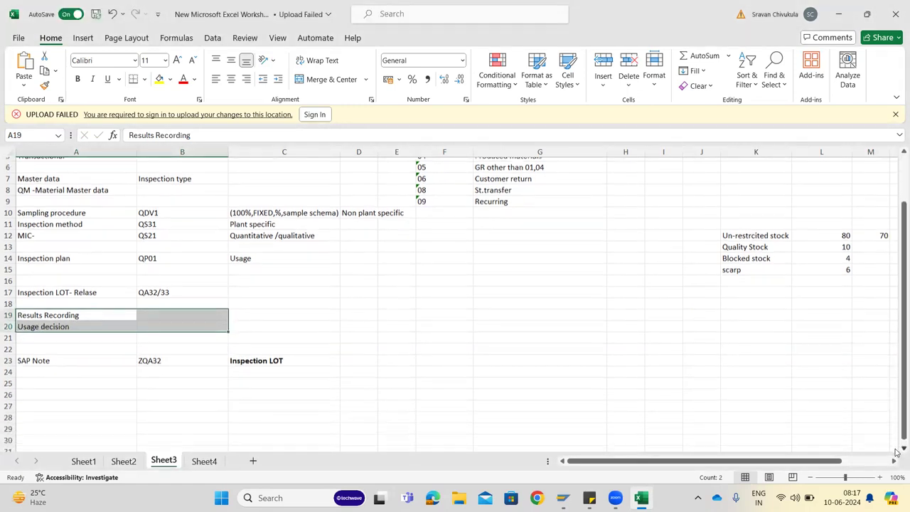
{"action": "left_click", "coordinate": [111, 377]}
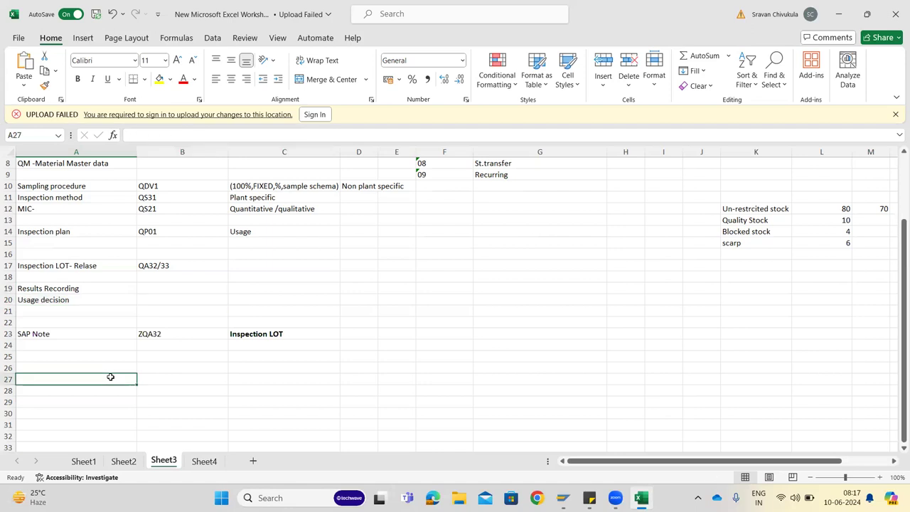
{"action": "left_click", "coordinate": [107, 369]}
{"action": "type", "text": "Notifi"}
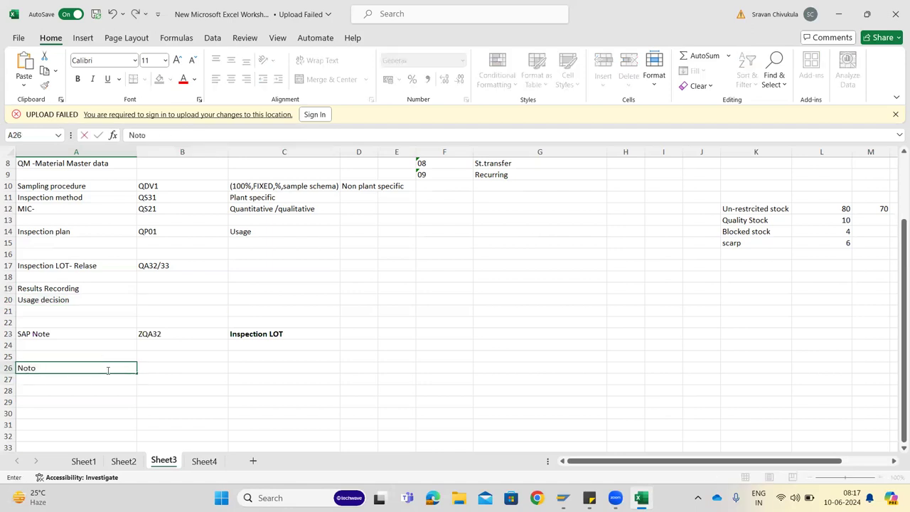
{"action": "type", "text": "ac"}
{"action": "key", "text": "BackSpace"}
{"action": "key", "text": "BackSpace"}
{"action": "type", "text": "cations"}
{"action": "right_click", "coordinate": [180, 370]}
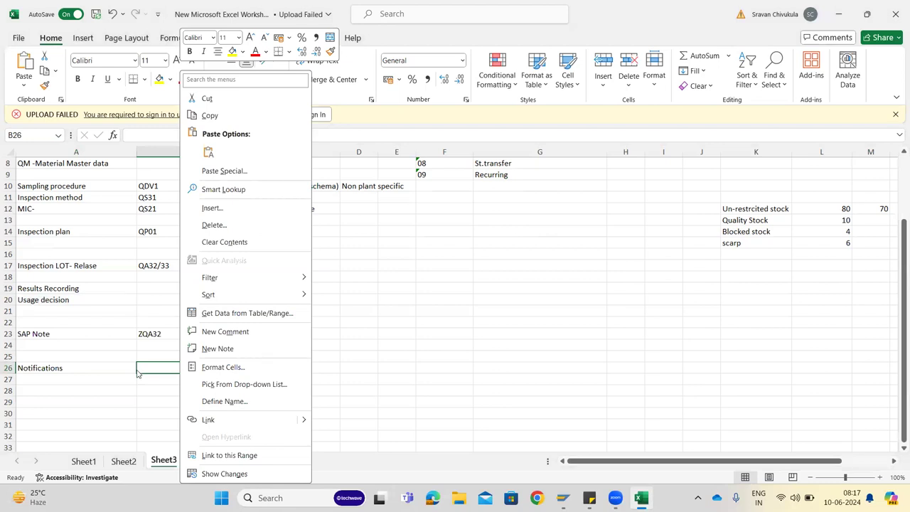
{"action": "left_click", "coordinate": [157, 371]}
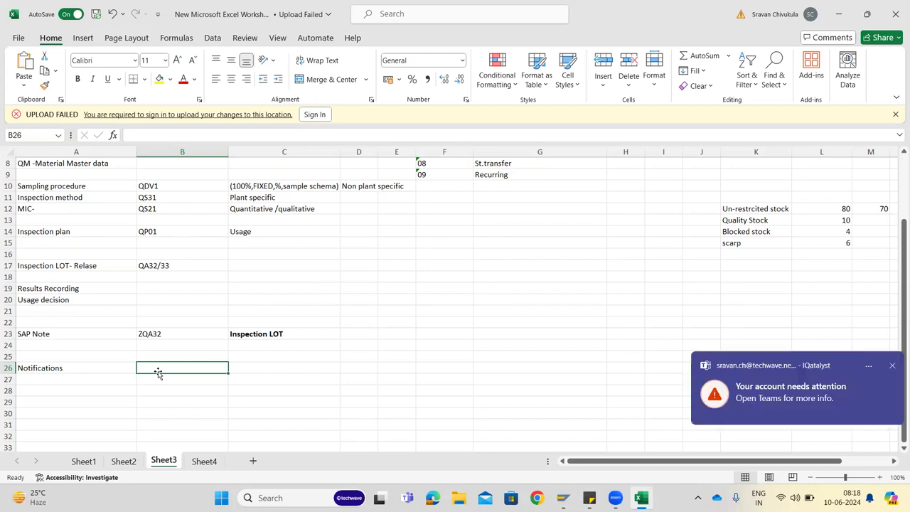
{"action": "left_click", "coordinate": [893, 364]}
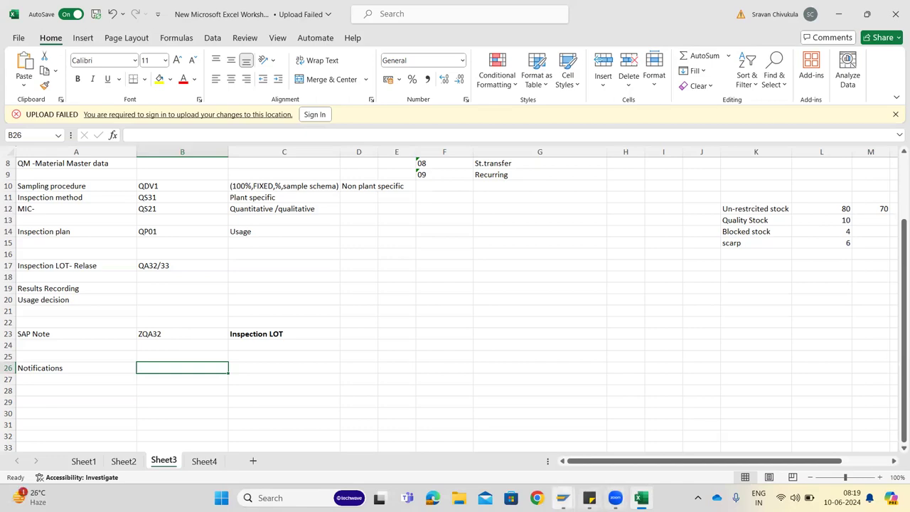
- Switch to SAP and open the Create Notification transaction QM01 in a new session
{"action": "left_click", "coordinate": [563, 498]}
{"action": "left_click", "coordinate": [579, 451]}
{"action": "type", "text": "/nqm02"}
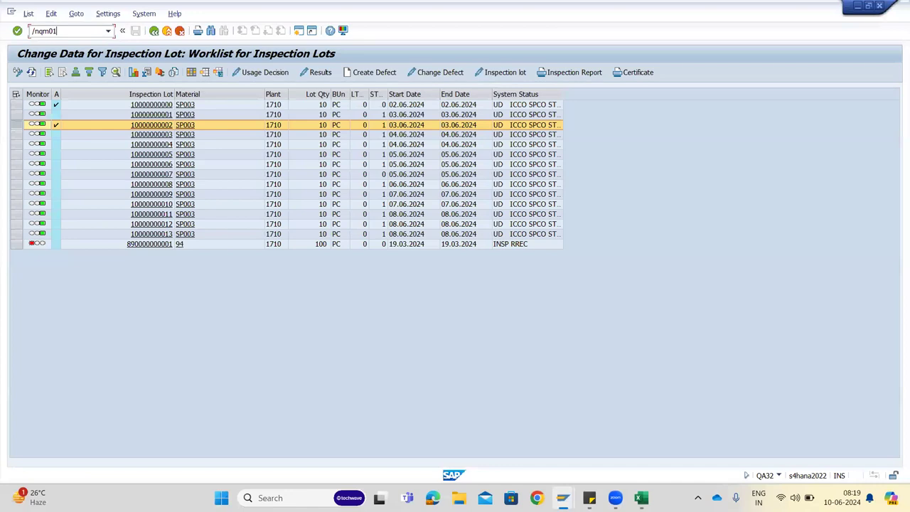
{"action": "key", "text": "Return"}
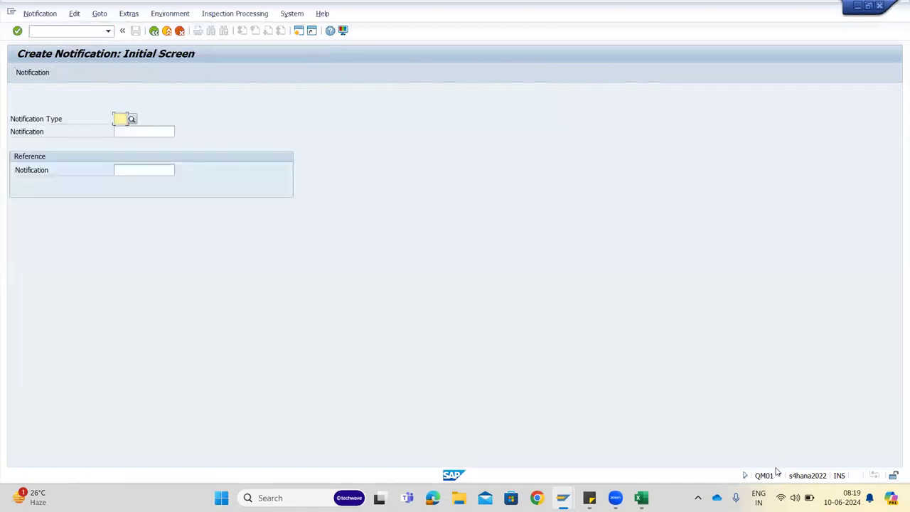
- Open the list of possible notification types and examine the F1–F3, Q1–Q3 and stability study entries
{"action": "left_click", "coordinate": [132, 119]}
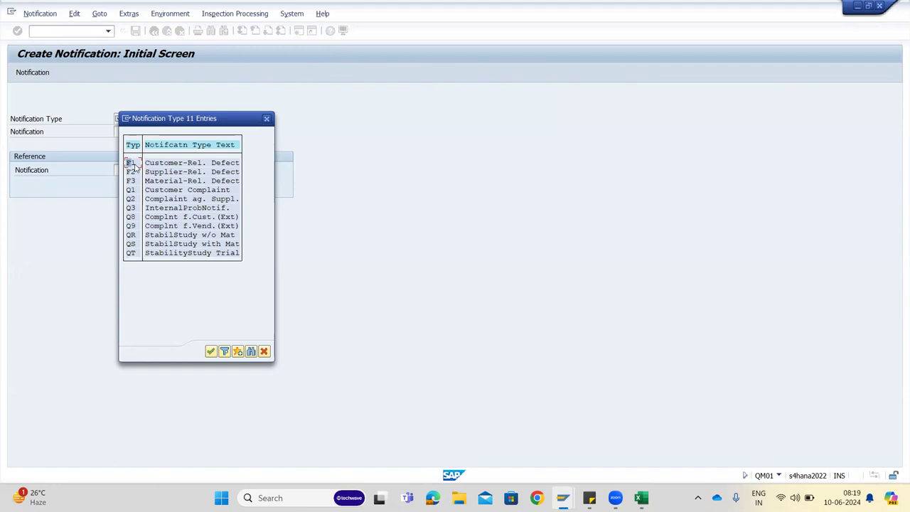
{"action": "left_click", "coordinate": [172, 166]}
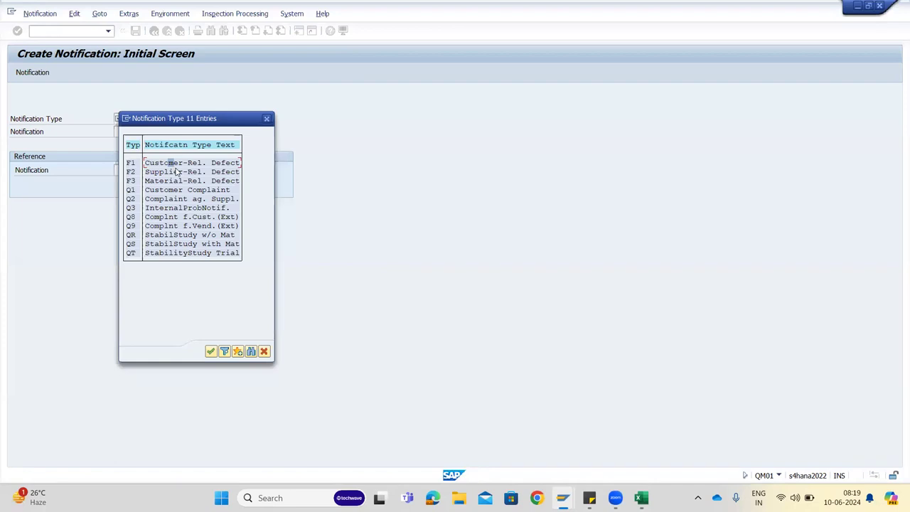
{"action": "left_click", "coordinate": [179, 172]}
{"action": "left_click", "coordinate": [157, 164]}
{"action": "left_click", "coordinate": [166, 174]}
{"action": "left_click", "coordinate": [171, 184]}
{"action": "left_click", "coordinate": [175, 163]}
{"action": "left_click", "coordinate": [179, 173]}
{"action": "left_click", "coordinate": [181, 183]}
{"action": "left_click", "coordinate": [182, 192]}
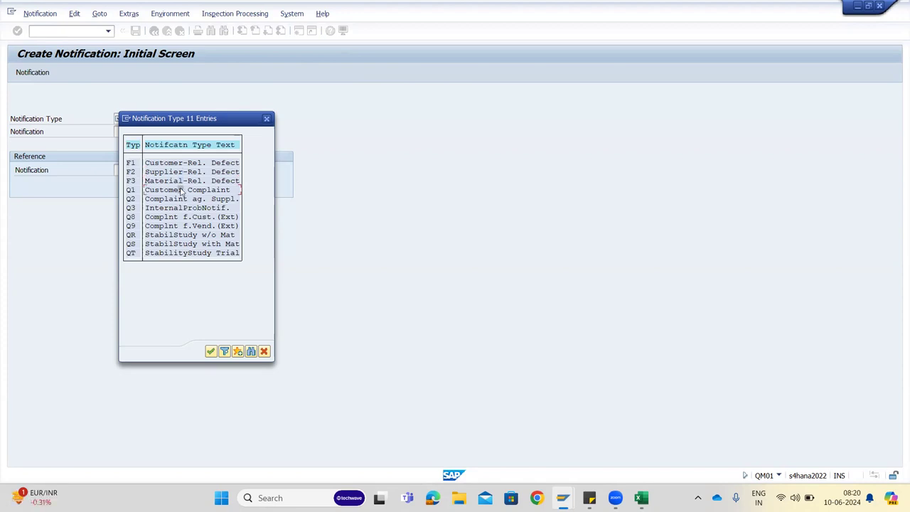
{"action": "left_click", "coordinate": [181, 200]}
{"action": "left_click", "coordinate": [182, 209]}
{"action": "left_click", "coordinate": [191, 252]}
- Copy the notification type codes F1 to Q3 from the list and paste them into Excel starting at B26
{"action": "left_click", "coordinate": [131, 164]}
{"action": "key", "text": "ctrl+y"}
{"action": "left_click_drag", "start_coordinate": [131, 162], "coordinate": [142, 210]}
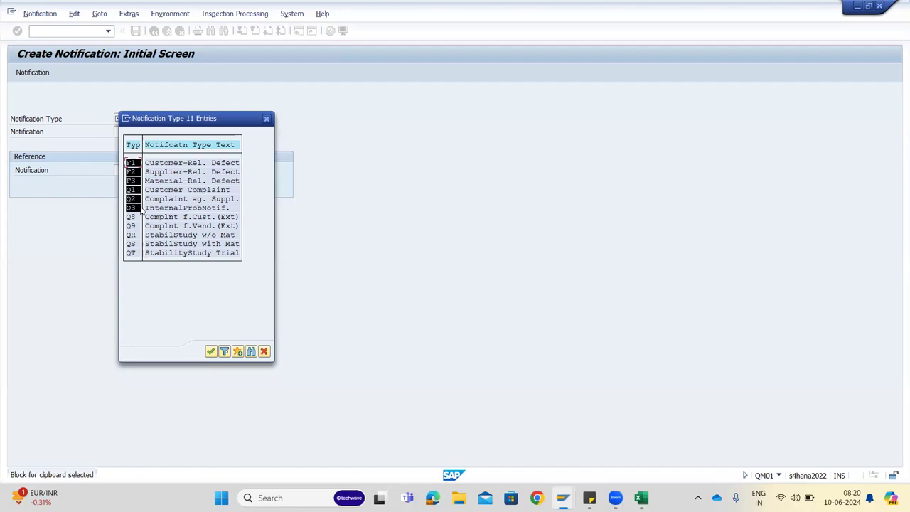
{"action": "key", "text": "ctrl+c"}
{"action": "left_click", "coordinate": [643, 498]}
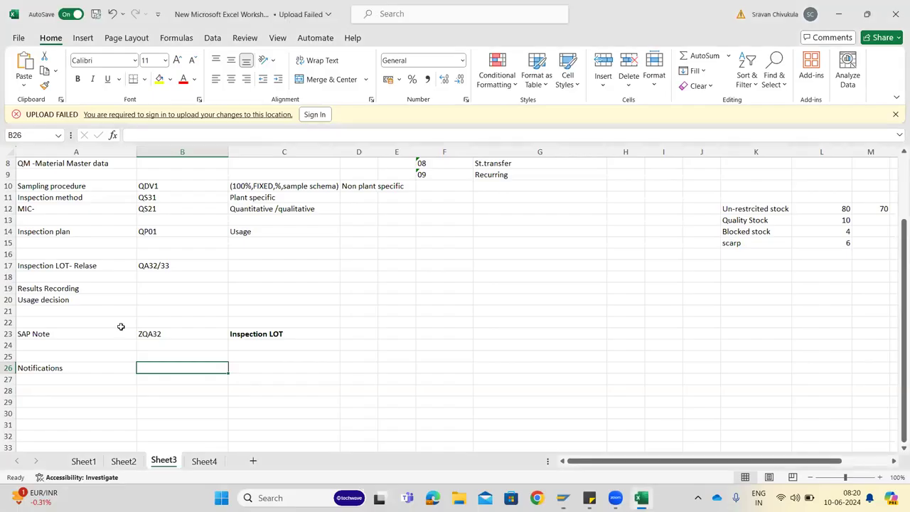
{"action": "key", "text": "ctrl+v"}
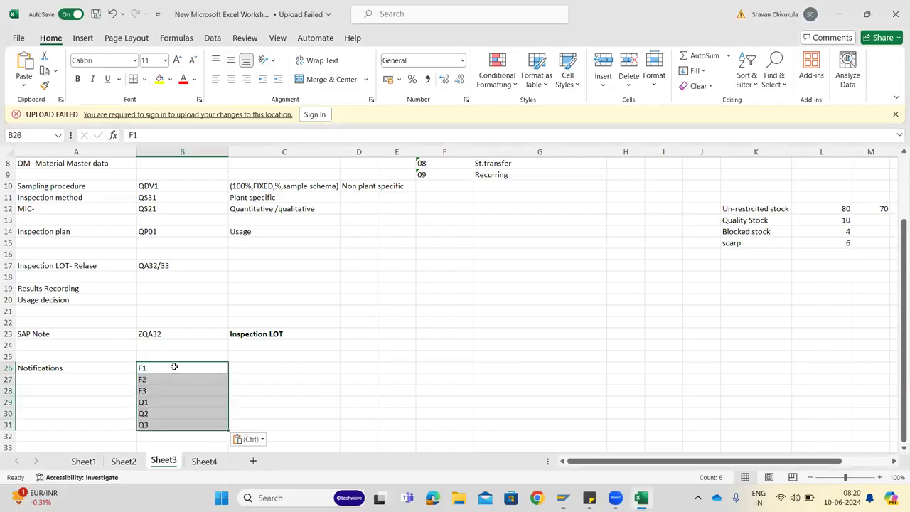
- Move the pasted type codes down one row to B27:B32 and enter the heading "Type" in B26
{"action": "left_click", "coordinate": [146, 367]}
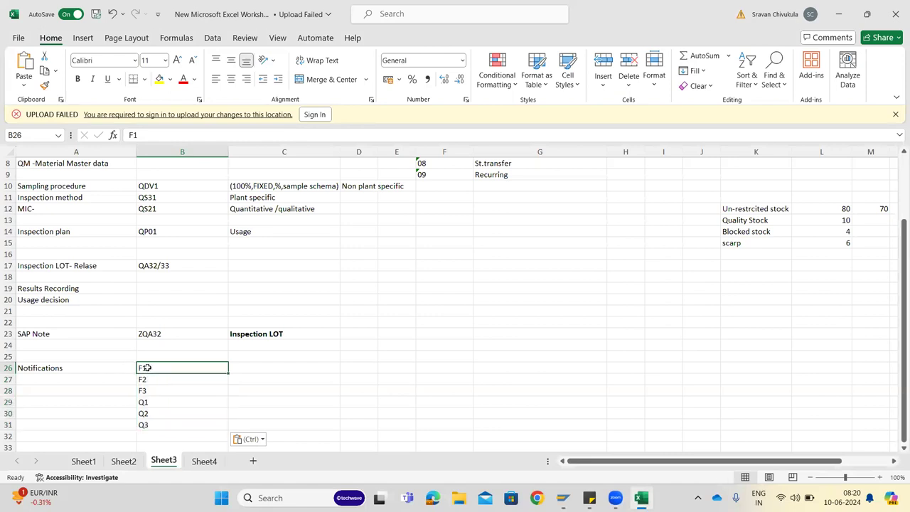
{"action": "left_click_drag", "start_coordinate": [146, 368], "coordinate": [155, 425]}
{"action": "key", "text": "ctrl+c"}
{"action": "left_click_drag", "start_coordinate": [151, 380], "coordinate": [151, 392]}
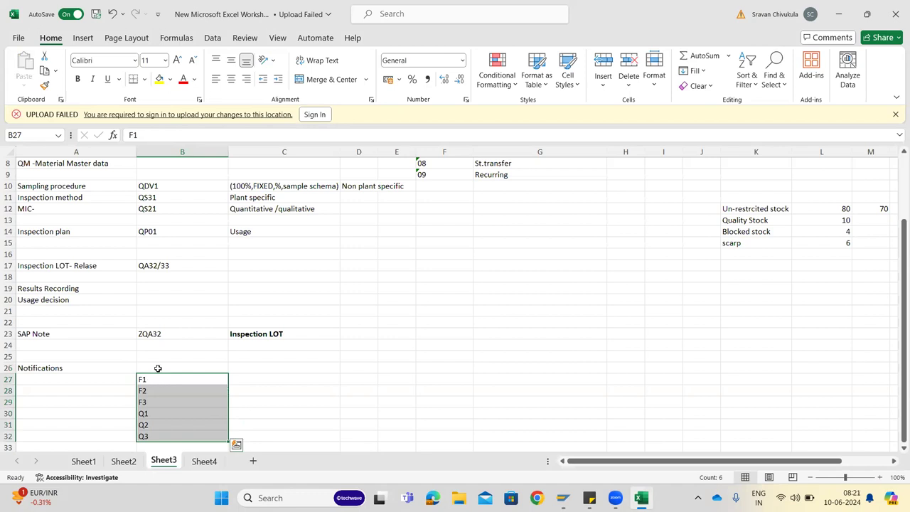
{"action": "left_click", "coordinate": [158, 367]}
{"action": "type", "text": "Type"}
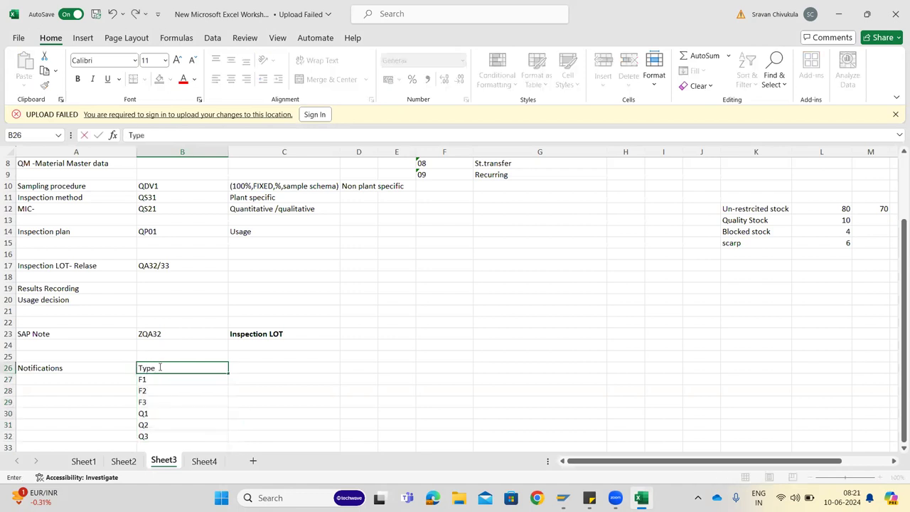
- Select cell C27 beside F1 on Sheet3 and delete the empty worksheet Sheet4
{"action": "left_click", "coordinate": [310, 381]}
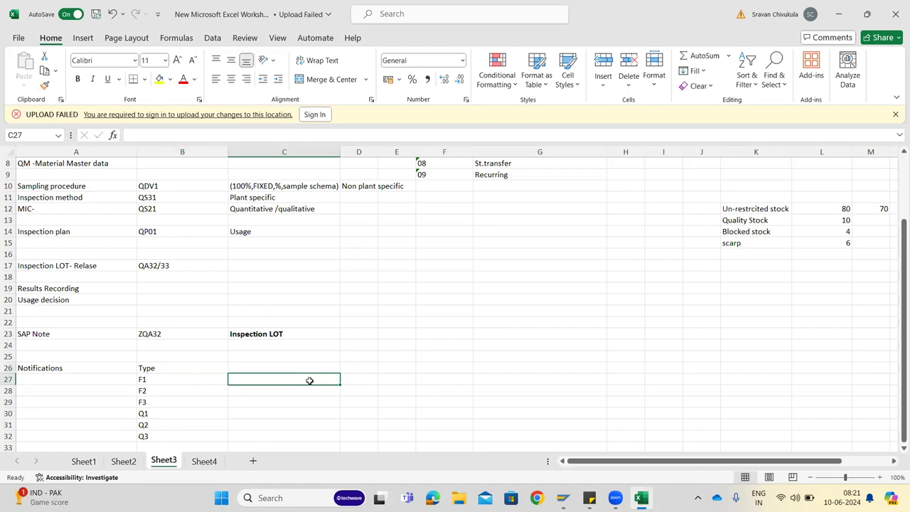
{"action": "left_click", "coordinate": [205, 461]}
{"action": "right_click", "coordinate": [204, 461]}
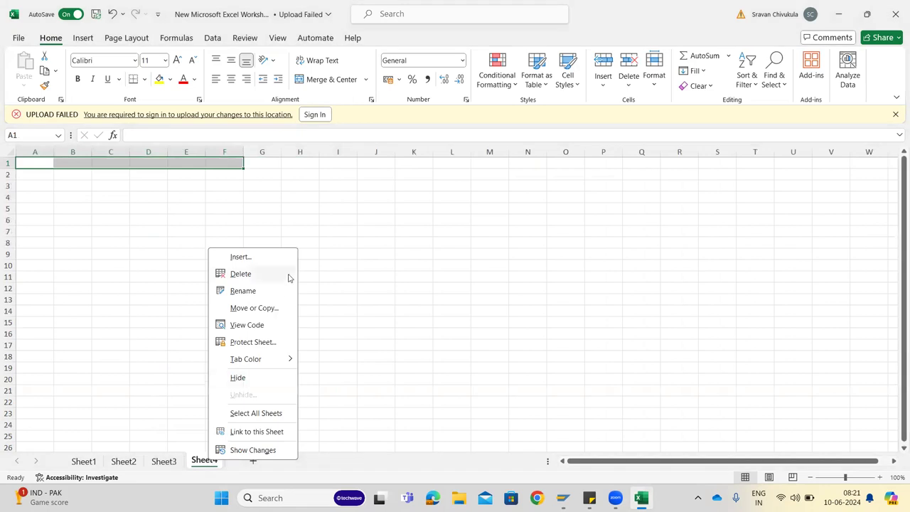
{"action": "left_click", "coordinate": [272, 279]}
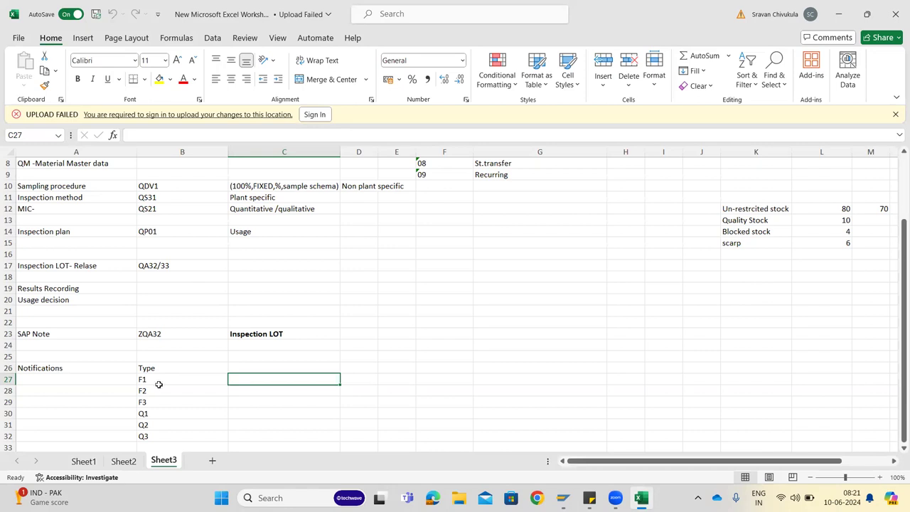
- Copy the type descriptions for F1 to Q3 from the SAP list and paste them into Excel cells C27:C32
{"action": "key", "text": "alt+Tab"}
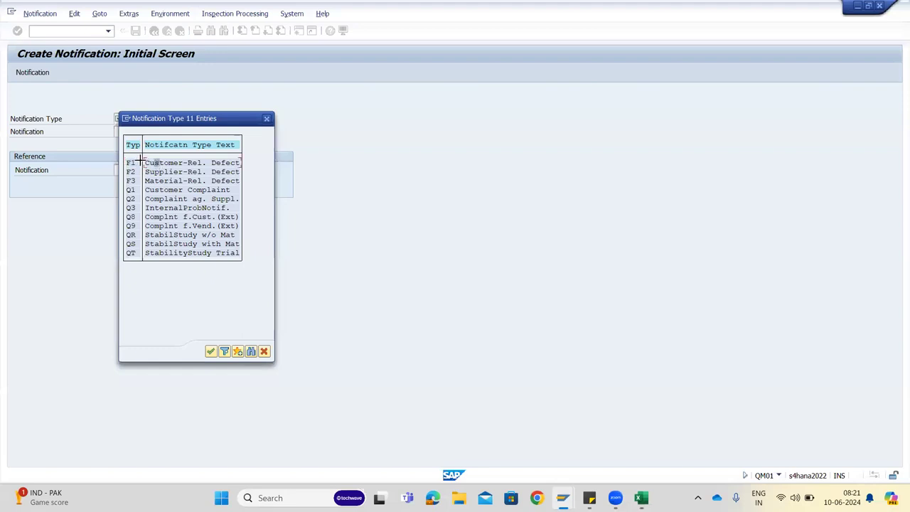
{"action": "key", "text": "ctrl+y"}
{"action": "left_click_drag", "start_coordinate": [144, 160], "coordinate": [239, 209]}
{"action": "key", "text": "ctrl+c"}
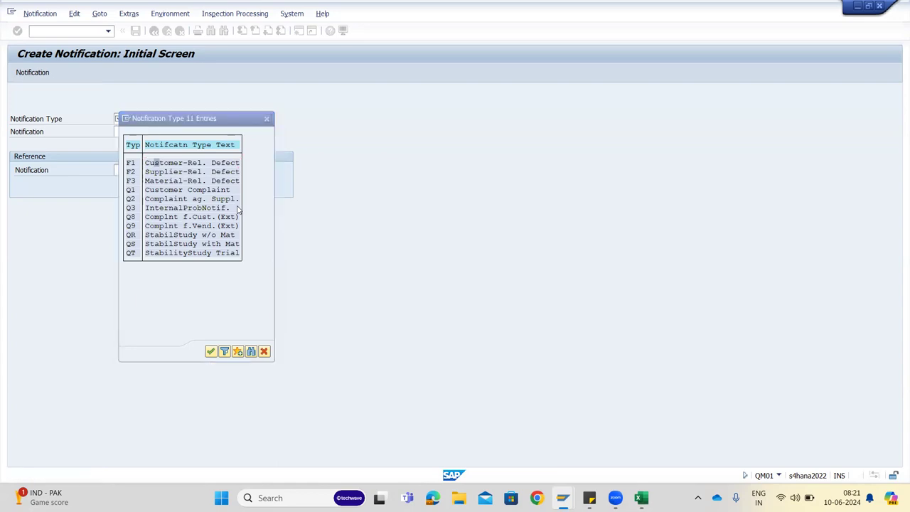
{"action": "key", "text": "alt+Tab"}
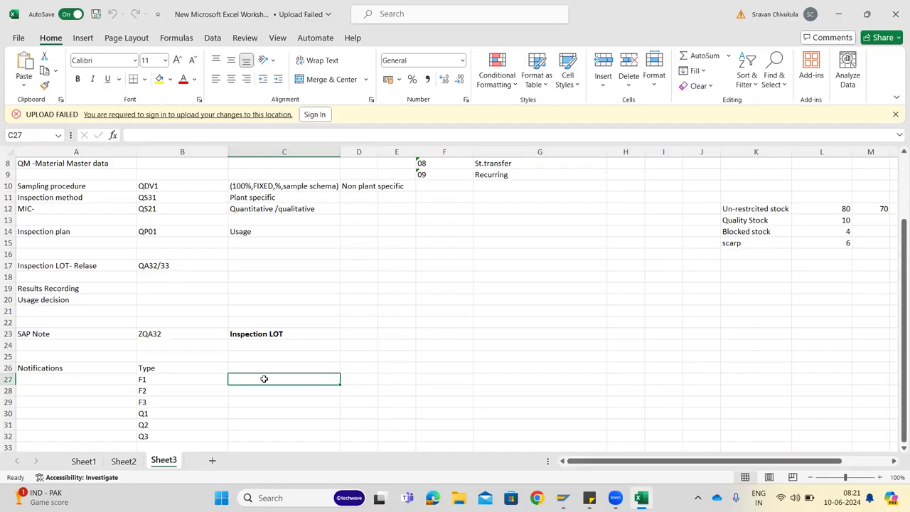
{"action": "key", "text": "ctrl+v"}
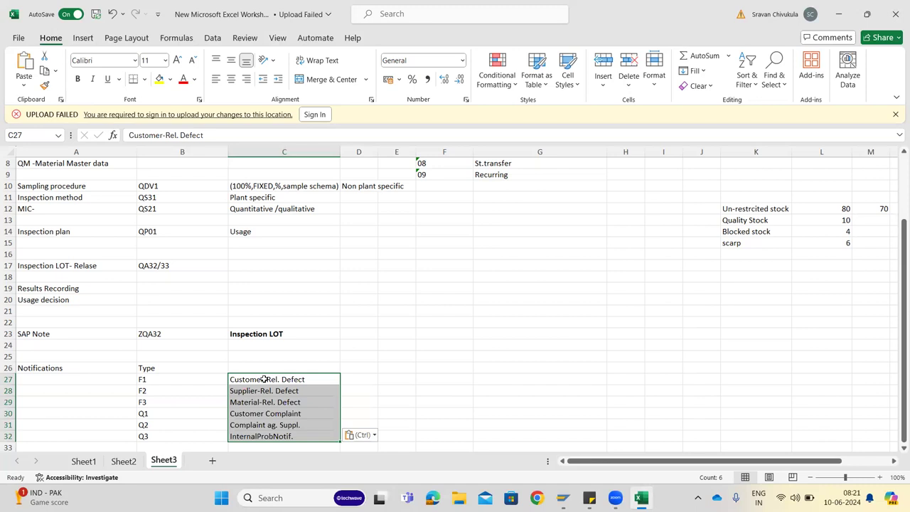
- Review the notification types listed below the Type heading, starting with F1, and dismiss the Teams notification
{"action": "left_click", "coordinate": [161, 446]}
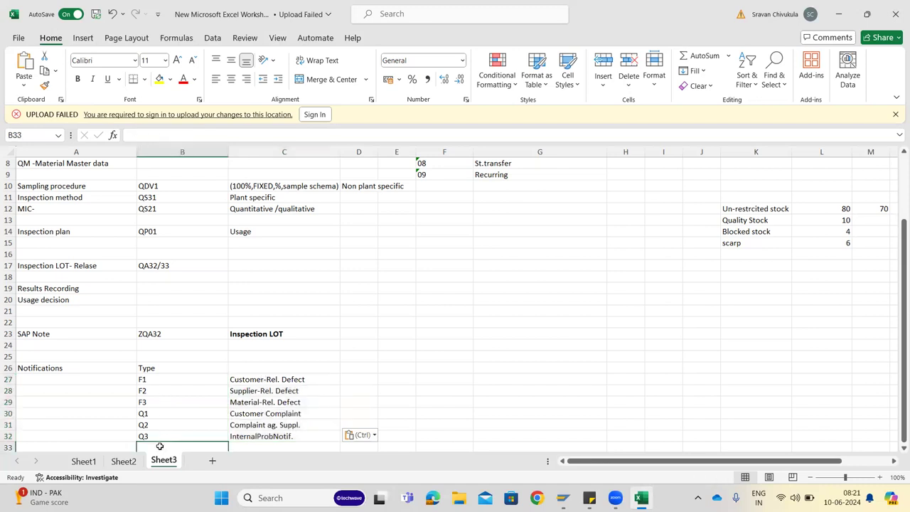
{"action": "left_click", "coordinate": [151, 379]}
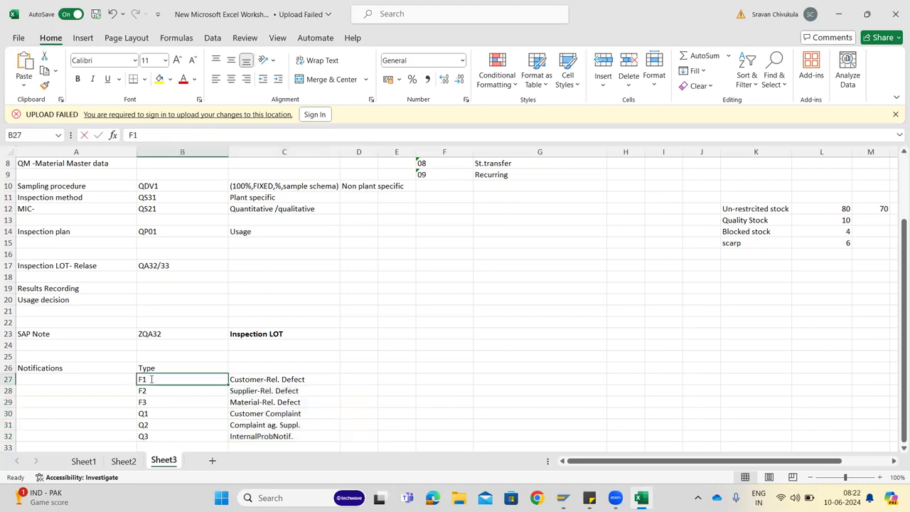
{"action": "double_click", "coordinate": [151, 379]}
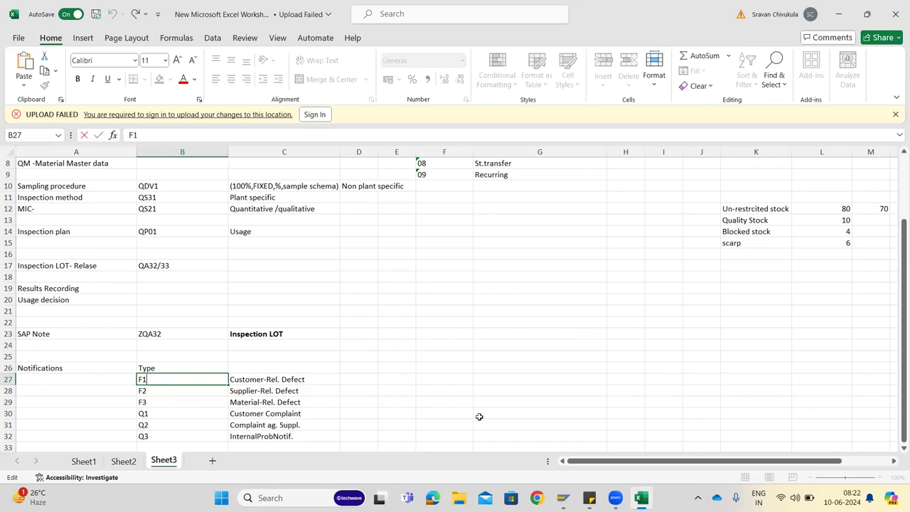
{"action": "scroll", "coordinate": [897, 453], "scroll_direction": "down", "scroll_amount": 3}
{"action": "scroll", "coordinate": [896, 454], "scroll_direction": "down", "scroll_amount": 2}
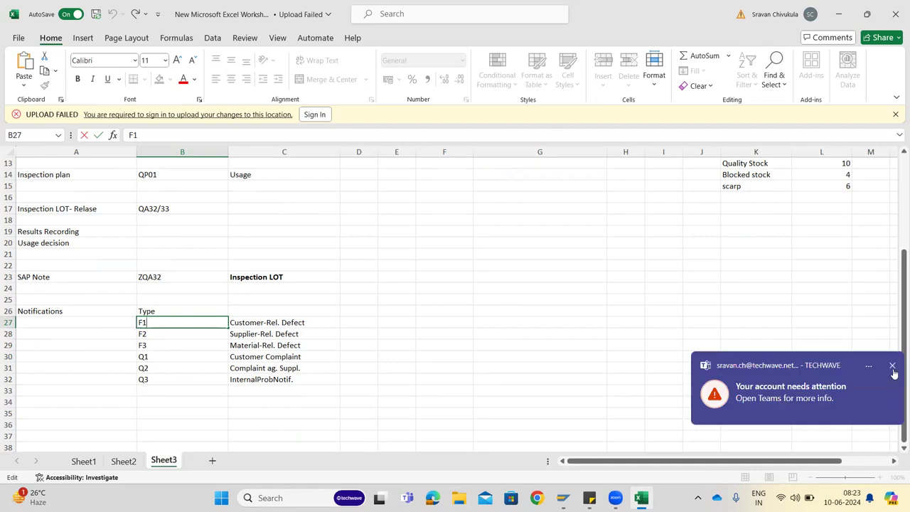
{"action": "left_click", "coordinate": [892, 365]}
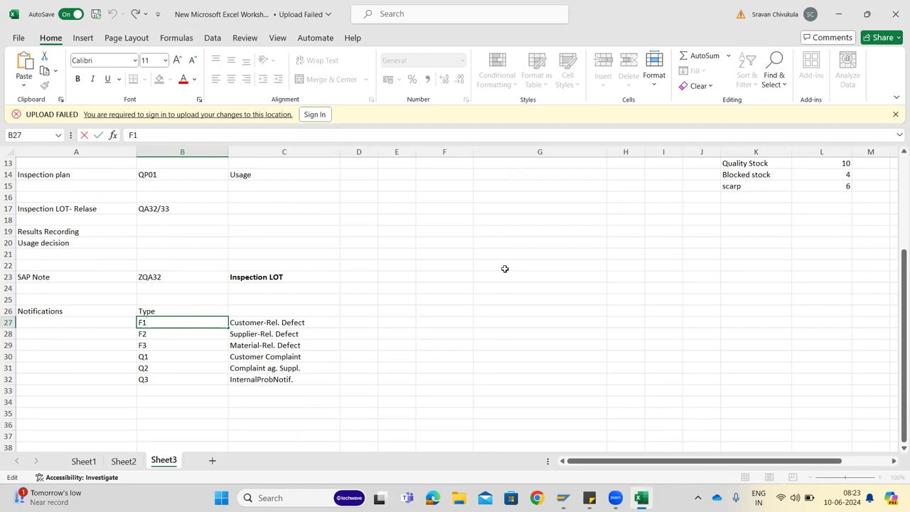
- Switch to the SAP Create Notification window, close the notification type list and start the Create Material transaction MM01
{"action": "mouse_move", "coordinate": [564, 499]}
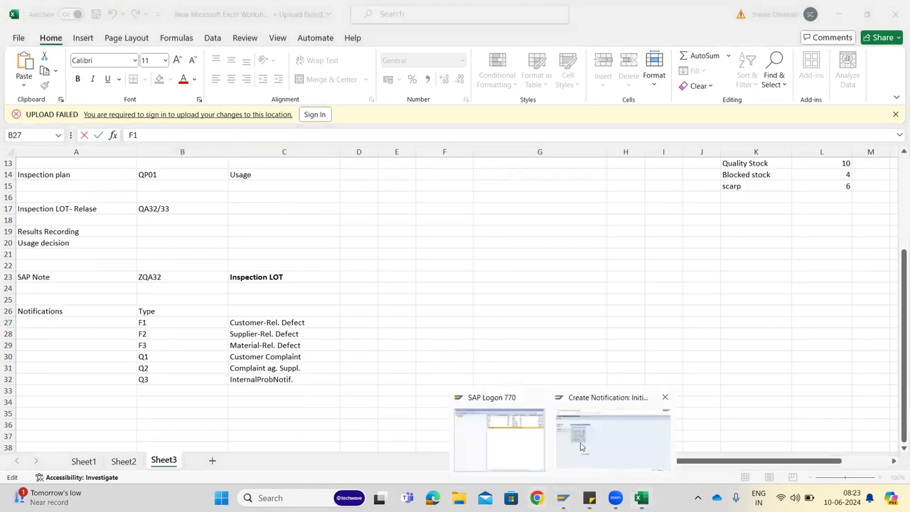
{"action": "left_click", "coordinate": [580, 447]}
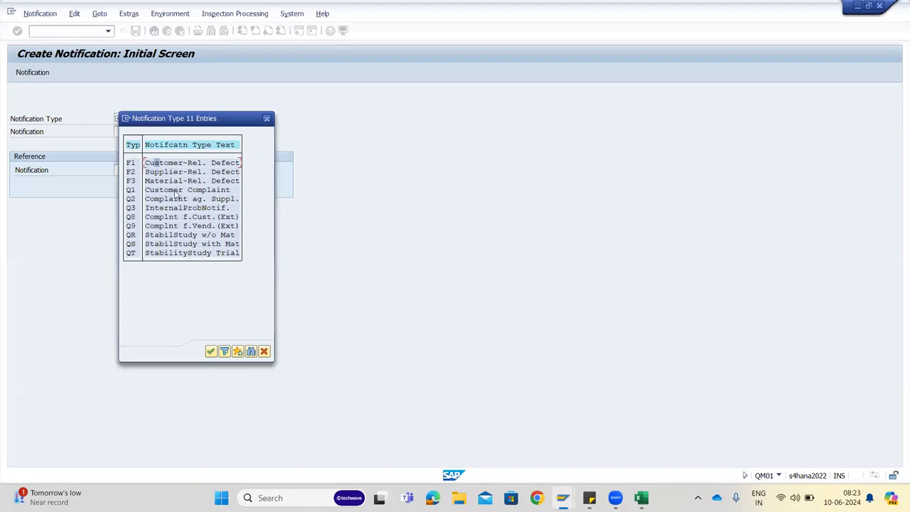
{"action": "left_click", "coordinate": [267, 119]}
{"action": "left_click", "coordinate": [100, 30]}
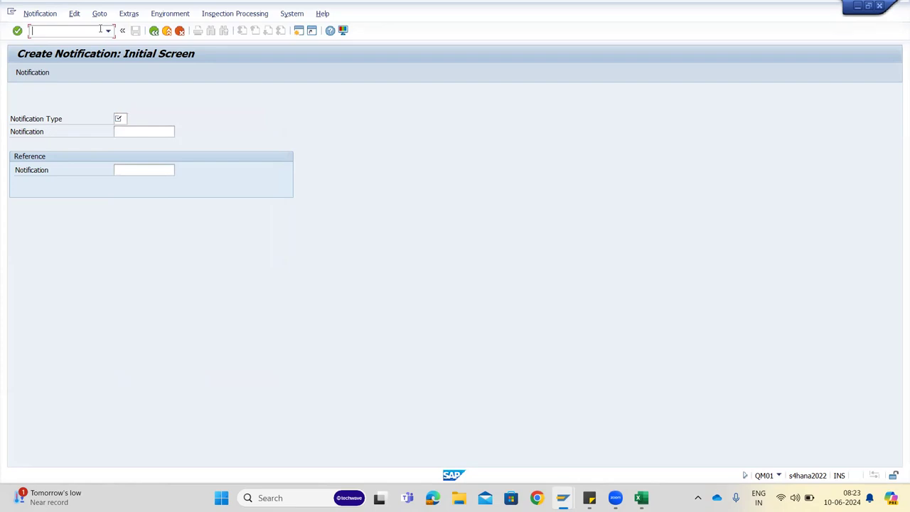
{"action": "type", "text": "/nmm01"}
{"action": "key", "text": "Return"}
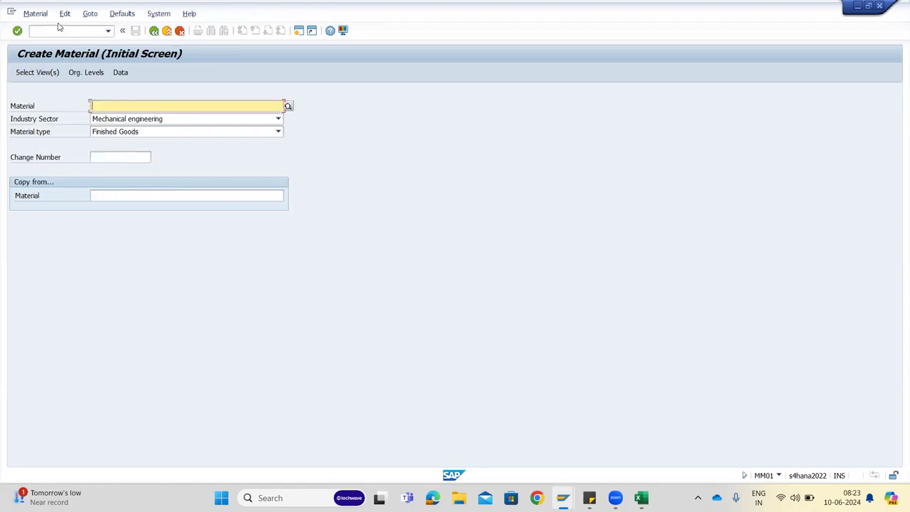
- Enter FSFG-1 as the new material number, adapting the previously used entry FFG-1
{"action": "key", "text": "Down"}
{"action": "key", "text": "Return"}
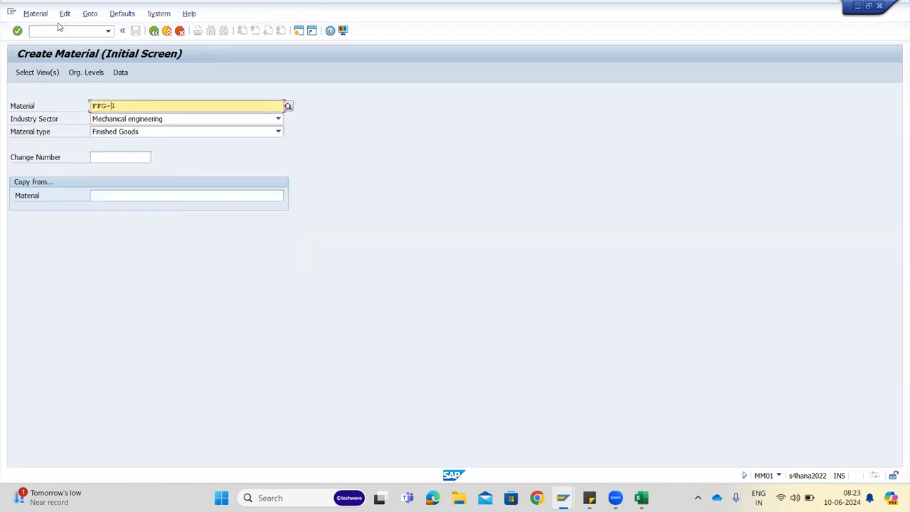
{"action": "key", "text": "Left"}
{"action": "type", "text": "S"}
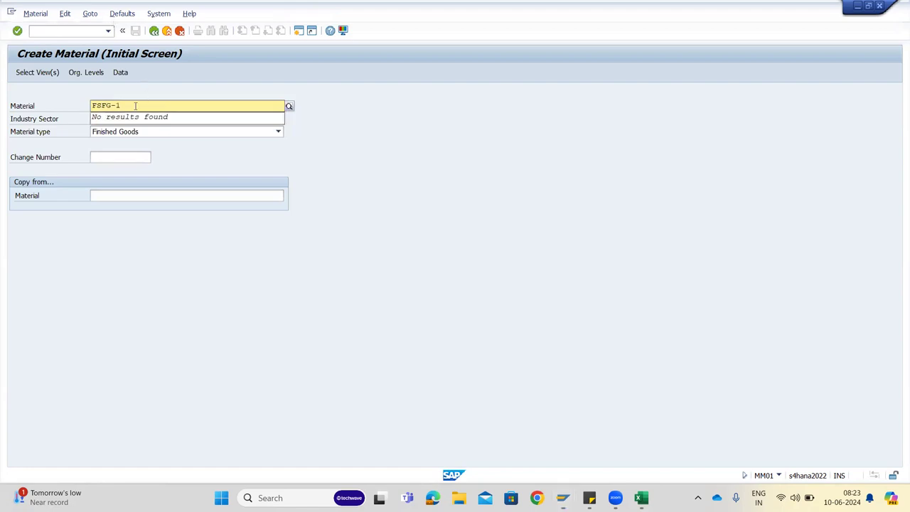
{"action": "left_click", "coordinate": [152, 300]}
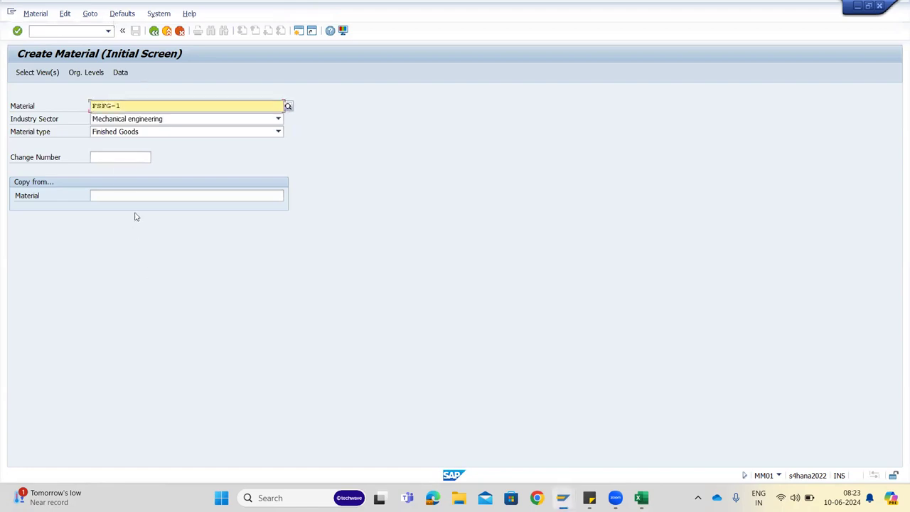
- Set the material type to Semi-Finished Material
{"action": "left_click", "coordinate": [133, 135]}
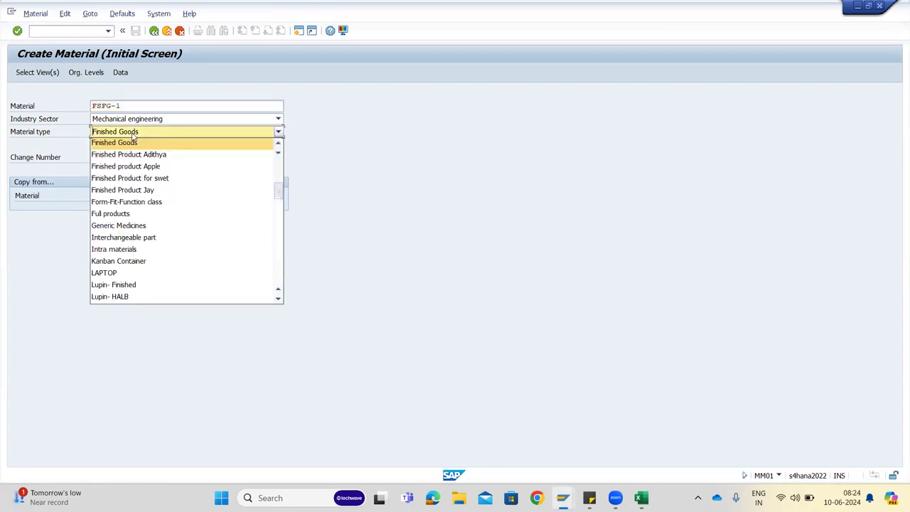
{"action": "key", "text": "s"}
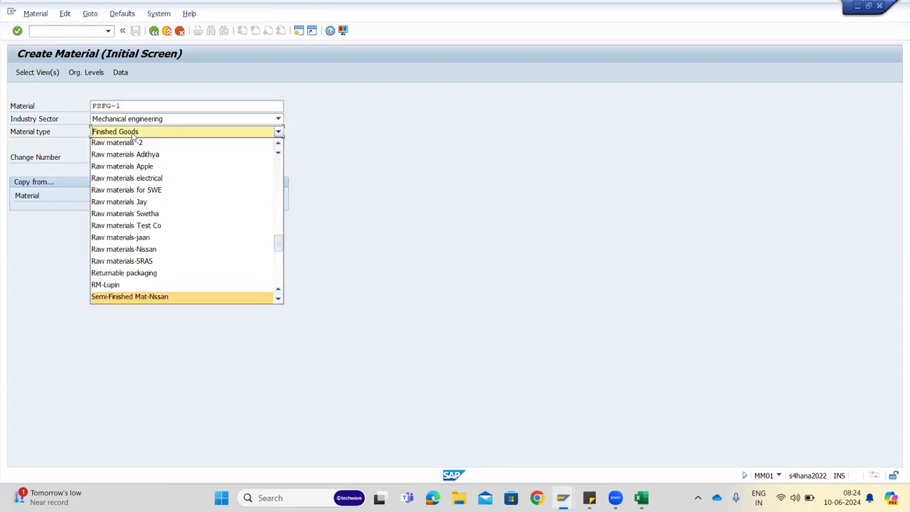
{"action": "left_click", "coordinate": [279, 298]}
{"action": "left_click", "coordinate": [279, 298]}
{"action": "left_click", "coordinate": [279, 298]}
{"action": "left_click", "coordinate": [279, 298]}
{"action": "left_click", "coordinate": [280, 298]}
{"action": "left_click", "coordinate": [280, 298]}
{"action": "left_click", "coordinate": [279, 298]}
{"action": "left_click", "coordinate": [280, 298]}
{"action": "left_click", "coordinate": [280, 298]}
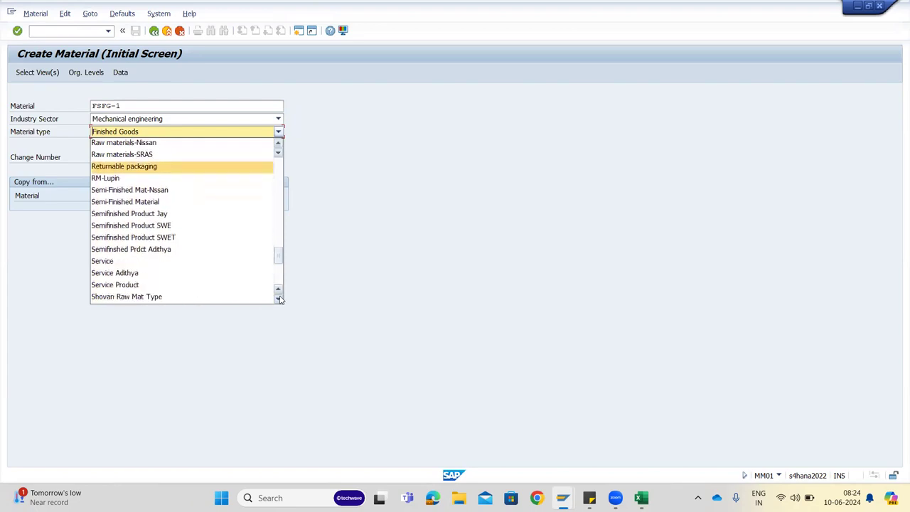
{"action": "left_click", "coordinate": [127, 202]}
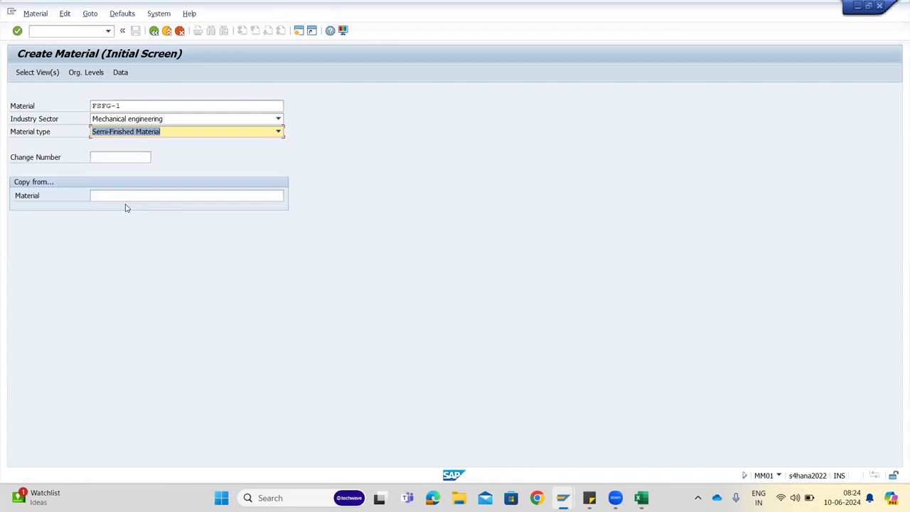
- Enter FFG-1 as the material to copy from and try to proceed with creating the material
{"action": "left_click", "coordinate": [124, 197]}
{"action": "type", "text": "FFG-1"}
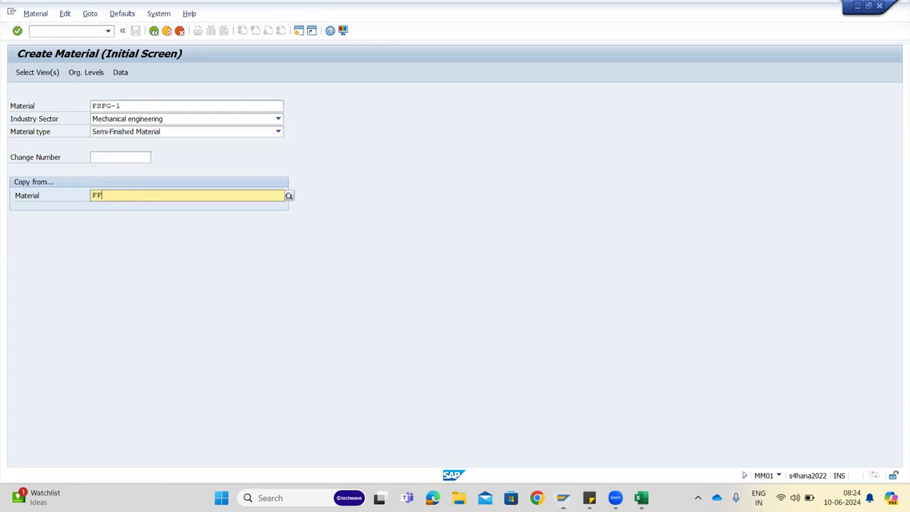
{"action": "key", "text": "Return"}
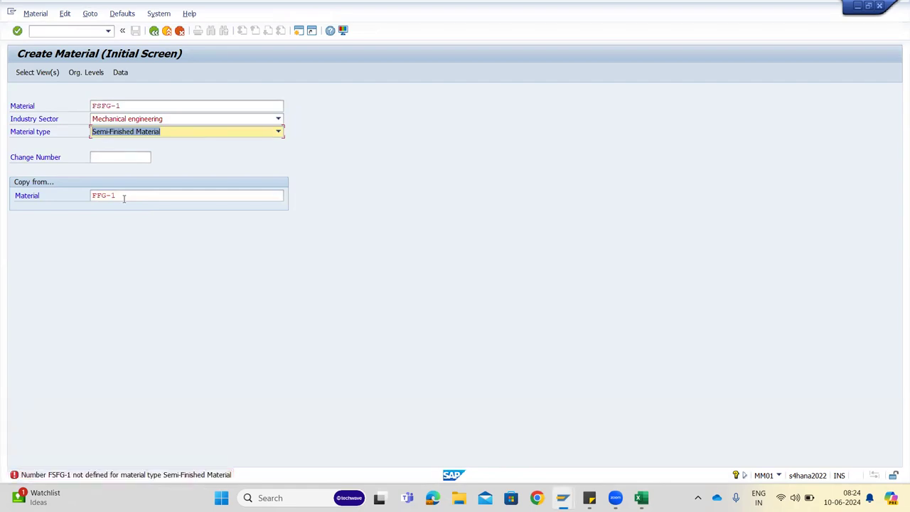
{"action": "left_click", "coordinate": [124, 198]}
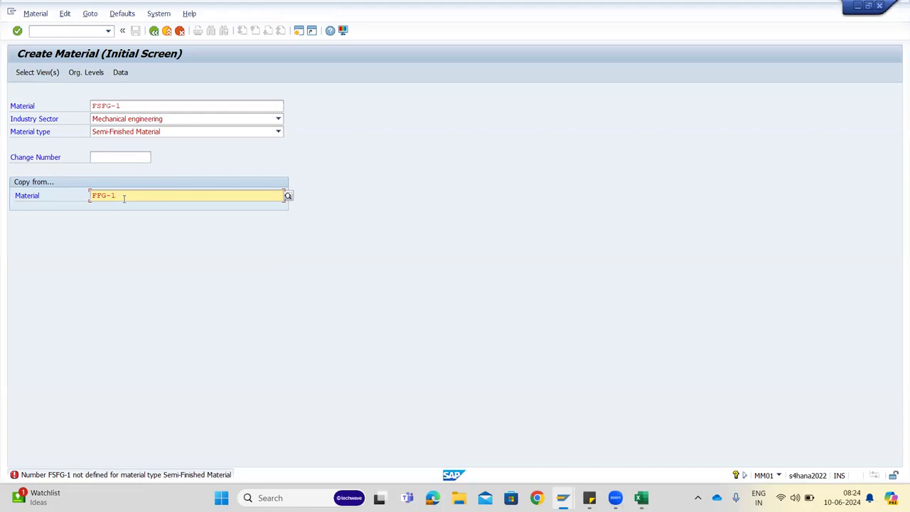
- Clear the FSFG-1 material number and continue to the view selection
{"action": "left_click", "coordinate": [126, 106]}
{"action": "double_click", "coordinate": [125, 105]}
{"action": "key", "text": "BackSpace"}
{"action": "key", "text": "Return"}
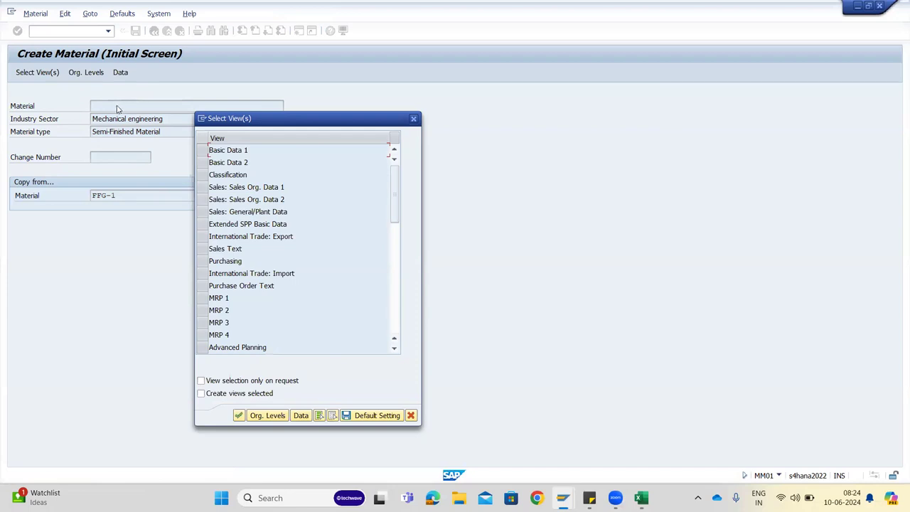
- Select the Basic Data 1 and Basic Data 2 views for the new material
{"action": "left_click", "coordinate": [206, 151]}
{"action": "left_click", "coordinate": [205, 162]}
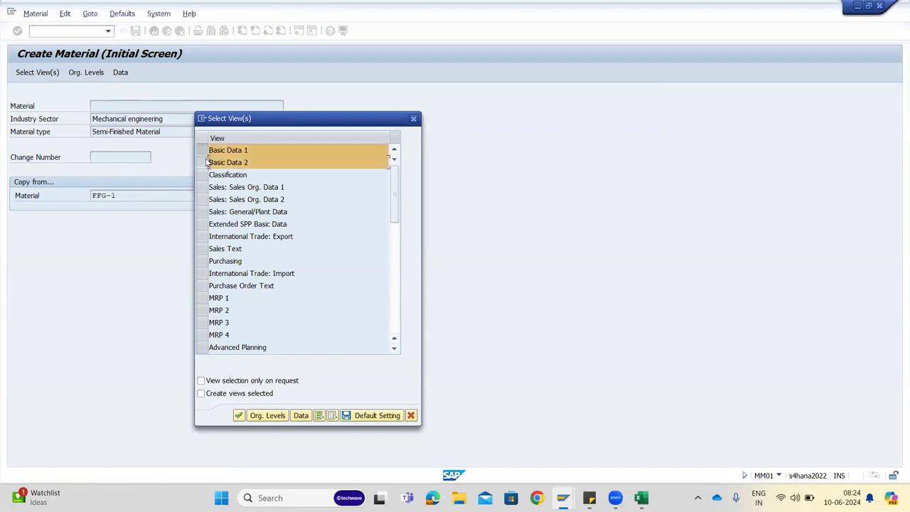
{"action": "left_click", "coordinate": [205, 188]}
{"action": "left_click", "coordinate": [205, 200]}
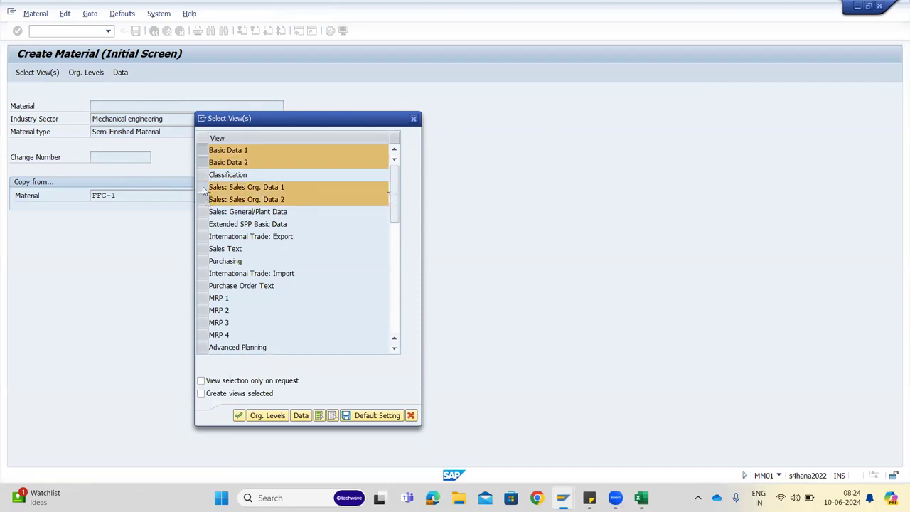
{"action": "left_click", "coordinate": [203, 187]}
{"action": "left_click", "coordinate": [202, 201]}
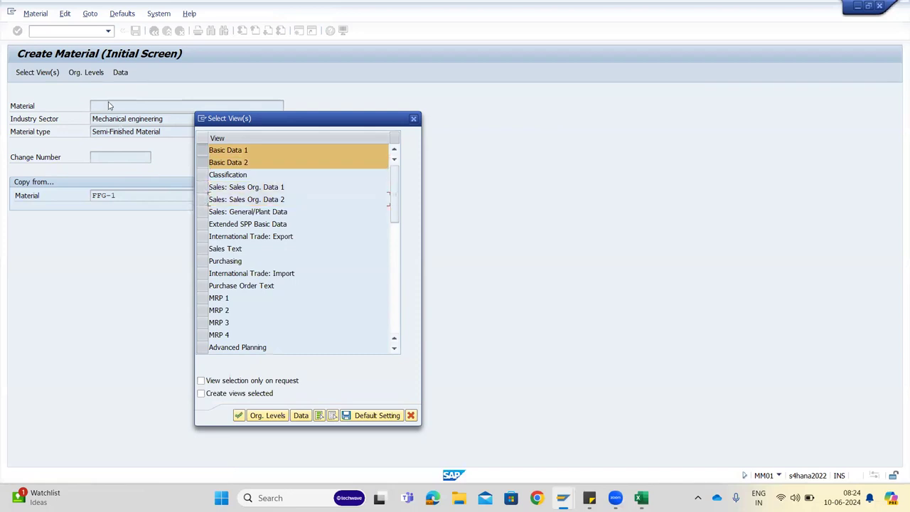
- Add the MRP 1, MRP 2, MRP 3 and MRP 4 views to the selection
{"action": "left_click", "coordinate": [203, 298]}
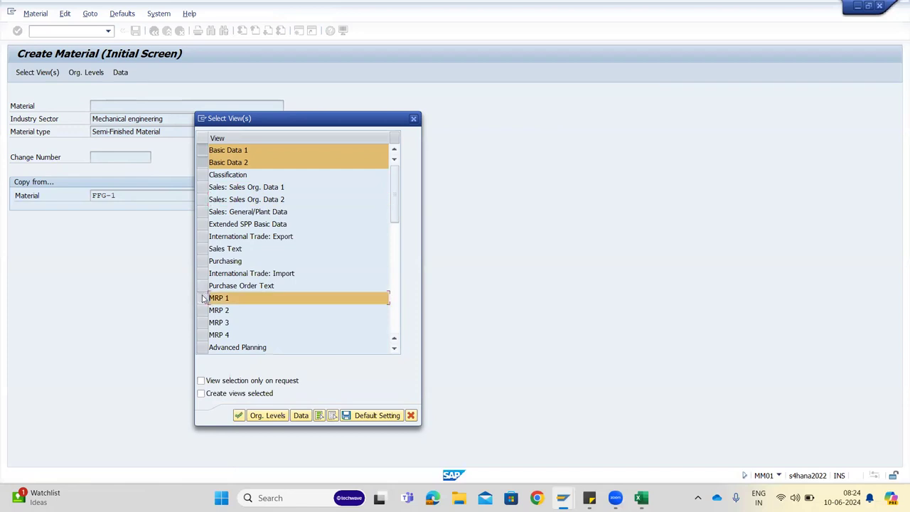
{"action": "left_click", "coordinate": [204, 310]}
{"action": "left_click", "coordinate": [203, 322]}
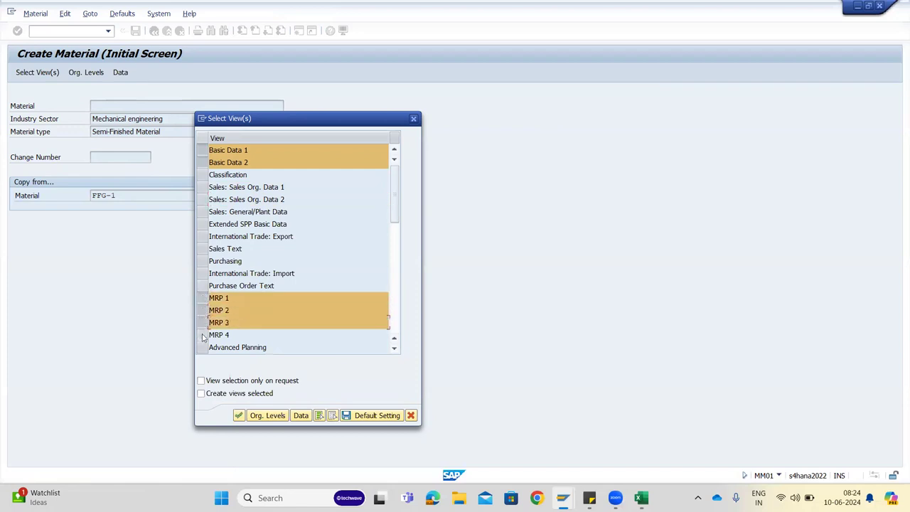
{"action": "left_click", "coordinate": [202, 335]}
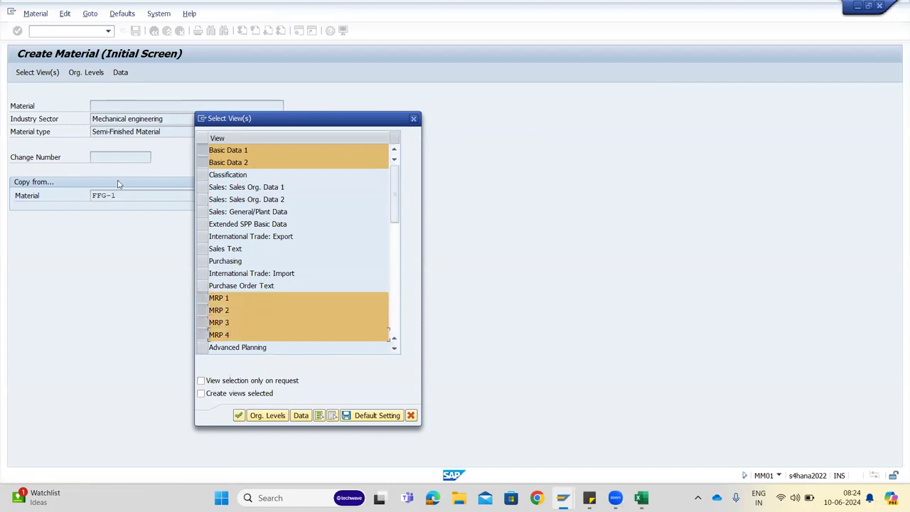
- Add the Work Scheduling, General Plant Data / Storage 1 and General Plant Data / Storage 2 views to the selection
{"action": "left_click", "coordinate": [395, 349]}
{"action": "left_click", "coordinate": [395, 348]}
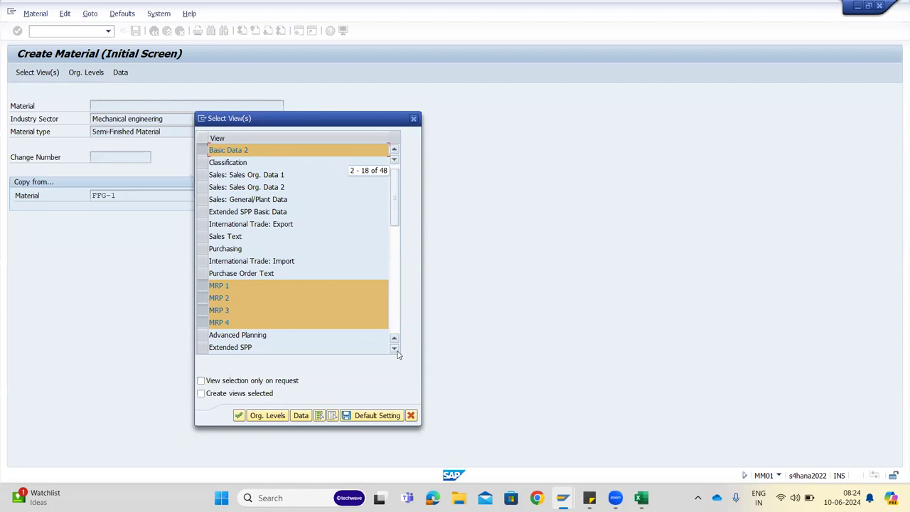
{"action": "left_click", "coordinate": [394, 348]}
{"action": "left_click", "coordinate": [395, 349]}
{"action": "scroll", "coordinate": [395, 349], "scroll_direction": "down", "scroll_amount": 4}
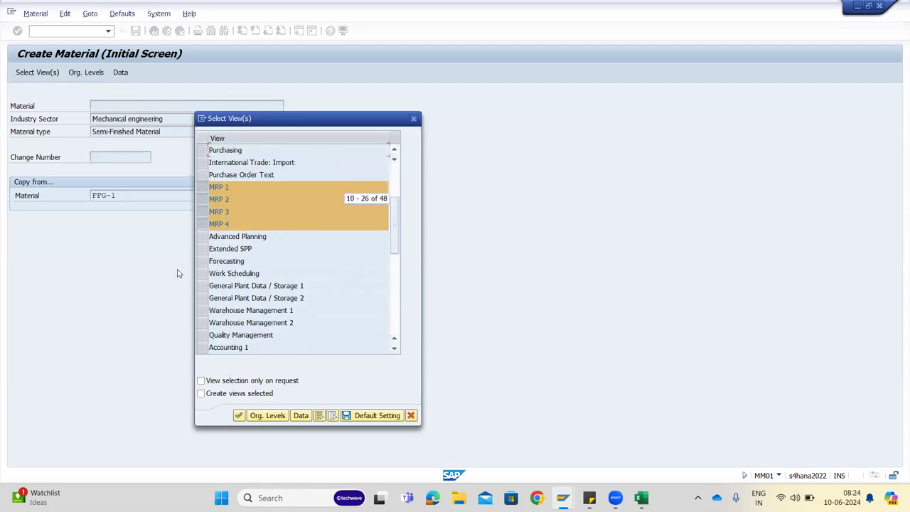
{"action": "left_click", "coordinate": [205, 274]}
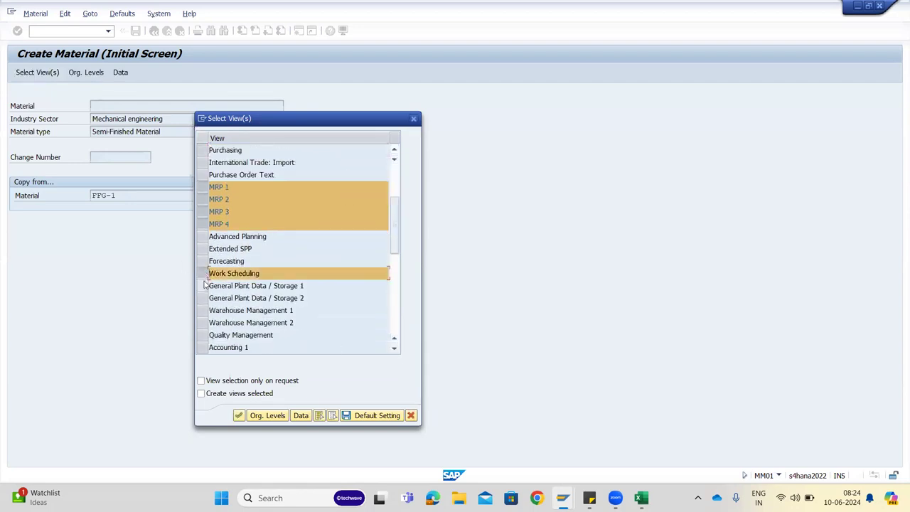
{"action": "left_click", "coordinate": [204, 286]}
{"action": "left_click", "coordinate": [205, 298]}
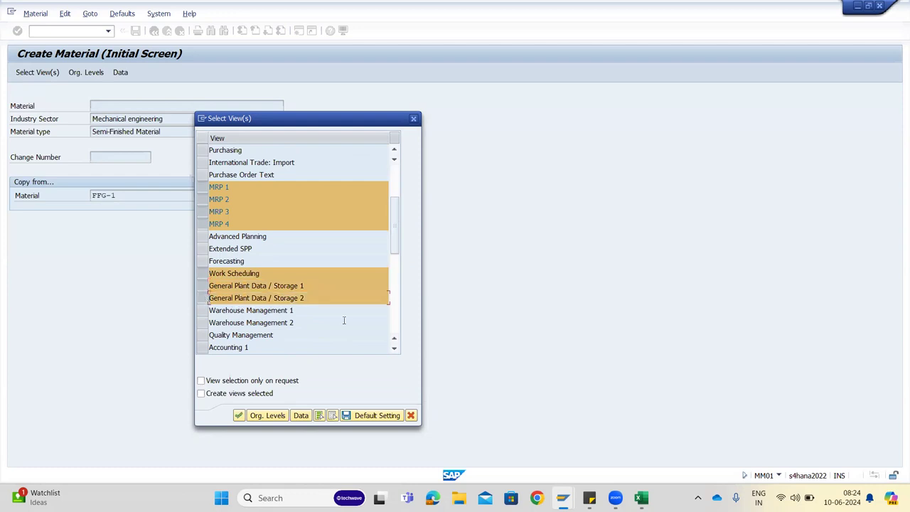
- Add the Accounting 1, Accounting 2, Costing 1, Costing 2 and Quality Management views and confirm the view selection
{"action": "left_click", "coordinate": [394, 348]}
{"action": "left_click", "coordinate": [394, 349]}
{"action": "scroll", "coordinate": [396, 348], "scroll_direction": "down", "scroll_amount": 6}
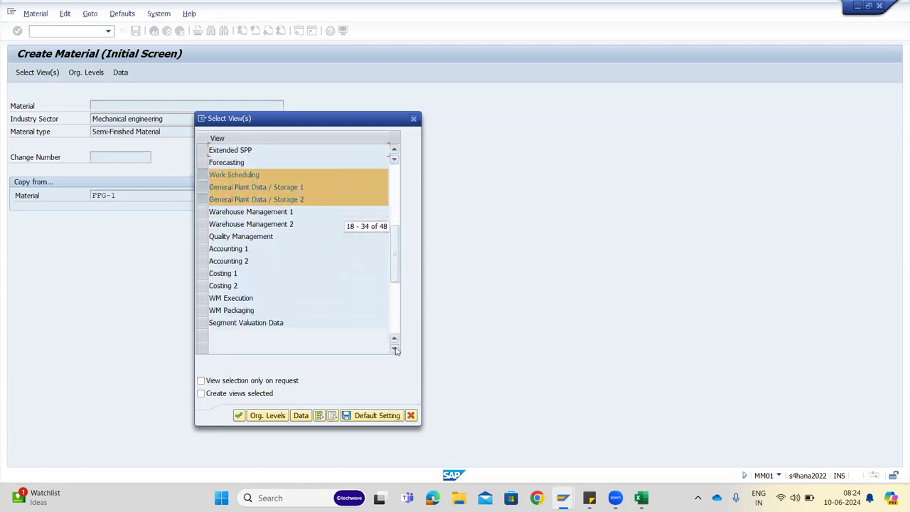
{"action": "left_click", "coordinate": [203, 251]}
{"action": "left_click", "coordinate": [204, 261]}
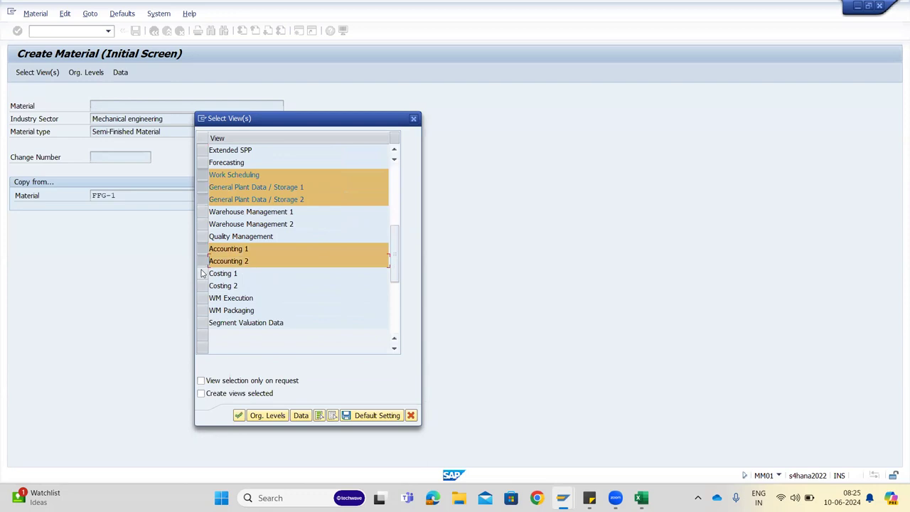
{"action": "left_click", "coordinate": [203, 273]}
{"action": "left_click", "coordinate": [205, 297]}
{"action": "left_click", "coordinate": [204, 285]}
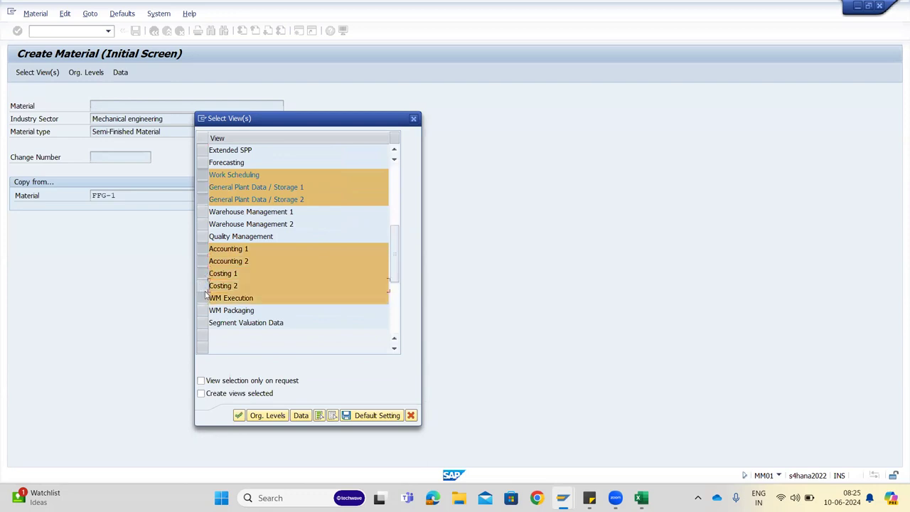
{"action": "left_click", "coordinate": [205, 298]}
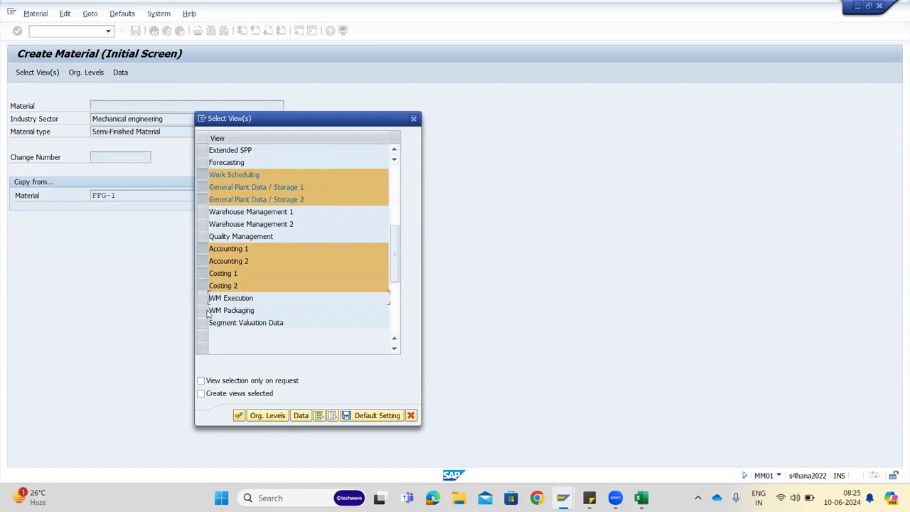
{"action": "left_click", "coordinate": [207, 237]}
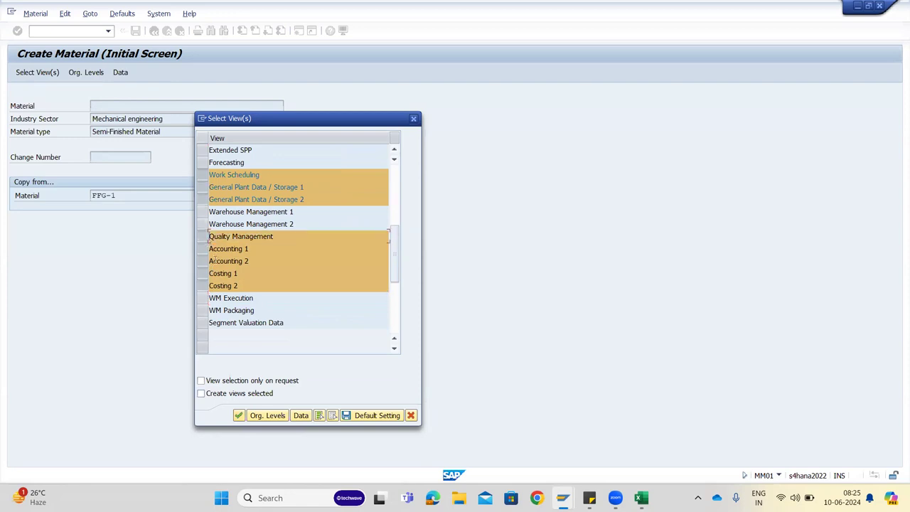
{"action": "left_click", "coordinate": [241, 418]}
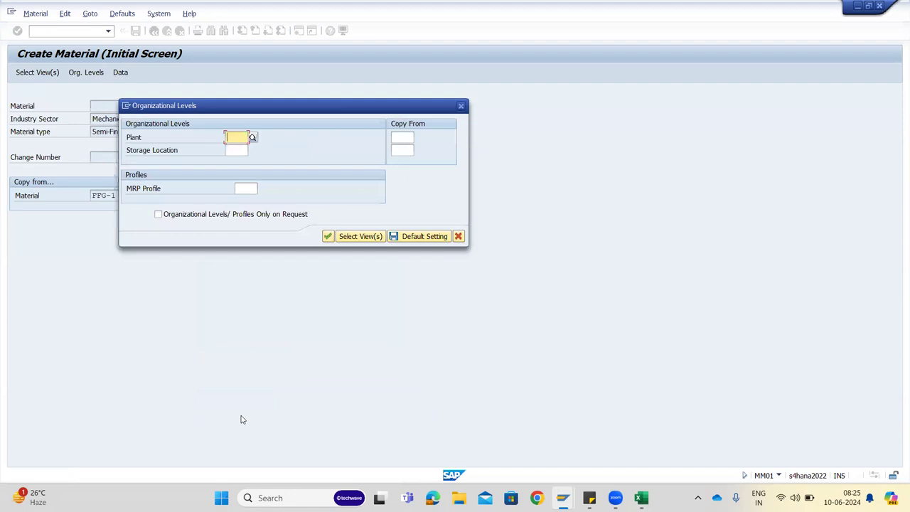
- Set the organizational levels to plant 1710 and storage location 171A
{"action": "left_click", "coordinate": [240, 150]}
{"action": "left_click", "coordinate": [240, 151]}
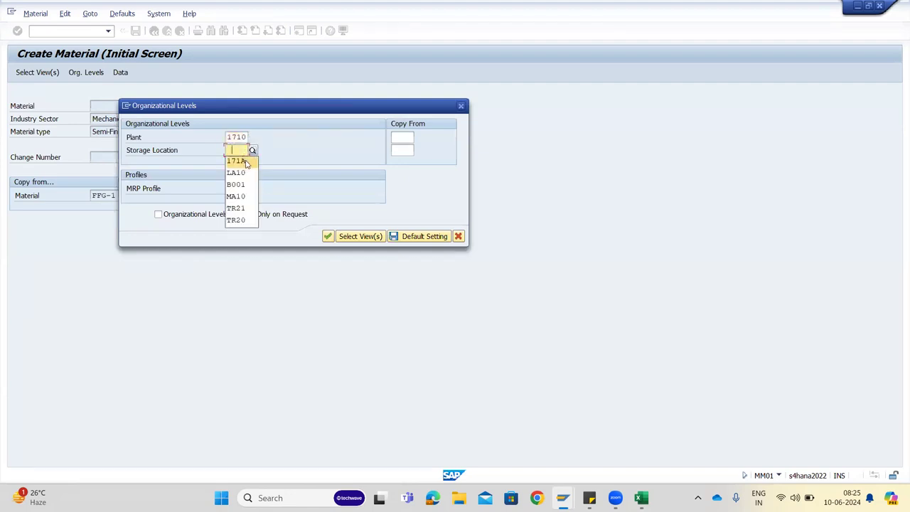
{"action": "left_click", "coordinate": [245, 162]}
- Set the copy-from plant to 1710 and copy-from storage location to 171A, and confirm the organizational levels
{"action": "left_click", "coordinate": [404, 138]}
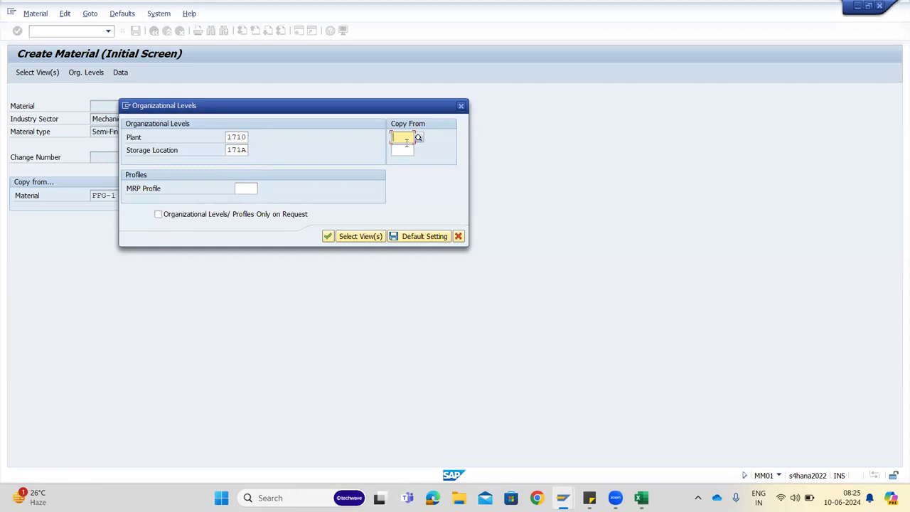
{"action": "type", "text": "1710"}
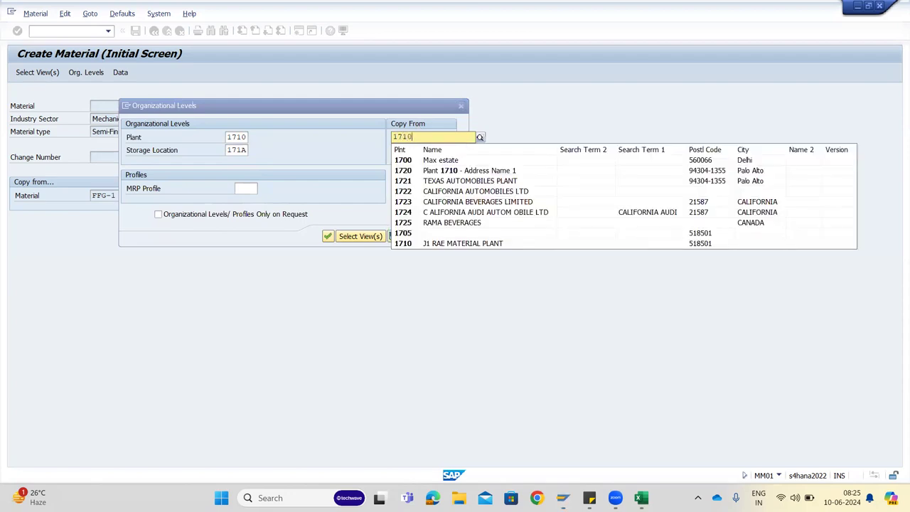
{"action": "left_click", "coordinate": [403, 161]}
{"action": "left_click", "coordinate": [410, 150]}
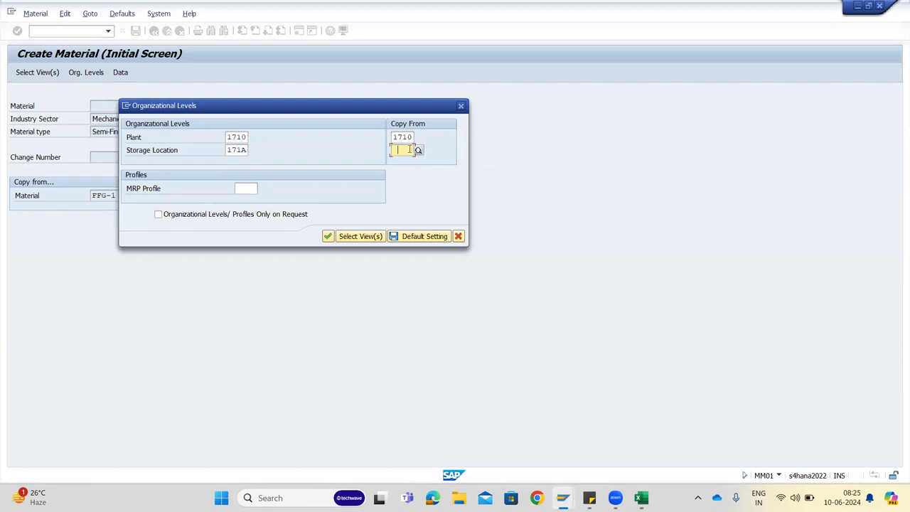
{"action": "left_click", "coordinate": [418, 151]}
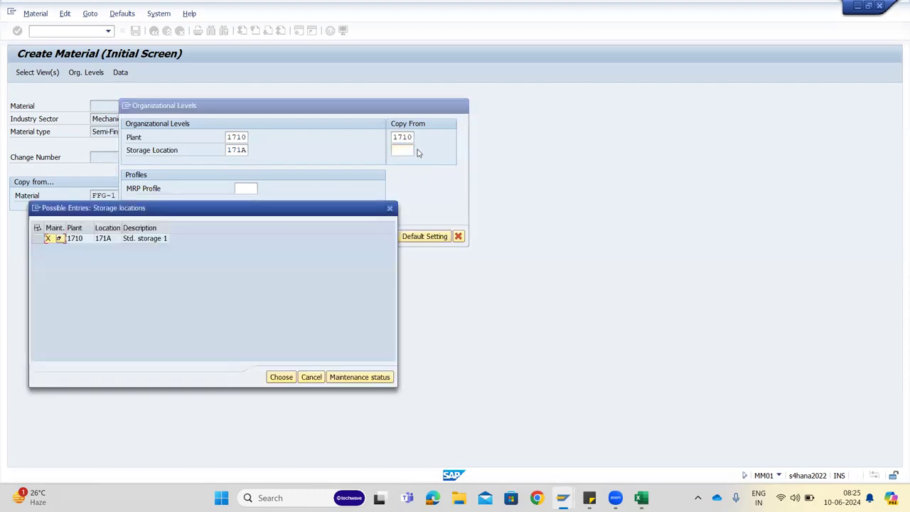
{"action": "double_click", "coordinate": [109, 243]}
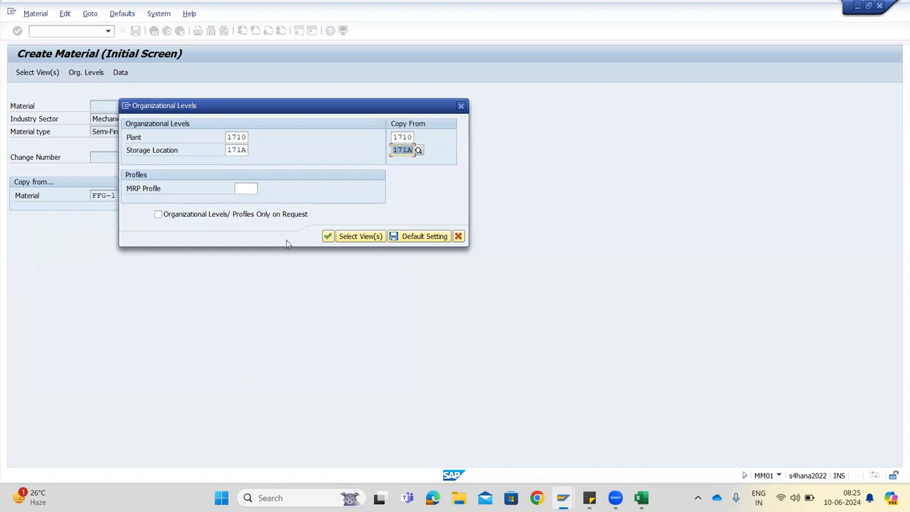
{"action": "left_click", "coordinate": [327, 237]}
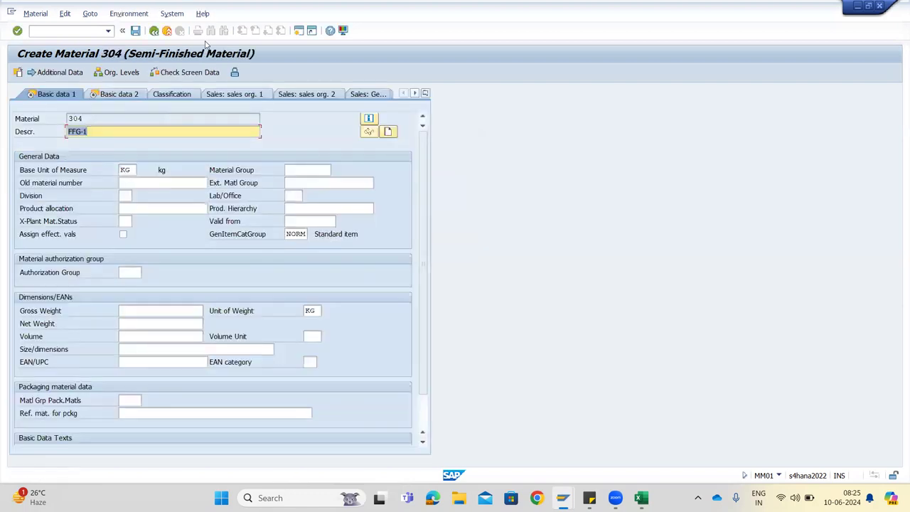
- Change the material description in Basic data 1 to SFG-1
{"action": "left_click", "coordinate": [69, 131]}
{"action": "key", "text": "Delete"}
{"action": "type", "text": "S"}
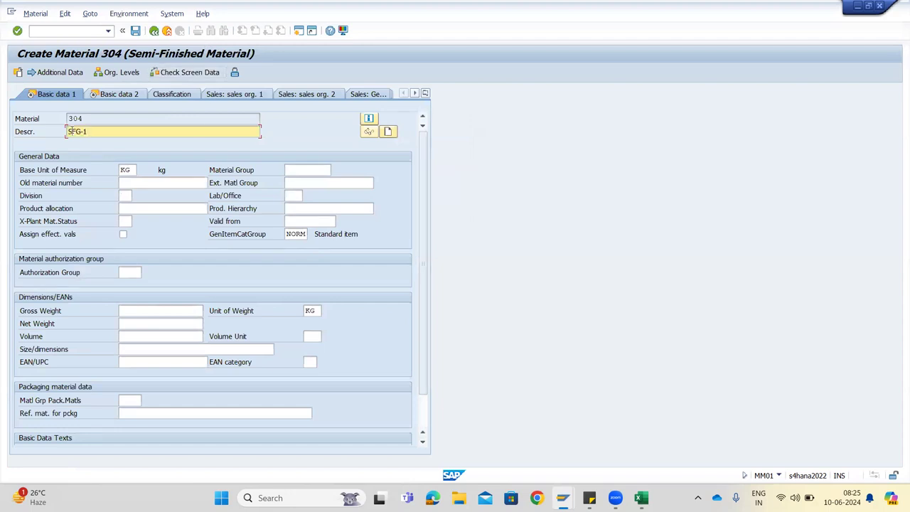
{"action": "key", "text": "shift+Tab"}
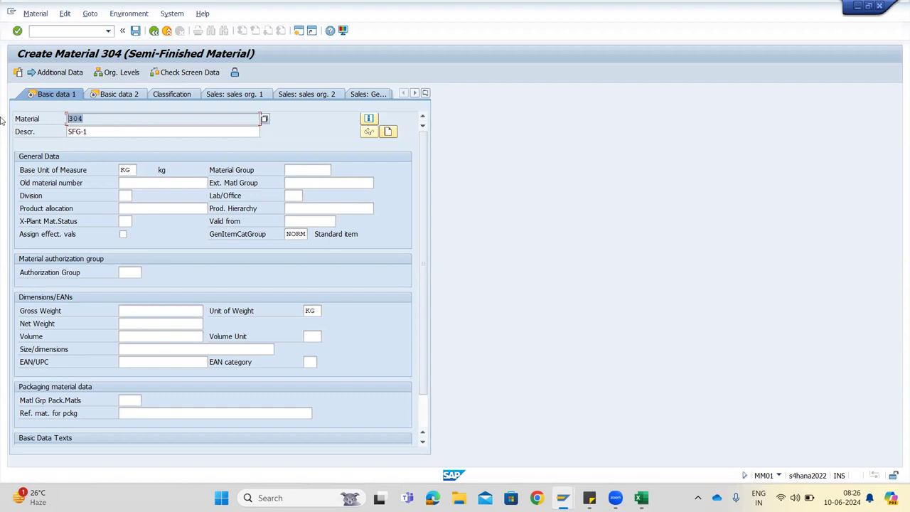
- Accept the copied data in the basic, MRP, work scheduling and plant storage views, advancing to the Quality management view
{"action": "key", "text": "Return"}
{"action": "key", "text": "Return"}
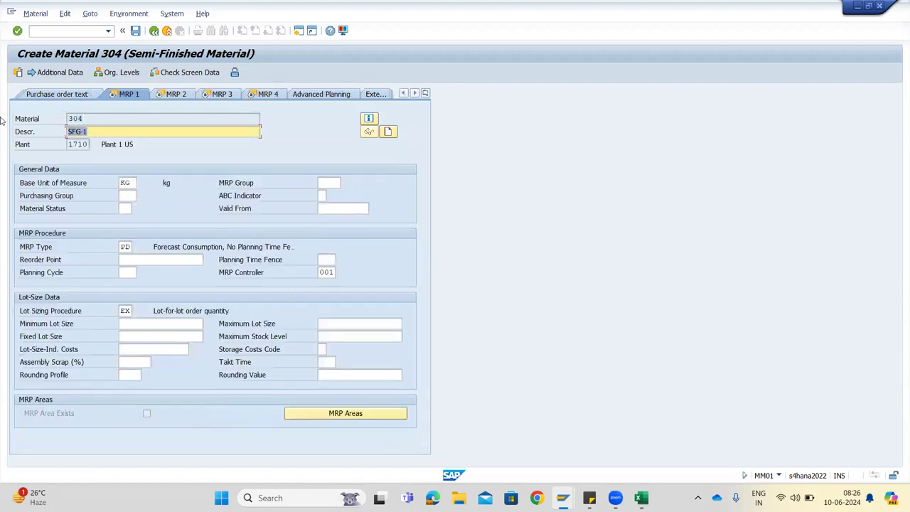
{"action": "key", "text": "Return"}
{"action": "key", "text": "Return"}
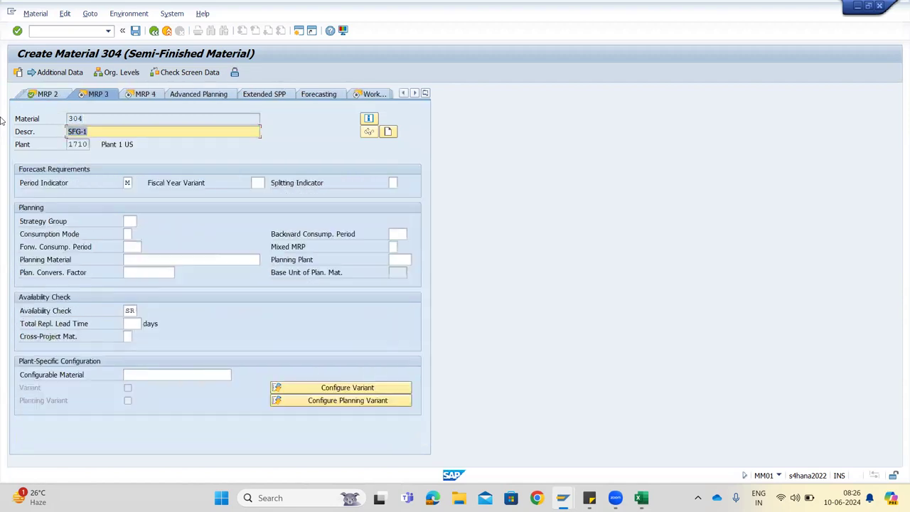
{"action": "key", "text": "Return"}
{"action": "key", "text": "Return"}
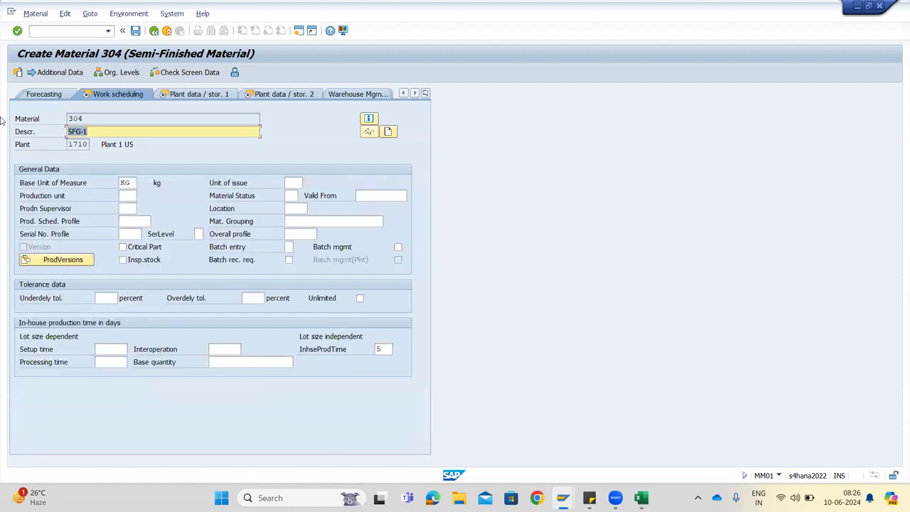
{"action": "key", "text": "Return"}
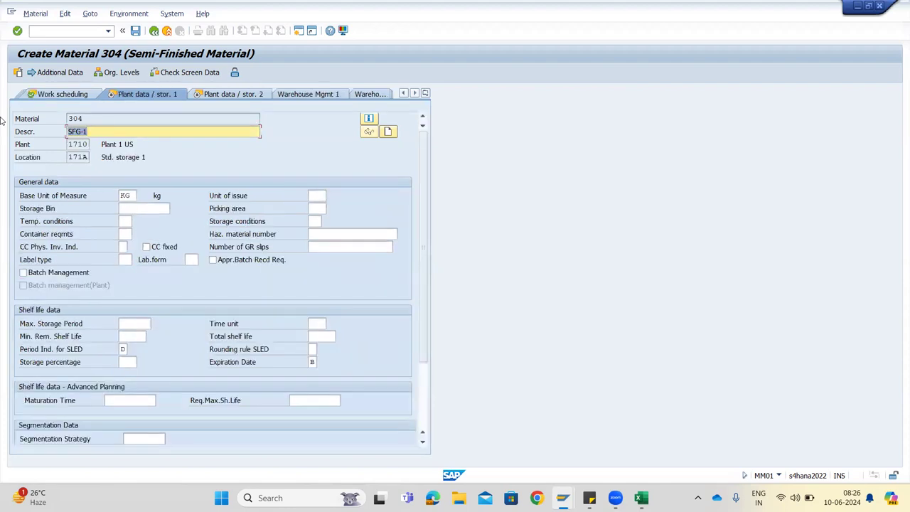
{"action": "key", "text": "Return"}
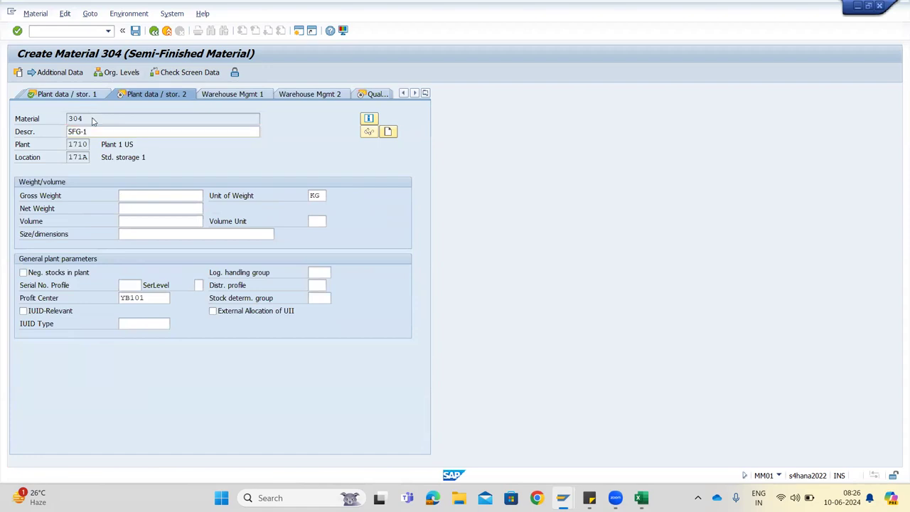
{"action": "key", "text": "Return"}
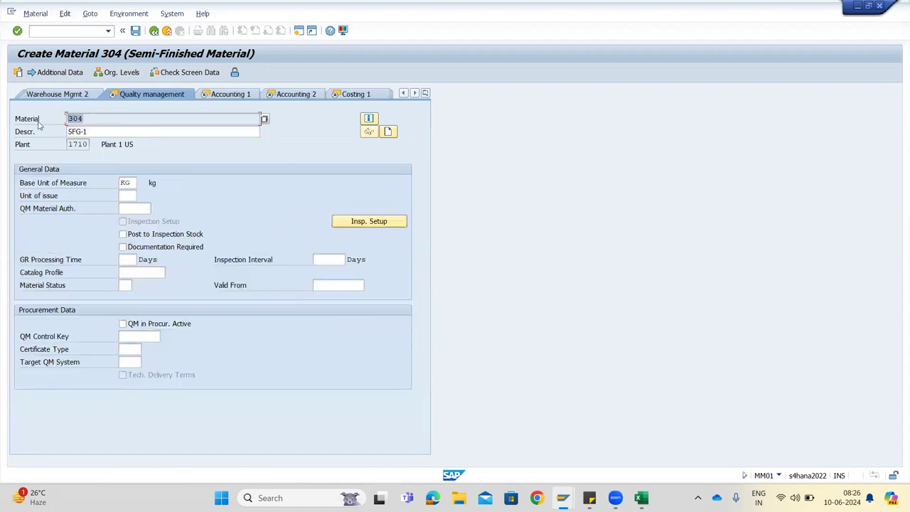
{"action": "key", "text": "Tab"}
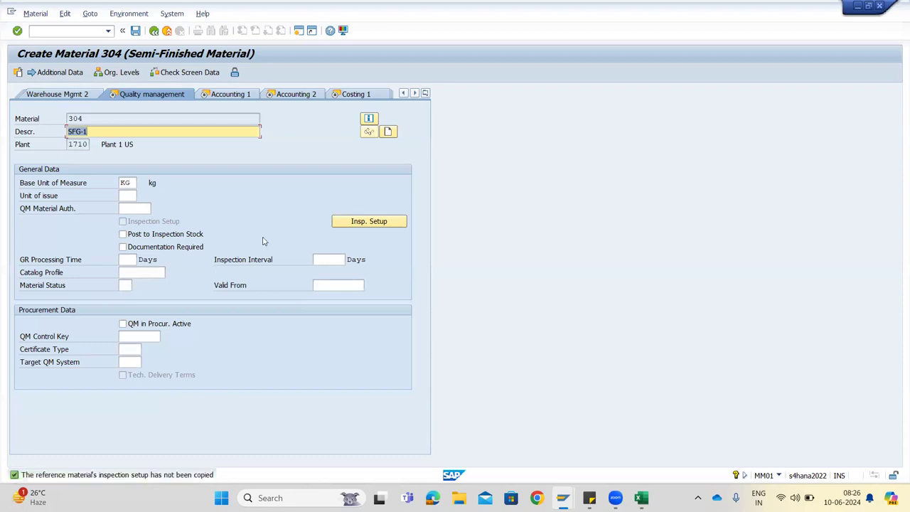
- Set up active inspection type 04, Goods receipt inspection from production, and continue to the Accounting 1 view
{"action": "left_click", "coordinate": [367, 226]}
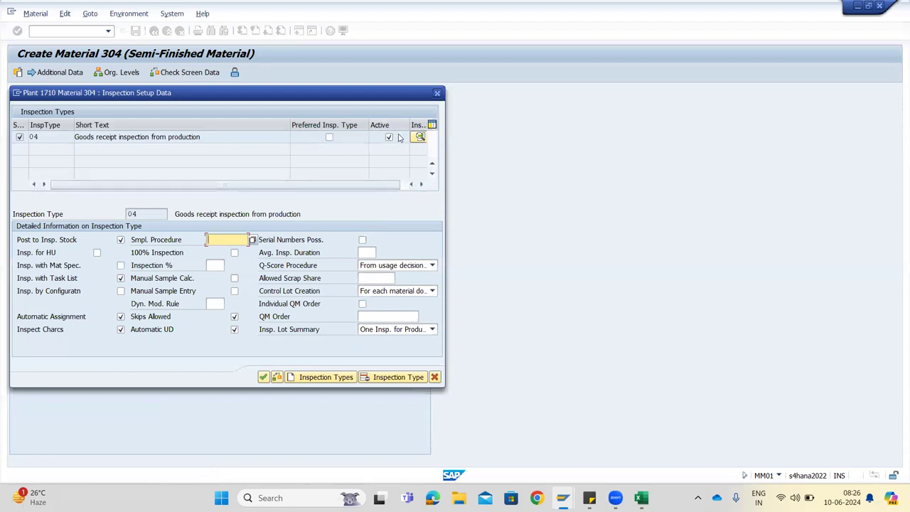
{"action": "left_click", "coordinate": [263, 377]}
{"action": "key", "text": "Return"}
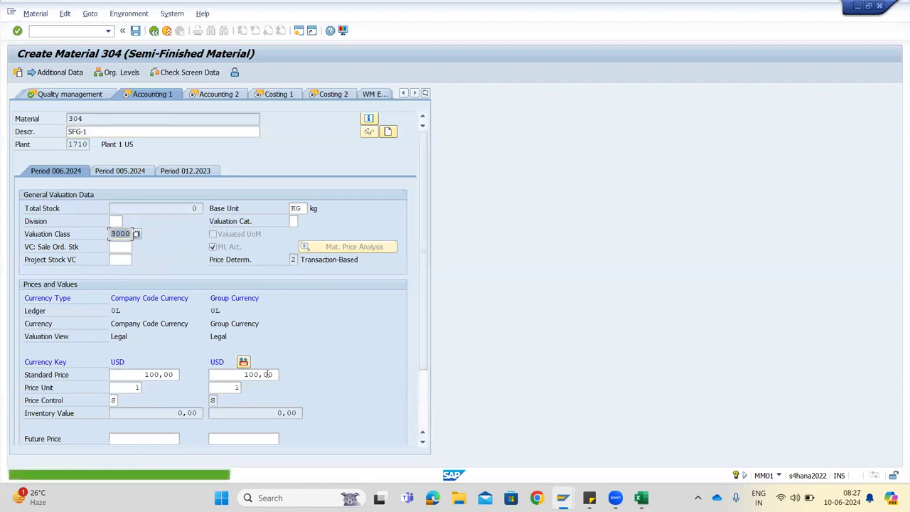
- Set the valuation class to 7900, Semifinished Goods, in the Accounting 1 view and continue to Accounting 2
{"action": "key", "text": "BackSpace"}
{"action": "left_click", "coordinate": [136, 234]}
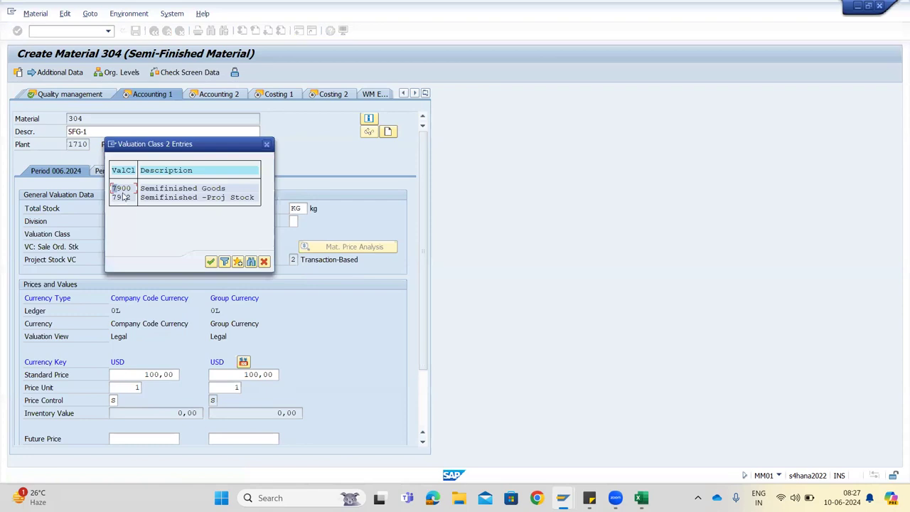
{"action": "double_click", "coordinate": [121, 189]}
{"action": "key", "text": "Return"}
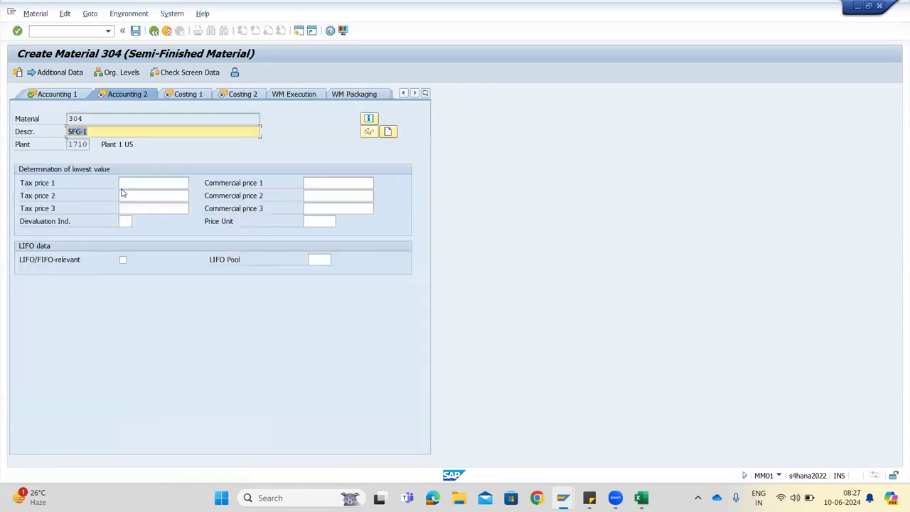
- Accept the Accounting 2 and costing views without changes and save the semi-finished material SFG-1
{"action": "key", "text": "Return"}
{"action": "key", "text": "Return"}
{"action": "key", "text": "Return"}
{"action": "left_click", "coordinate": [180, 239]}
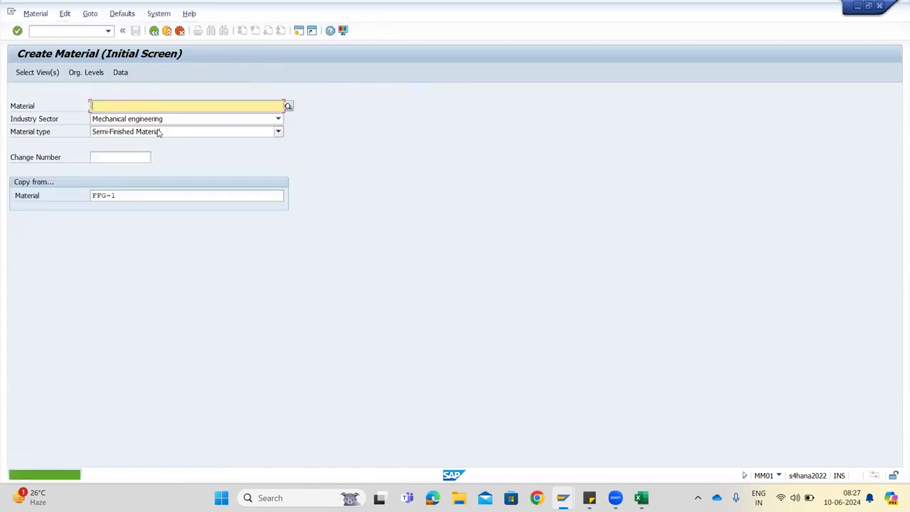
- Change the material type for the next new material to Raw materials
{"action": "left_click", "coordinate": [161, 132]}
{"action": "key", "text": "r"}
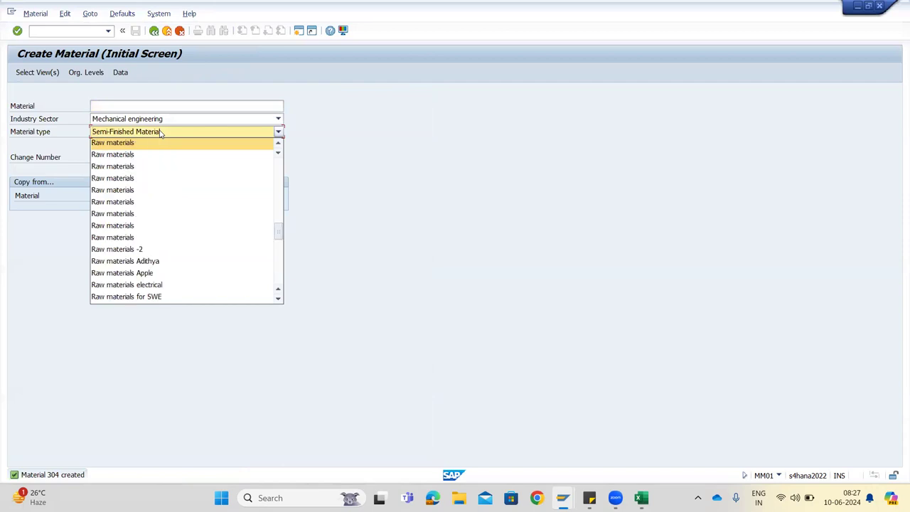
{"action": "left_click", "coordinate": [277, 145]}
{"action": "left_click", "coordinate": [277, 145]}
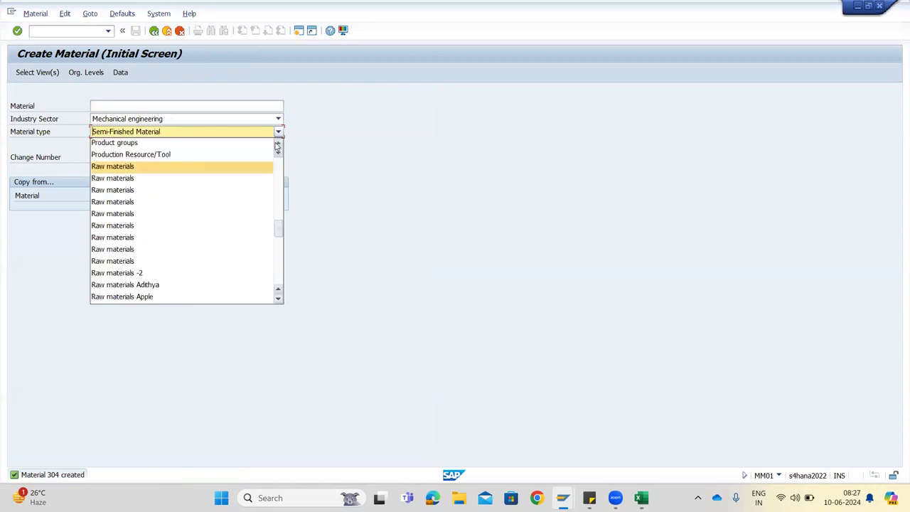
{"action": "left_click", "coordinate": [156, 169]}
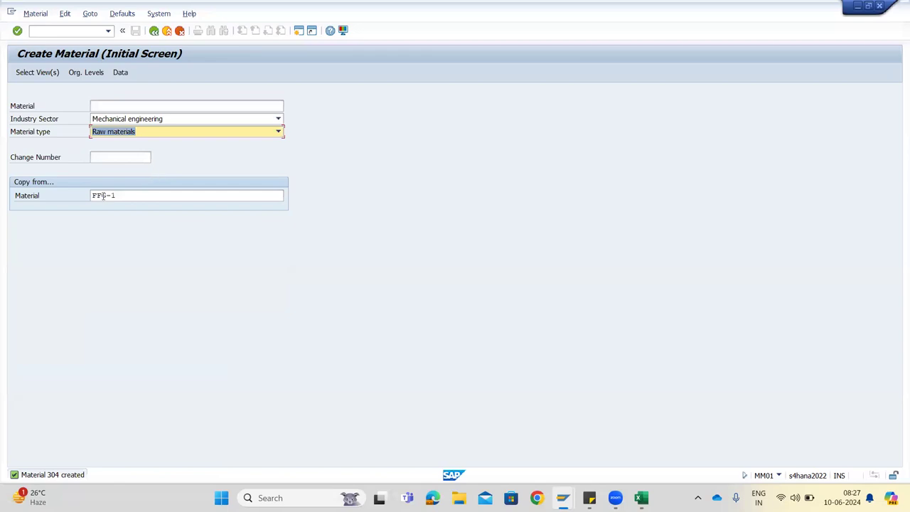
- Enter FRW-1 as the material number for the raw material and proceed to the view selection
{"action": "left_click", "coordinate": [158, 108]}
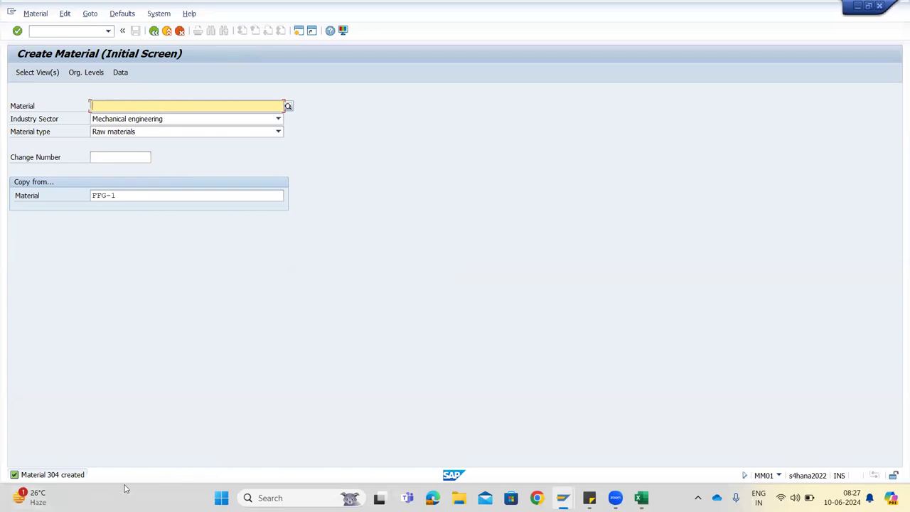
{"action": "key", "text": "Return"}
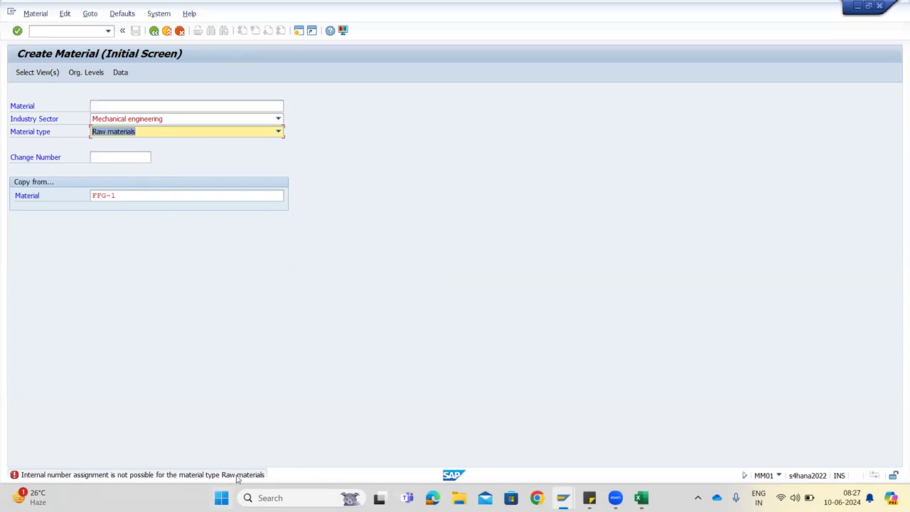
{"action": "left_click", "coordinate": [225, 105]}
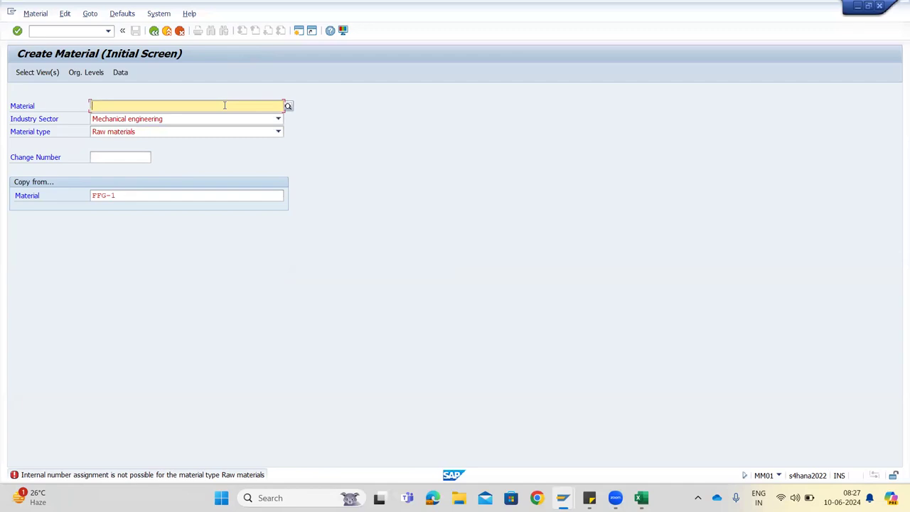
{"action": "type", "text": "FR"}
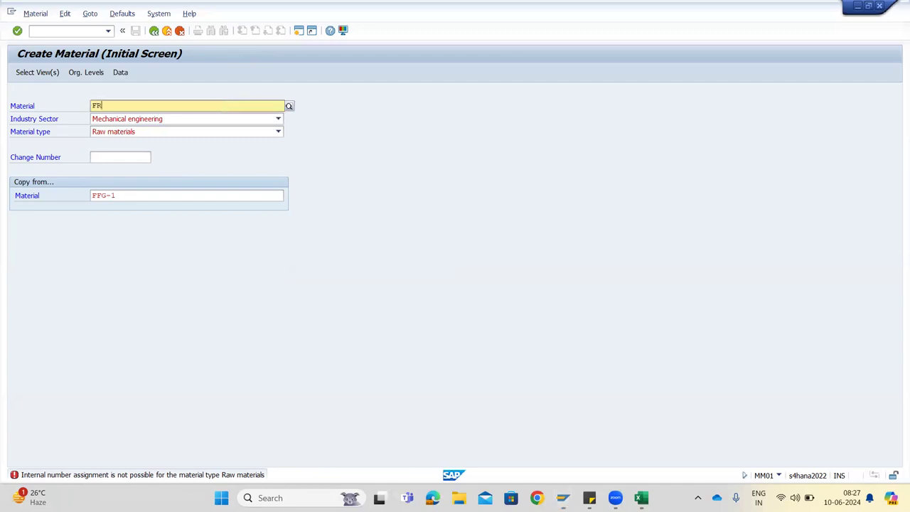
{"action": "type", "text": "W-1"}
{"action": "key", "text": "Return"}
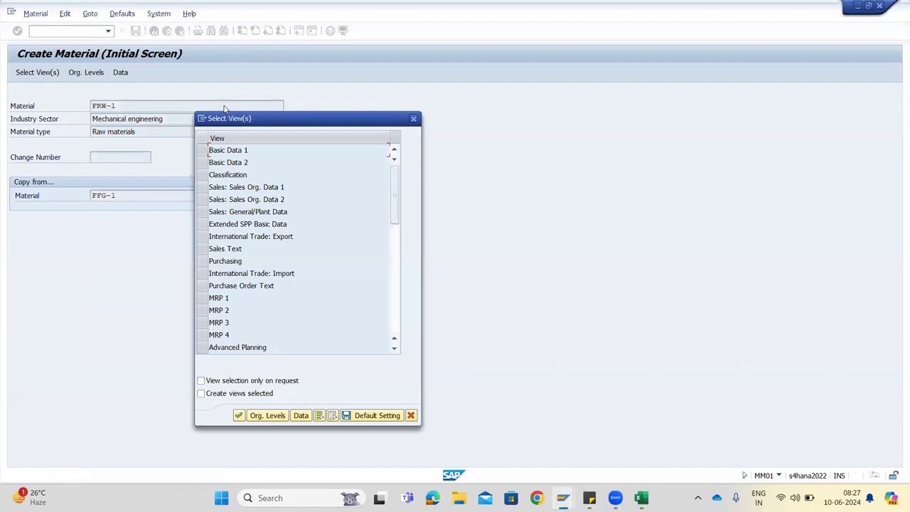
- Select the Basic Data 1, Basic Data 2, Purchasing and MRP 1 to MRP 4 views for FRW-1
{"action": "left_click", "coordinate": [202, 150]}
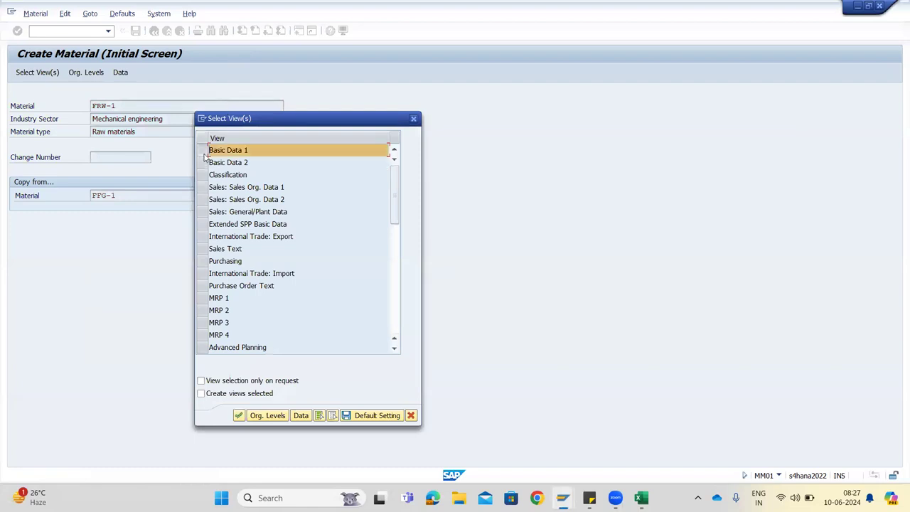
{"action": "left_click", "coordinate": [206, 163]}
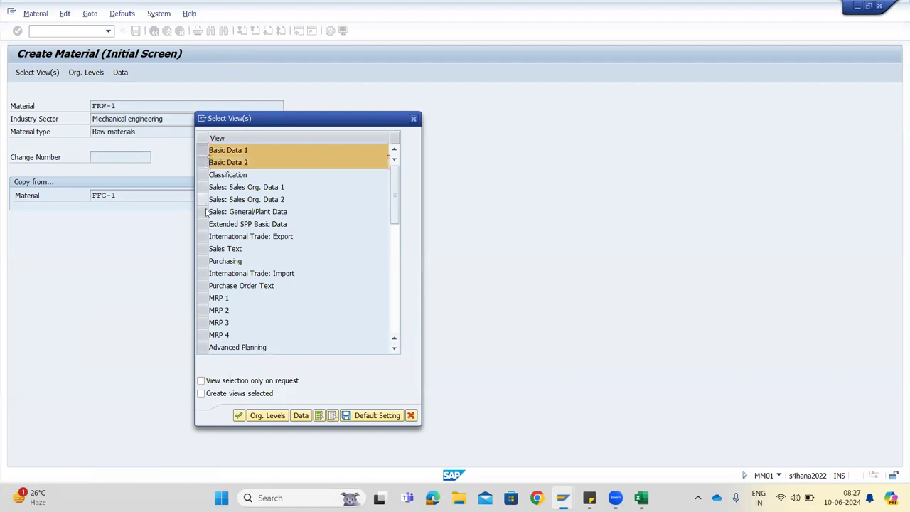
{"action": "left_click", "coordinate": [204, 299]}
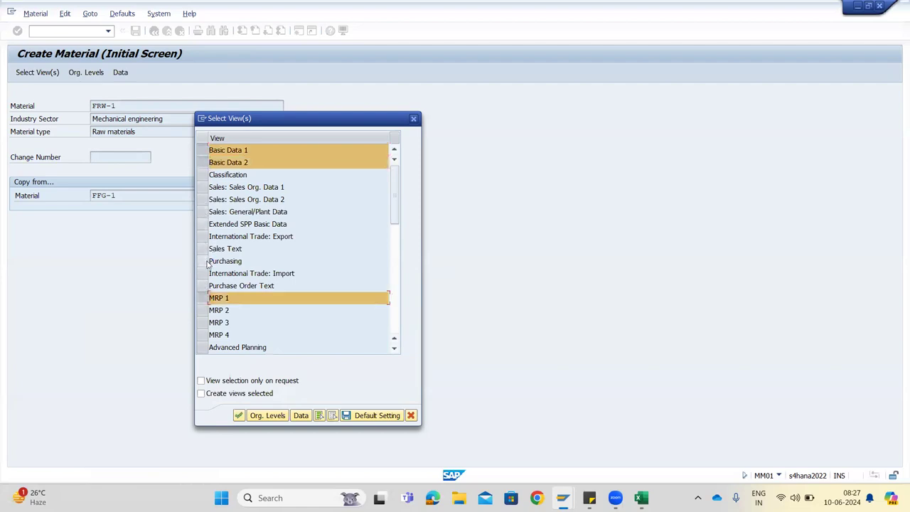
{"action": "left_click", "coordinate": [204, 262]}
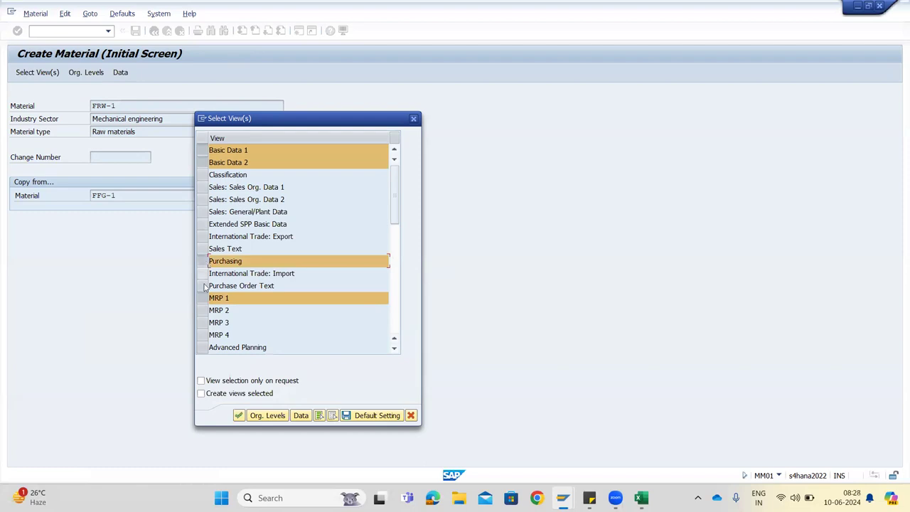
{"action": "left_click", "coordinate": [205, 311]}
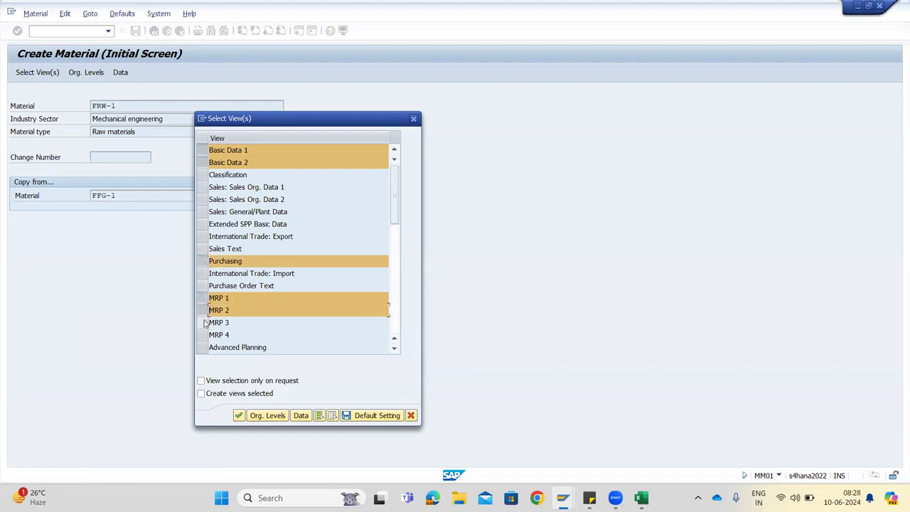
{"action": "left_click", "coordinate": [205, 324]}
{"action": "left_click", "coordinate": [205, 335]}
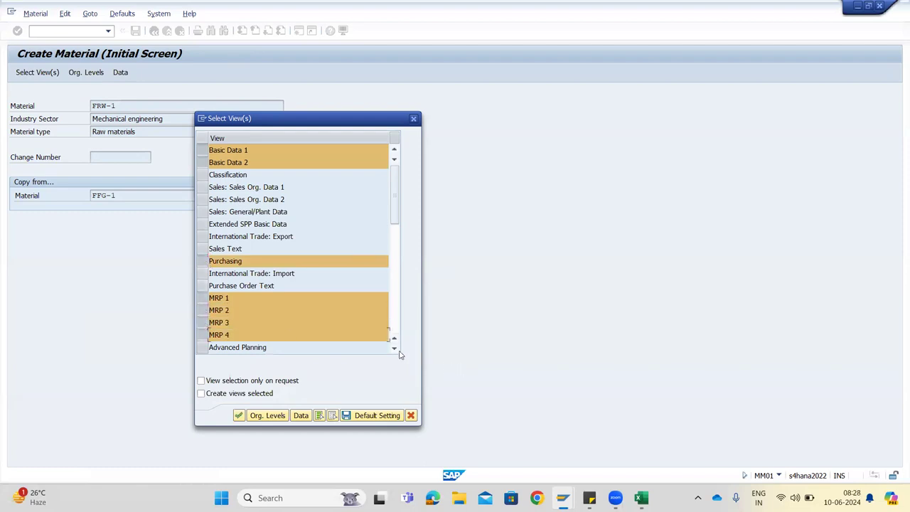
- Add the General Plant Data / Storage 1 and 2, Accounting 1 and 2, and Costing 1 and 2 views, and confirm the view selection
{"action": "scroll", "coordinate": [397, 351], "scroll_direction": "down", "scroll_amount": 4}
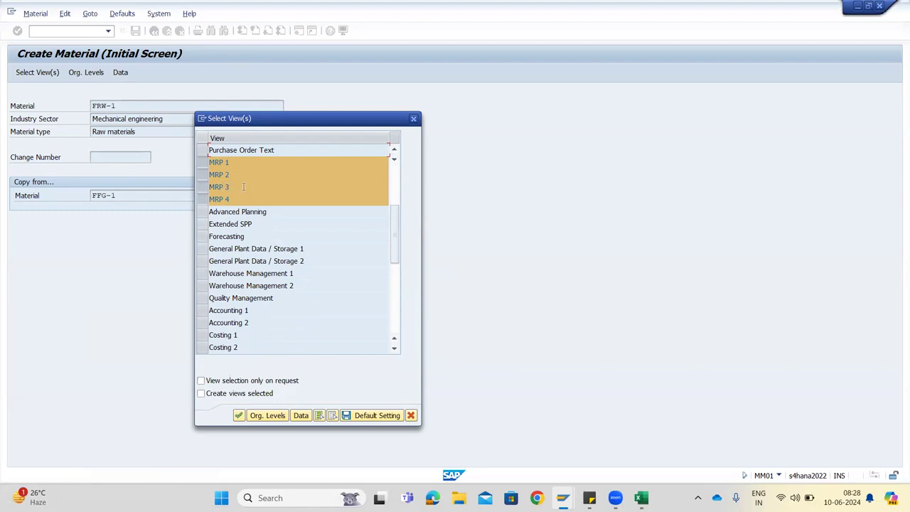
{"action": "left_click", "coordinate": [203, 249]}
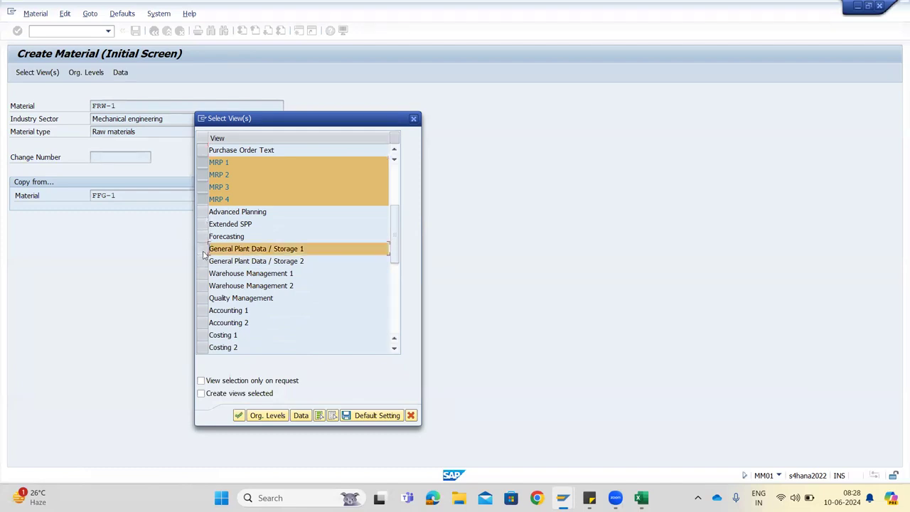
{"action": "left_click", "coordinate": [203, 261]}
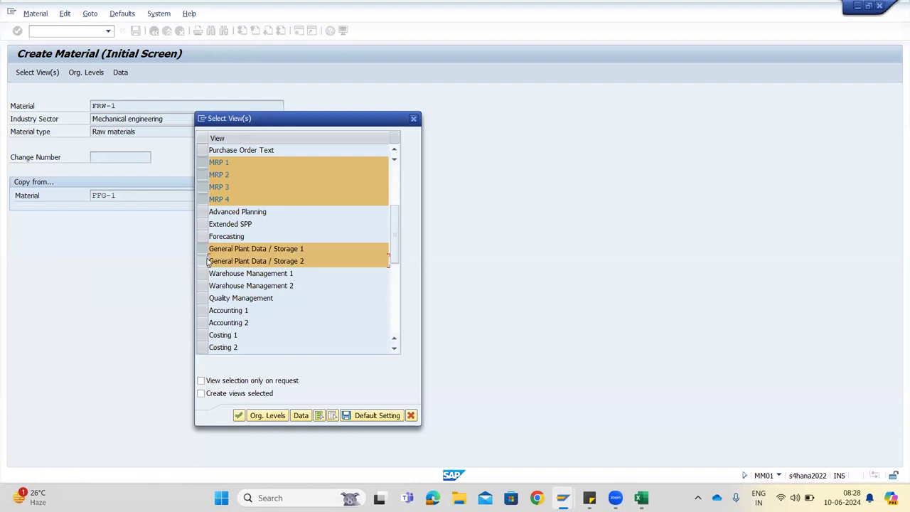
{"action": "left_click", "coordinate": [203, 311]}
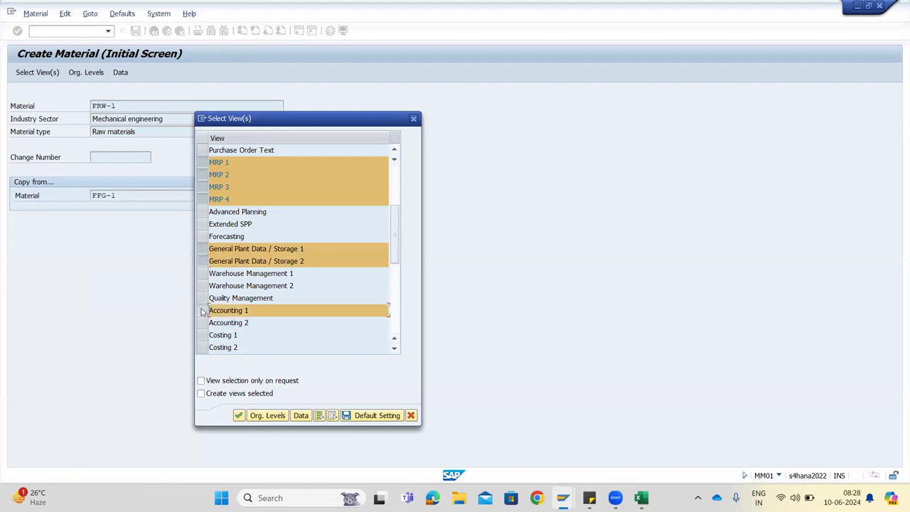
{"action": "left_click", "coordinate": [203, 323]}
{"action": "left_click", "coordinate": [204, 335]}
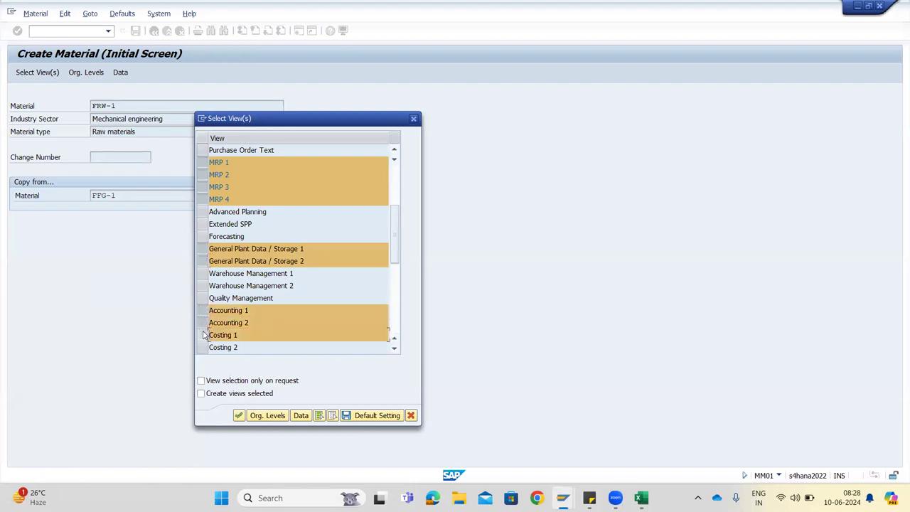
{"action": "left_click", "coordinate": [204, 347]}
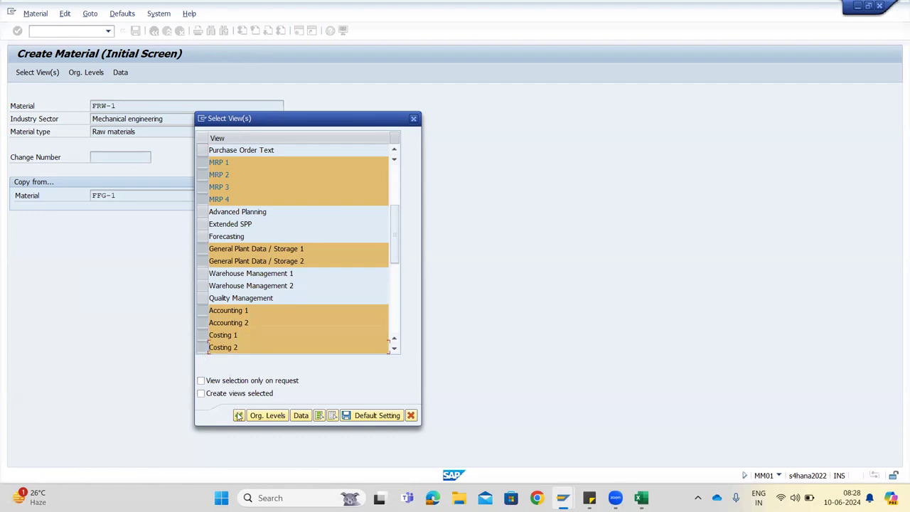
{"action": "left_click", "coordinate": [239, 415]}
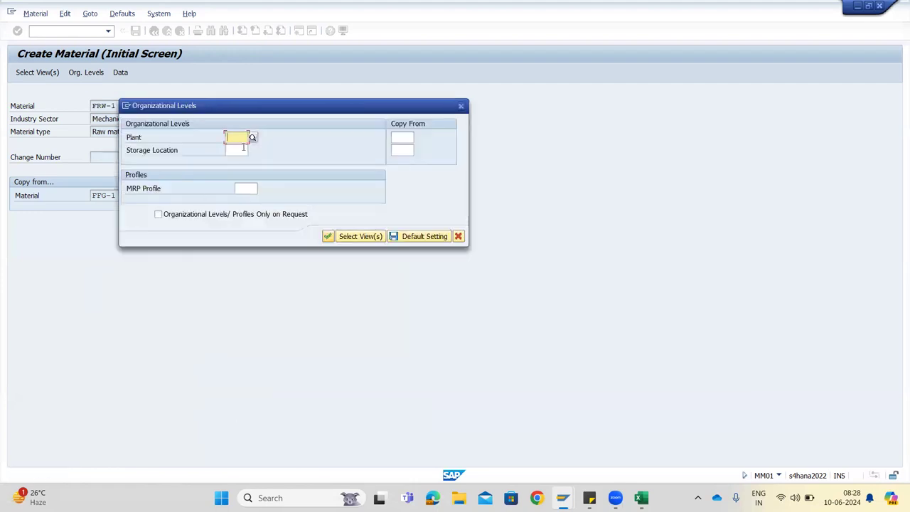
- Set the plant to 1710 and the storage location to 171A in the organizational levels
{"action": "left_click", "coordinate": [252, 138]}
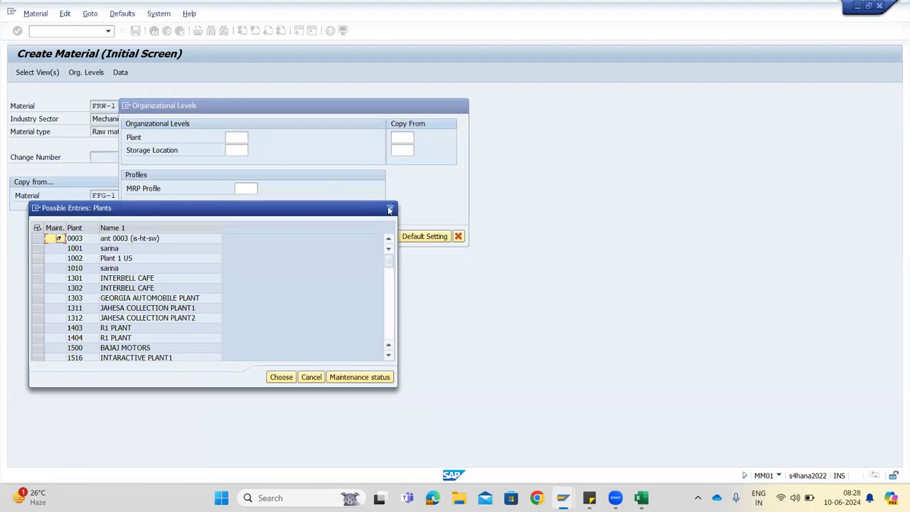
{"action": "left_click", "coordinate": [389, 210]}
{"action": "left_click", "coordinate": [237, 137]}
{"action": "left_click", "coordinate": [242, 148]}
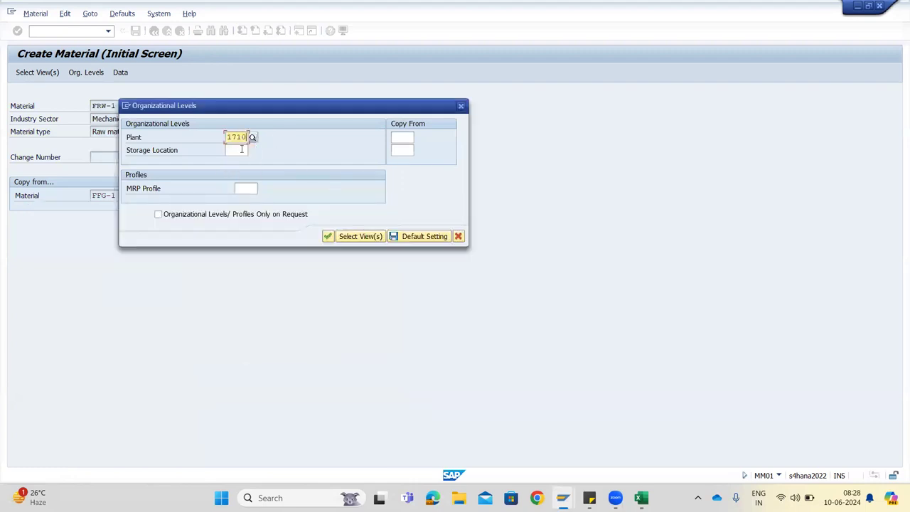
{"action": "left_click", "coordinate": [242, 150]}
{"action": "left_click", "coordinate": [240, 161]}
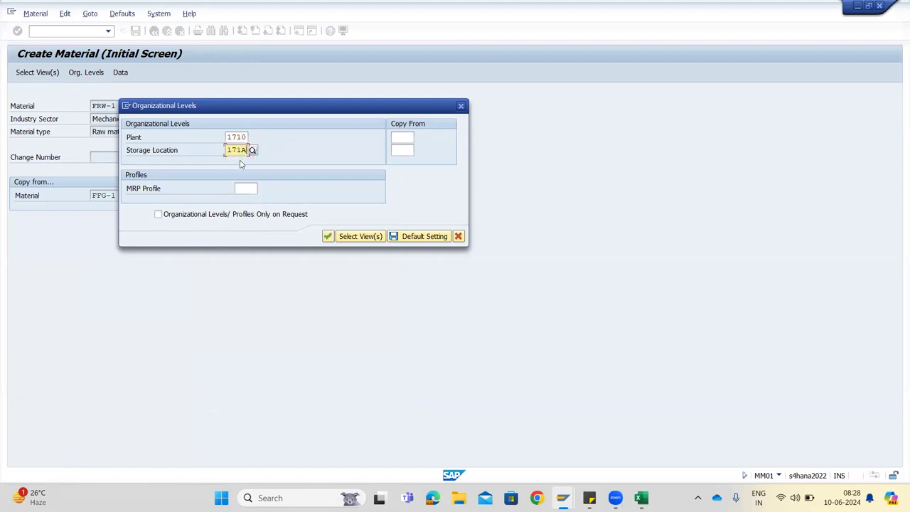
- Set the copy-from plant to 1710 and copy-from storage location to 171A for FRW-1, and confirm the organizational levels
{"action": "left_click", "coordinate": [405, 138]}
{"action": "left_click", "coordinate": [402, 148]}
{"action": "left_click", "coordinate": [403, 147]}
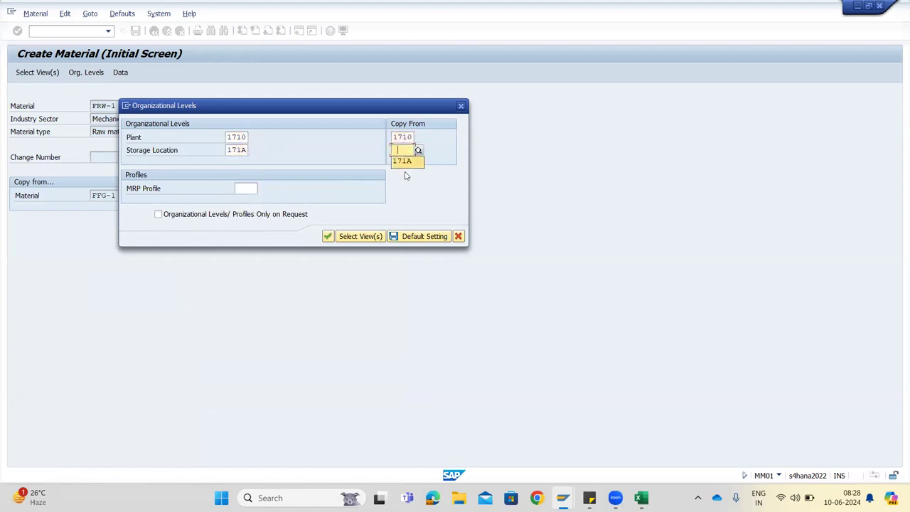
{"action": "left_click", "coordinate": [405, 160]}
{"action": "key", "text": "Return"}
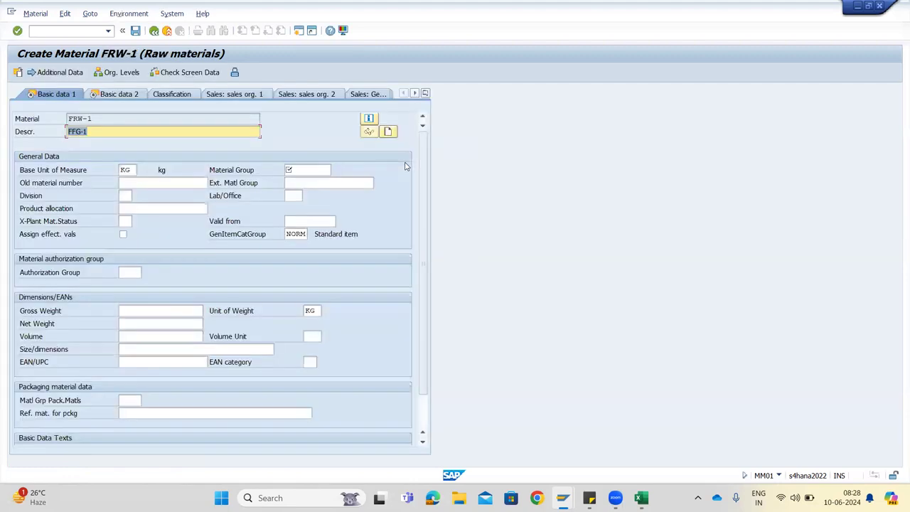
- Change the material description to Raw-1 and assign material group 01 in Basic data 1
{"action": "type", "text": "Raw-1"}
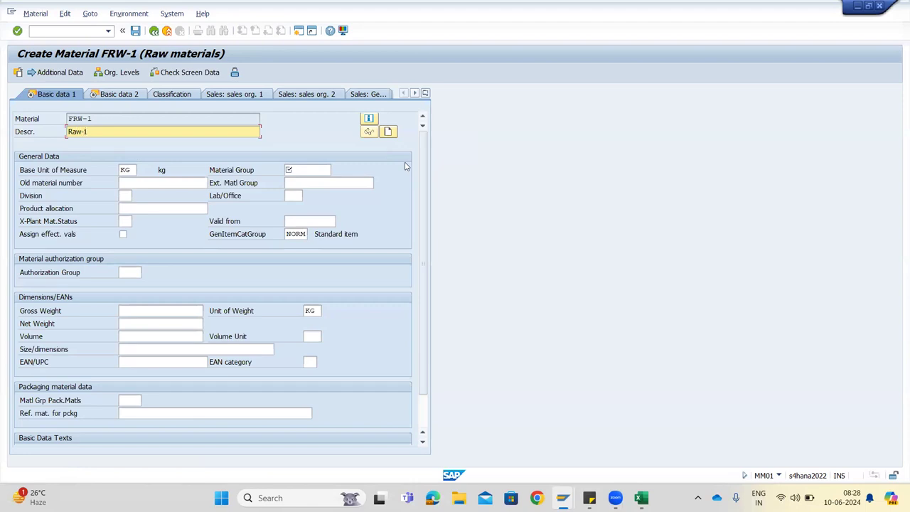
{"action": "left_click", "coordinate": [320, 170]}
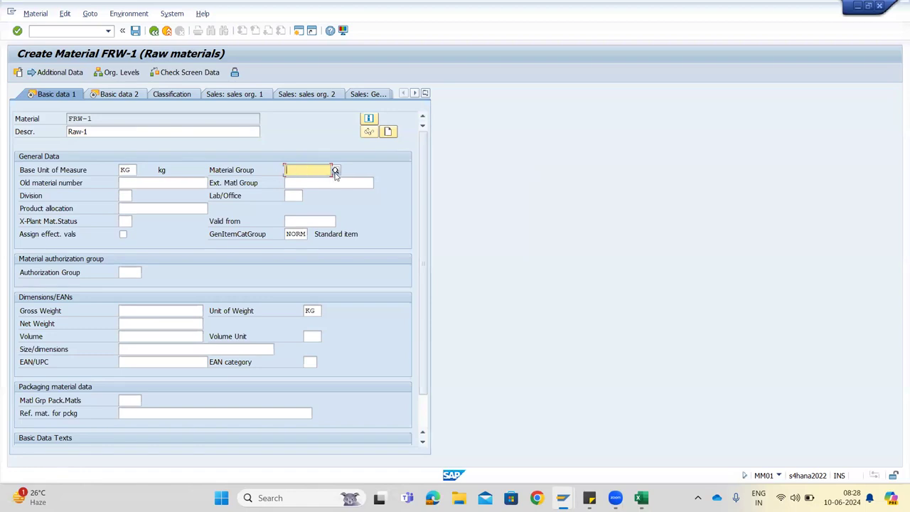
{"action": "left_click", "coordinate": [335, 171]}
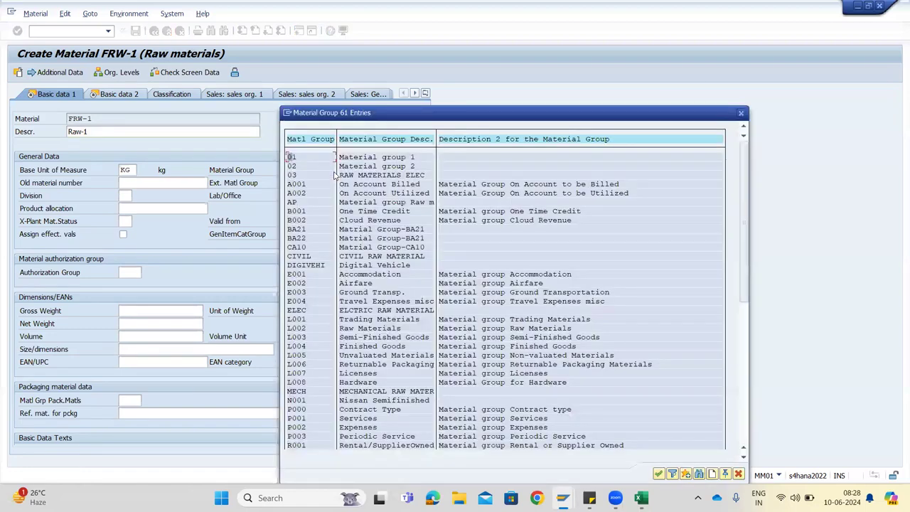
{"action": "double_click", "coordinate": [291, 158]}
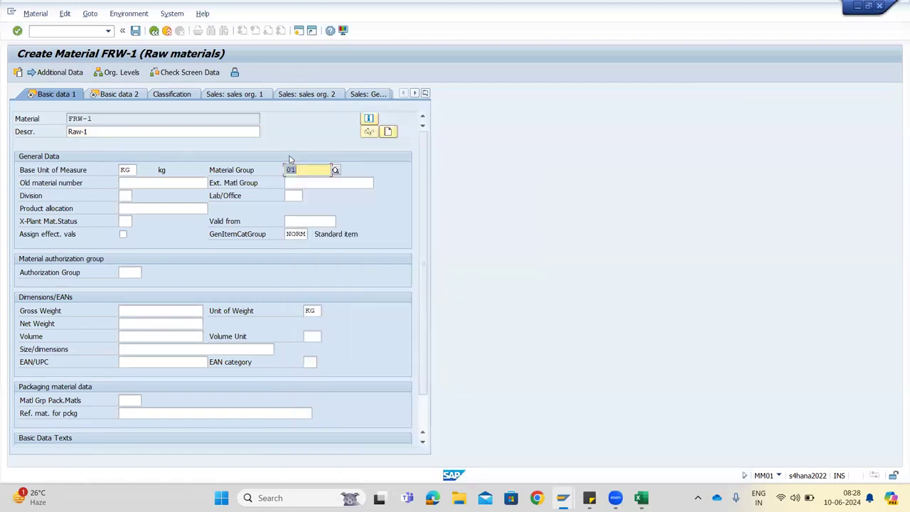
- Accept the data in the basic data, Purchasing and MRP 1 views of FRW-1, advancing to the MRP 2 view
{"action": "key", "text": "Return"}
{"action": "key", "text": "Return"}
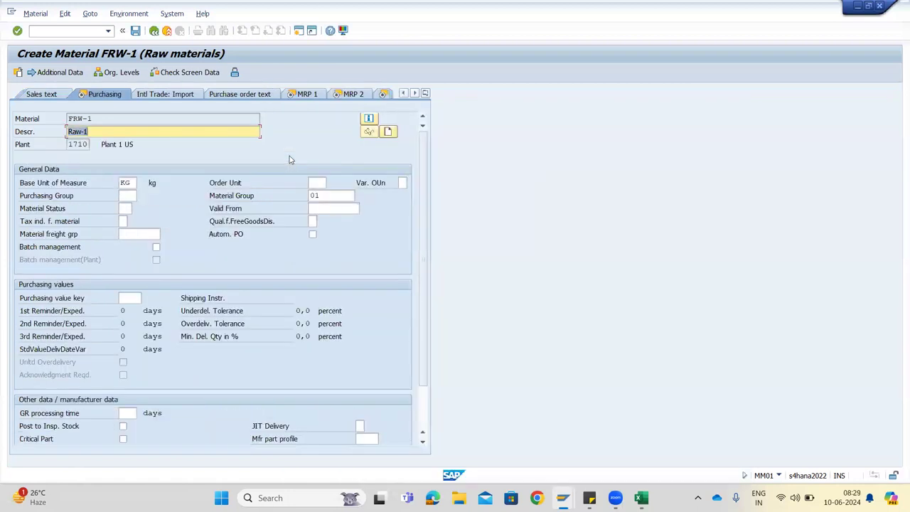
{"action": "key", "text": "Return"}
{"action": "key", "text": "Return"}
{"action": "key", "text": "Return"}
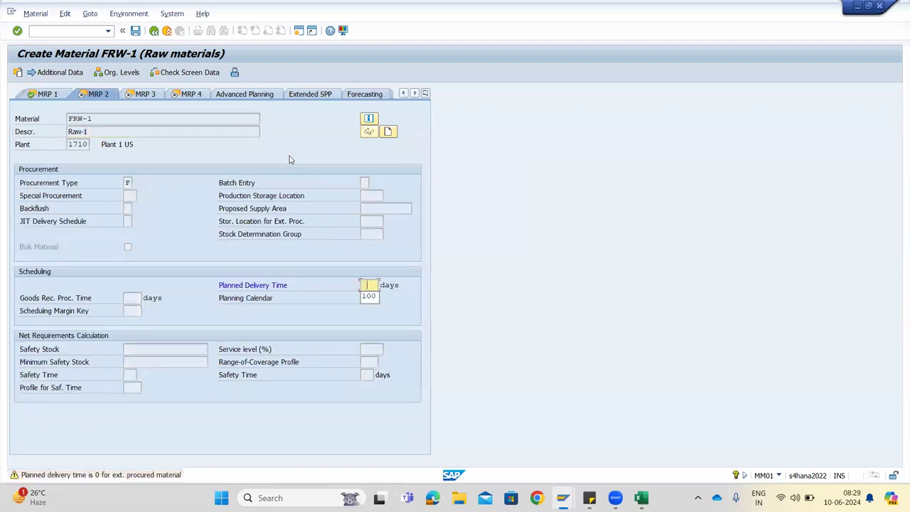
- Accept the MRP 2, MRP 3, MRP 4 and plant data/storage views of FRW-1, advancing to the Accounting 1 view
{"action": "key", "text": "Return"}
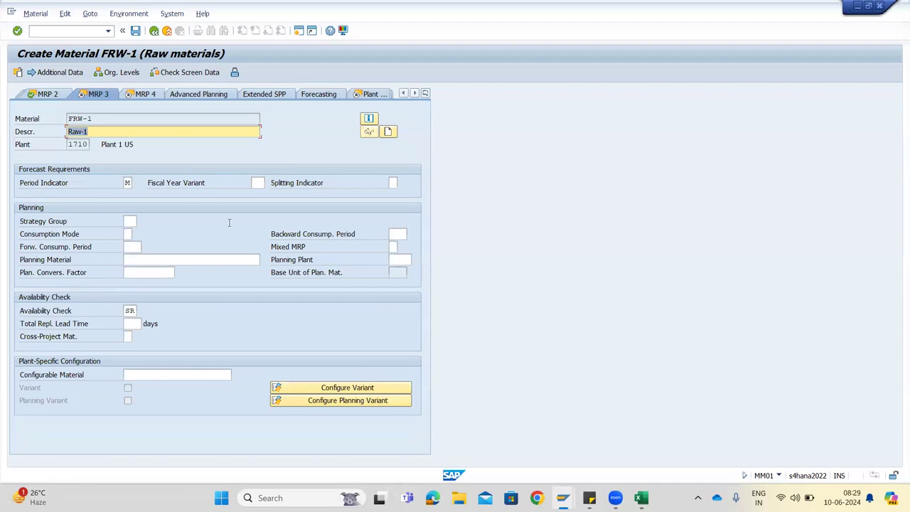
{"action": "left_click", "coordinate": [135, 221]}
{"action": "key", "text": "Return"}
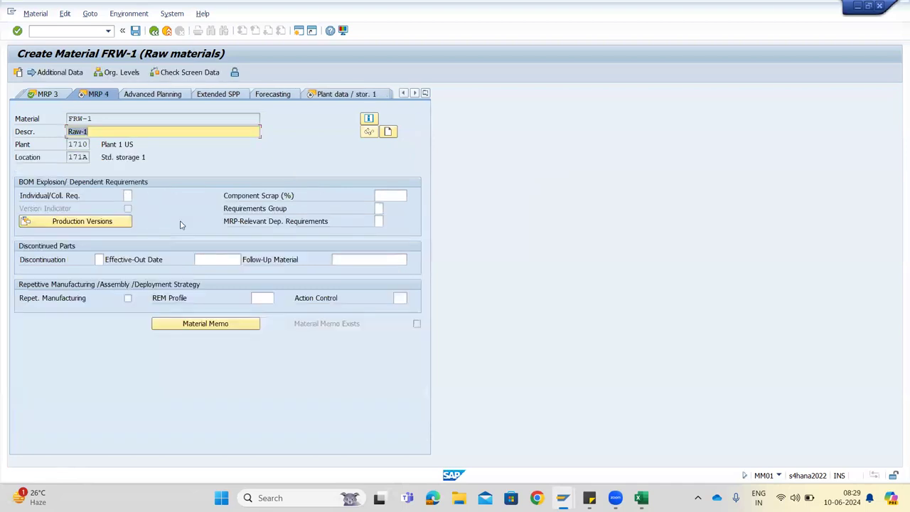
{"action": "key", "text": "Return"}
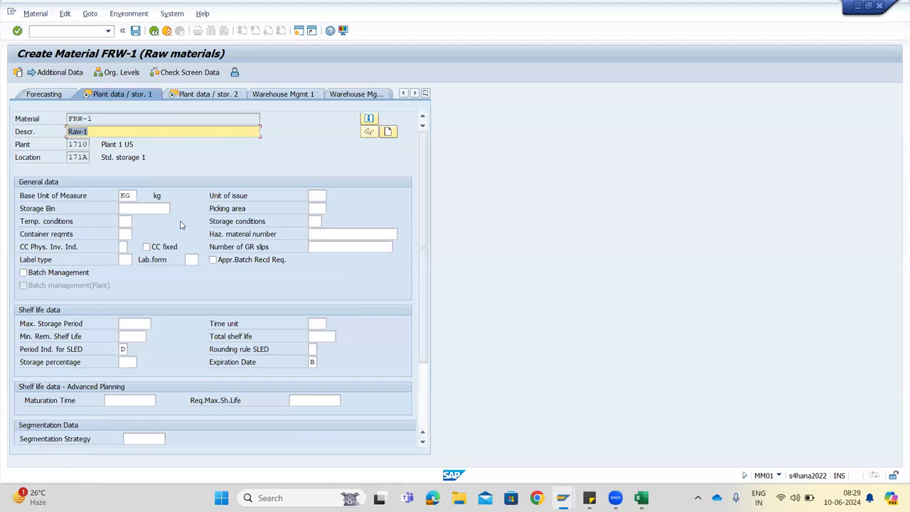
{"action": "key", "text": "Return"}
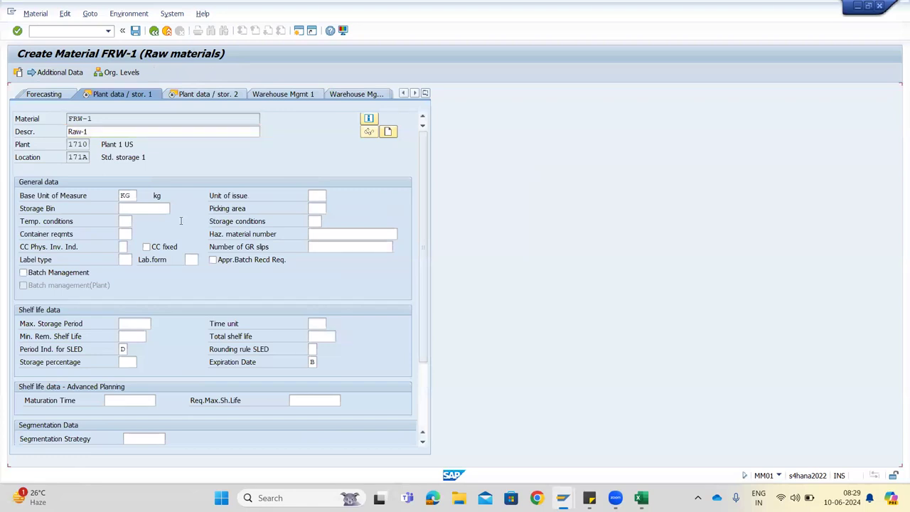
{"action": "key", "text": "Return"}
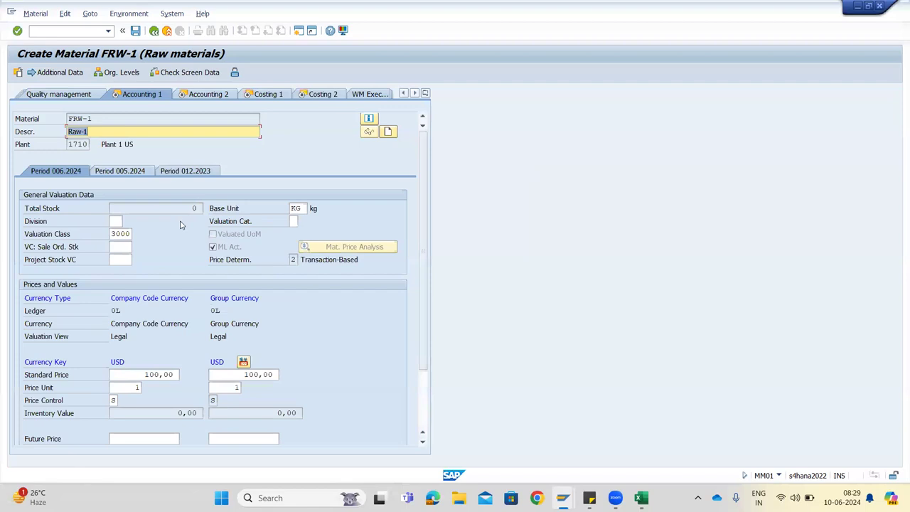
- Try price control M for the company code currency in Accounting 1, and set it back to S
{"action": "left_click", "coordinate": [113, 401]}
{"action": "type", "text": "m"}
{"action": "key", "text": "Return"}
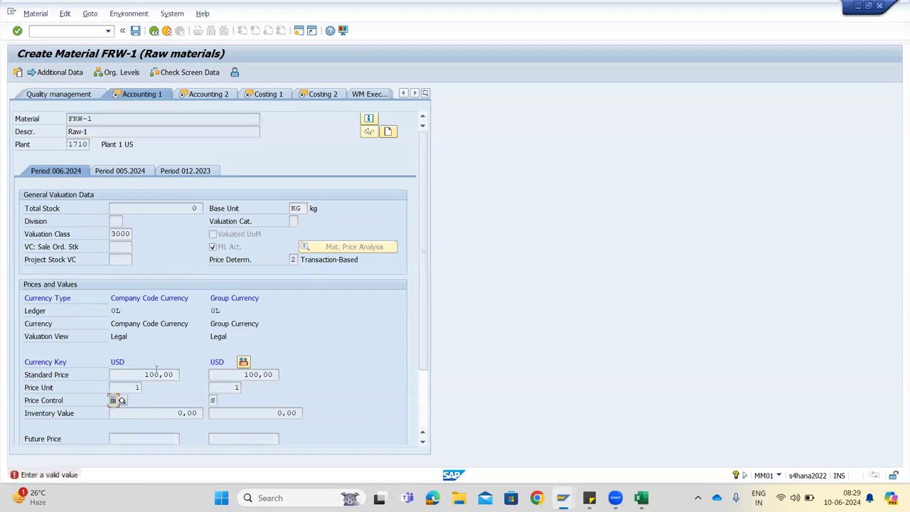
{"action": "key", "text": "BackSpace"}
{"action": "type", "text": "S"}
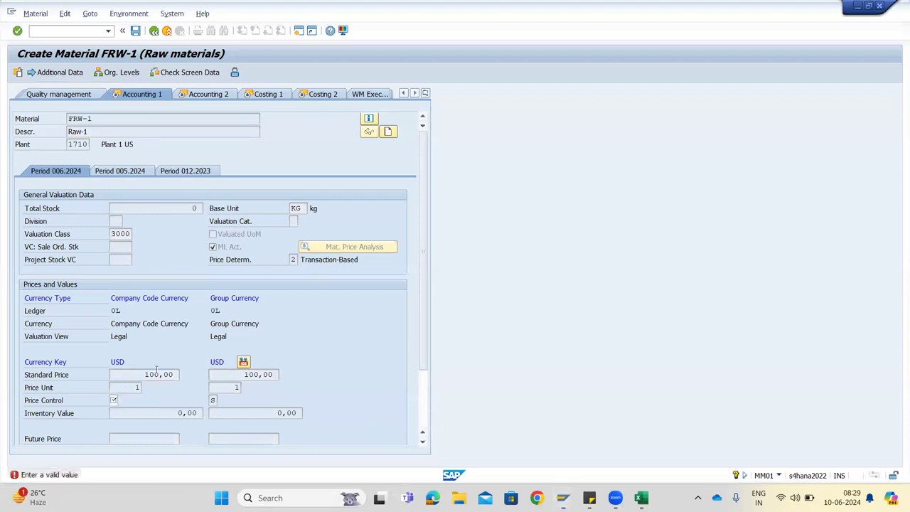
{"action": "key", "text": "Return"}
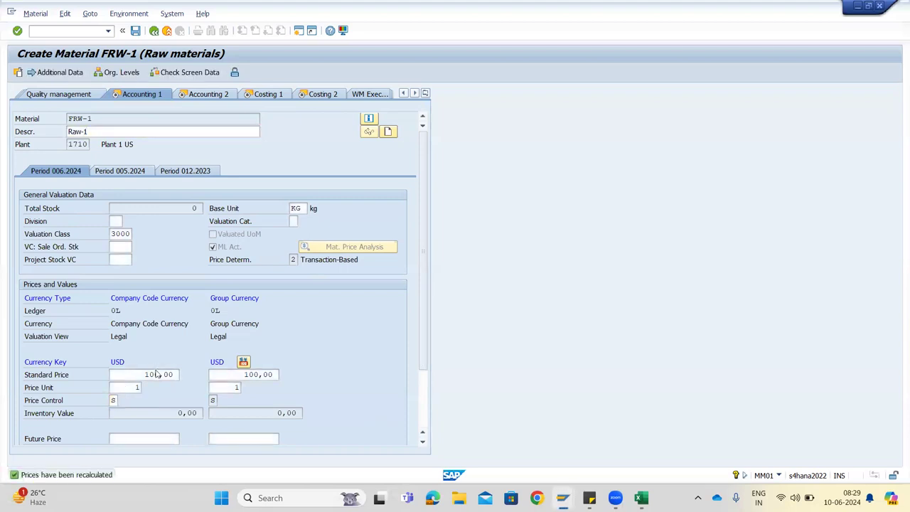
- Accept the remaining accounting and costing views and save material FRW-1
{"action": "key", "text": "Return"}
{"action": "key", "text": "Return"}
{"action": "key", "text": "Return"}
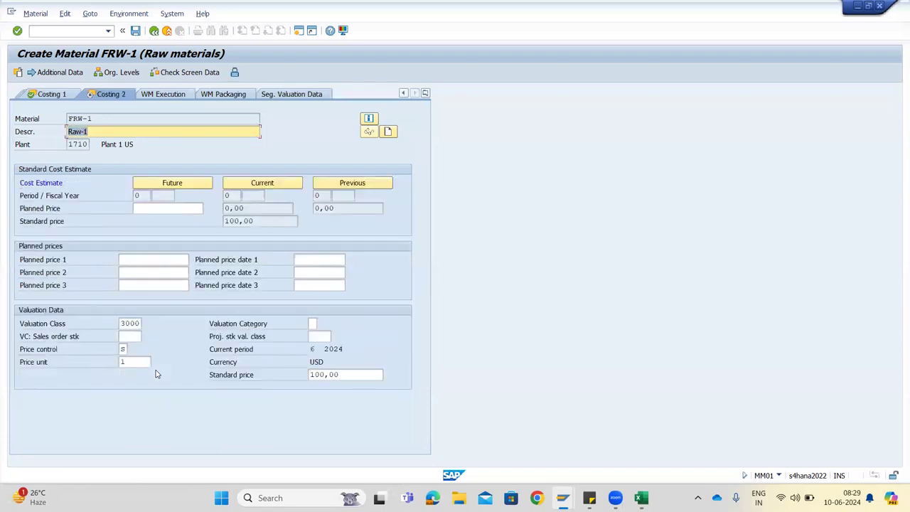
{"action": "key", "text": "Return"}
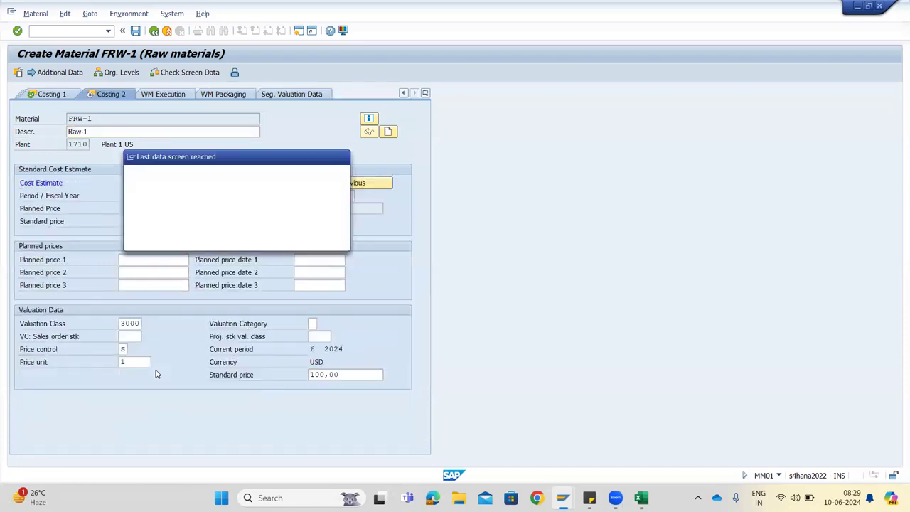
{"action": "left_click", "coordinate": [191, 239]}
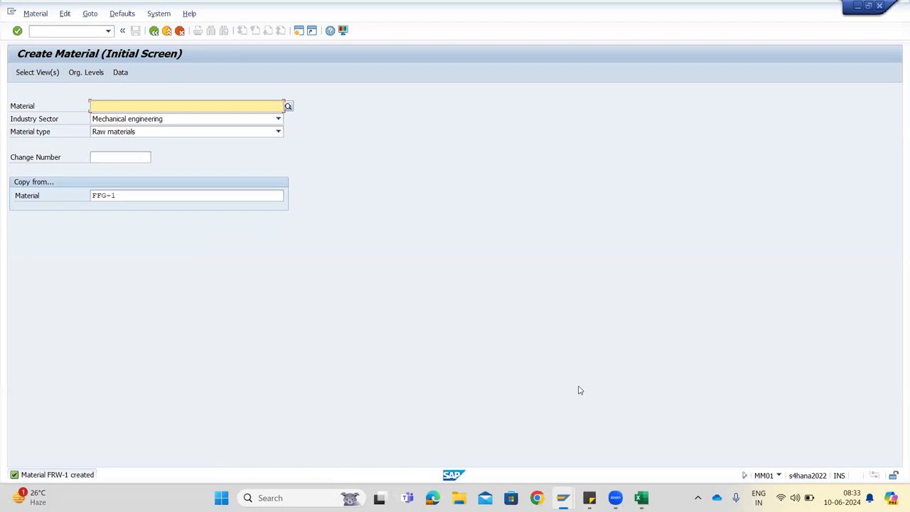
- Switch to the Excel workbook and list FFG-1, 304 and Frw-1 in cells K21 to K23 of Sheet3
{"action": "left_click", "coordinate": [642, 498]}
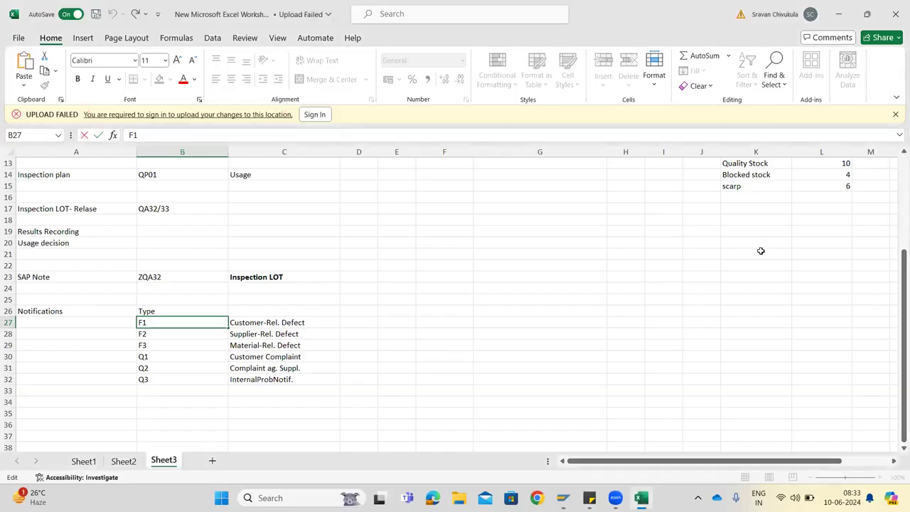
{"action": "left_click", "coordinate": [760, 252]}
{"action": "type", "text": "FFG-1"}
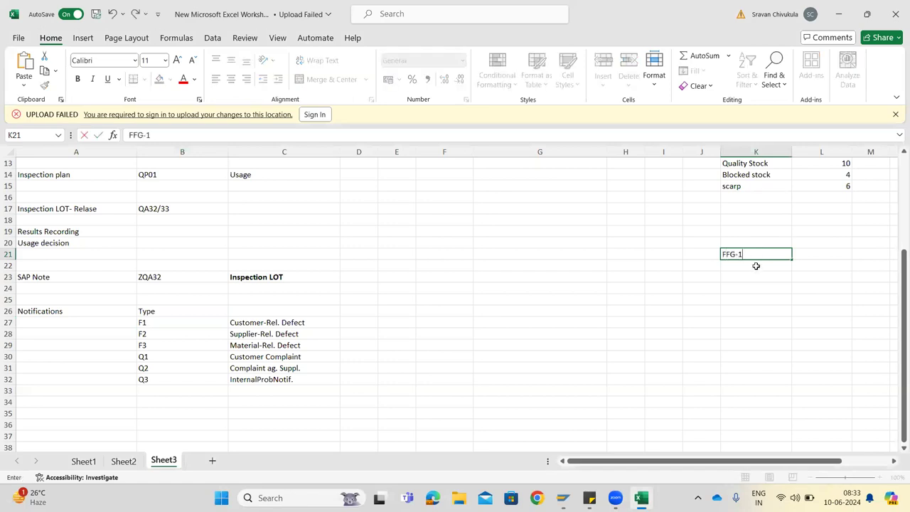
{"action": "left_click", "coordinate": [757, 264]}
{"action": "type", "text": "304"}
{"action": "key", "text": "Return"}
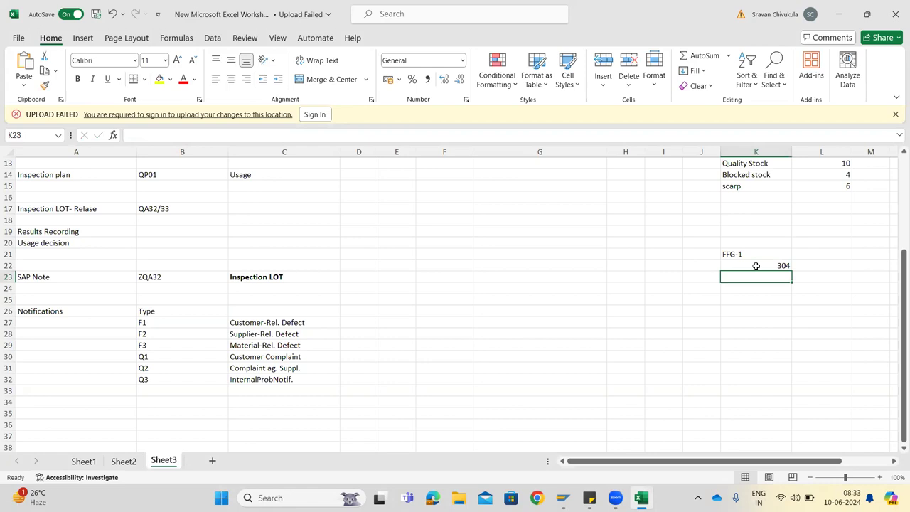
{"action": "type", "text": "Frw-1"}
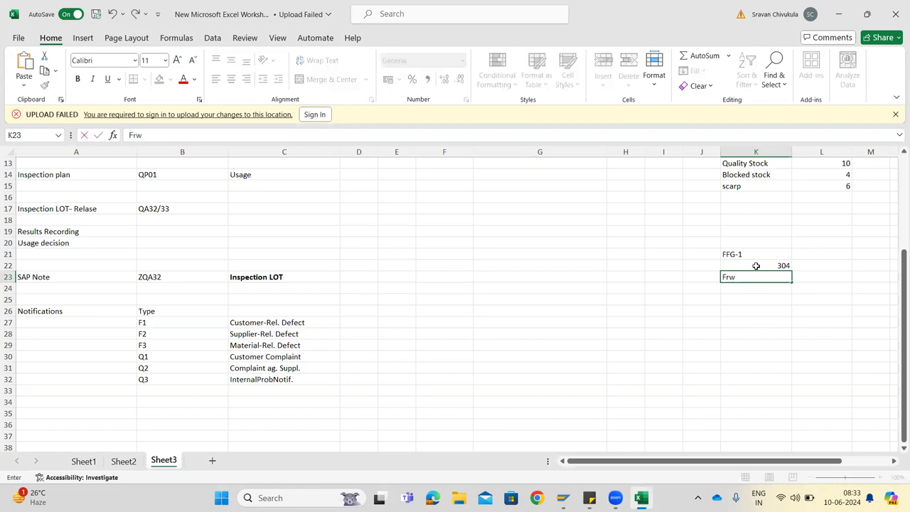
{"action": "left_click", "coordinate": [756, 338]}
- Center the entries in cells K21 to K23 horizontally
{"action": "left_click_drag", "start_coordinate": [752, 254], "coordinate": [753, 276]}
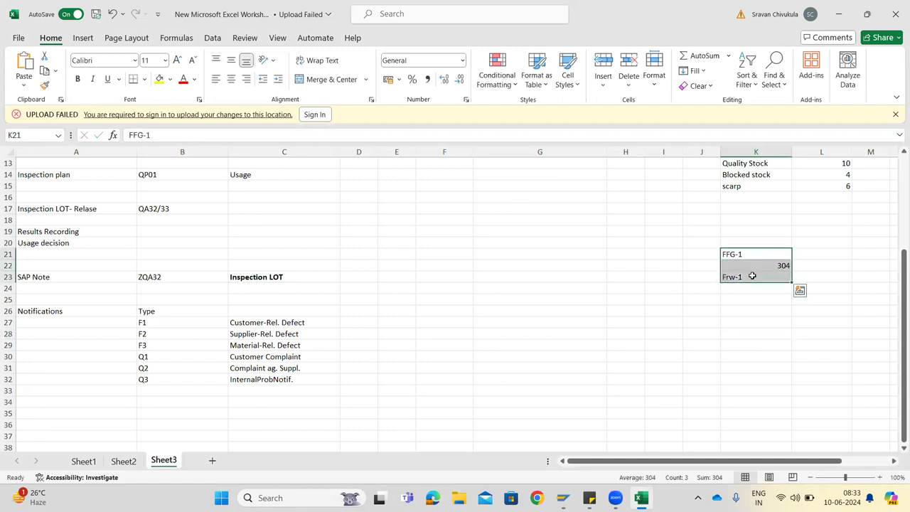
{"action": "left_click", "coordinate": [232, 82]}
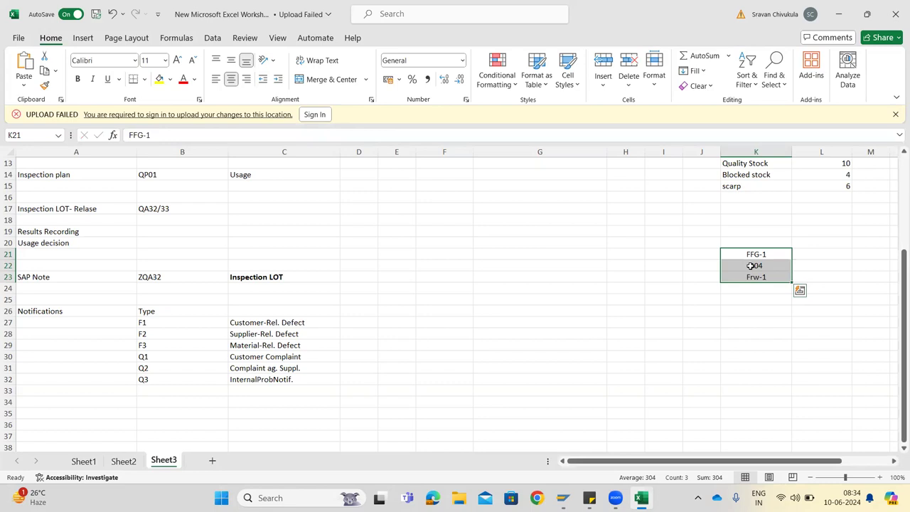
{"action": "key", "text": "Return"}
{"action": "left_click", "coordinate": [751, 266]}
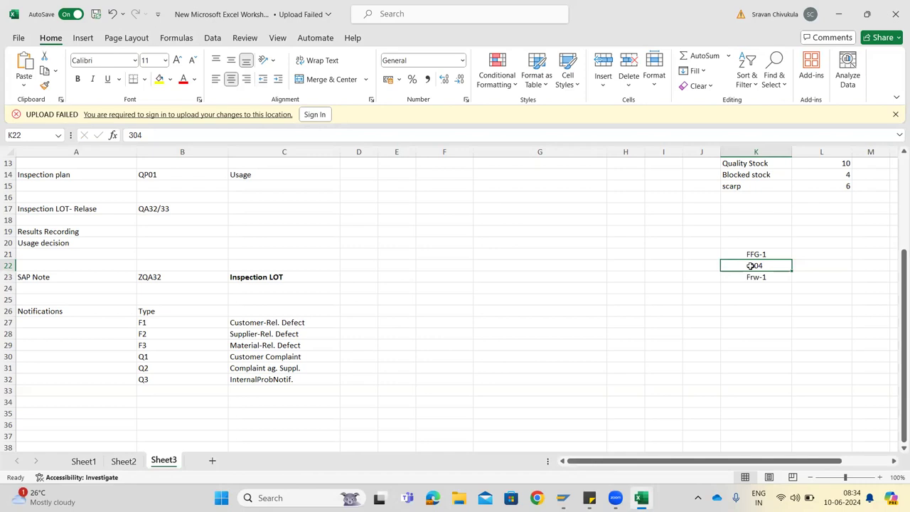
- Enter QE51N/QE beside Results Recording in cell B19
{"action": "left_click", "coordinate": [175, 233]}
{"action": "type", "text": "QE51"}
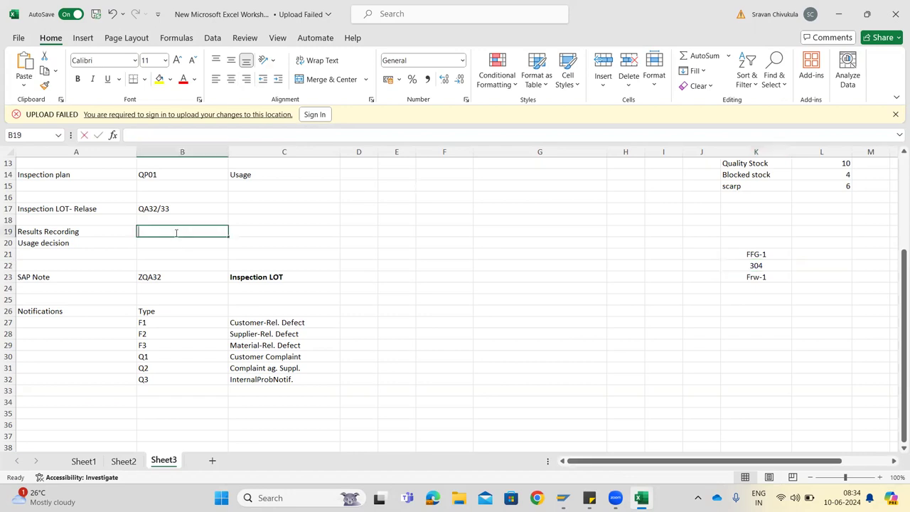
{"action": "type", "text": "N/QE"}
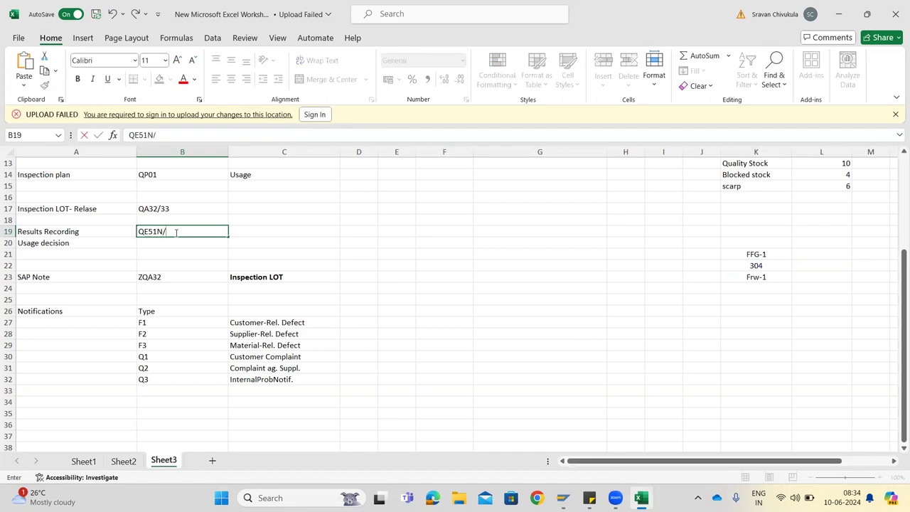
{"action": "key", "text": "BackSpace"}
{"action": "type", "text": "QE"}
- Switch to SAP and open the Results Recording Worklist with transaction QE51N, closing its documentation pane
{"action": "left_click", "coordinate": [565, 496]}
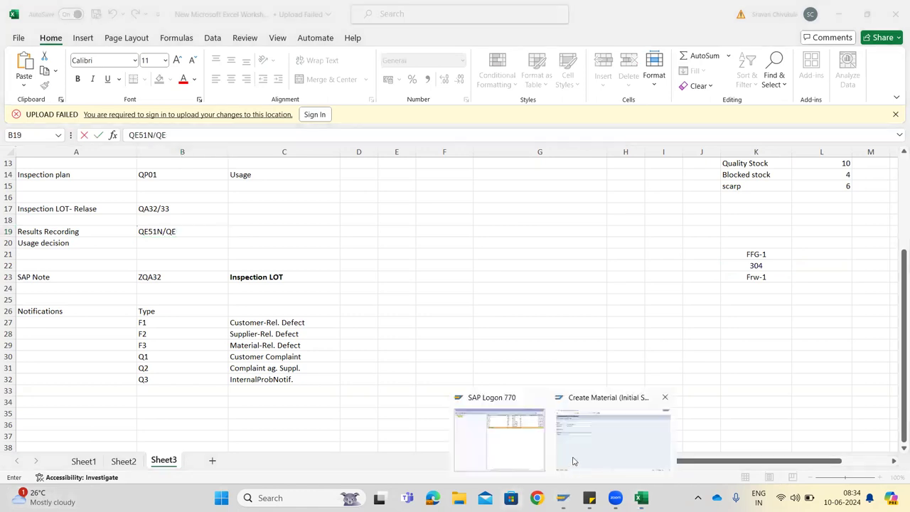
{"action": "left_click", "coordinate": [610, 426]}
{"action": "left_click", "coordinate": [55, 30]}
{"action": "type", "text": "/nqe"}
{"action": "type", "text": "01"}
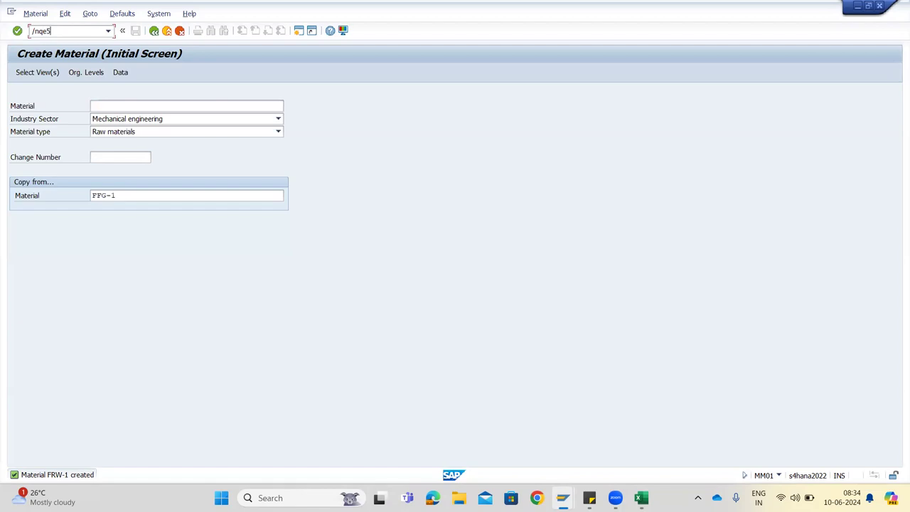
{"action": "key", "text": "Return"}
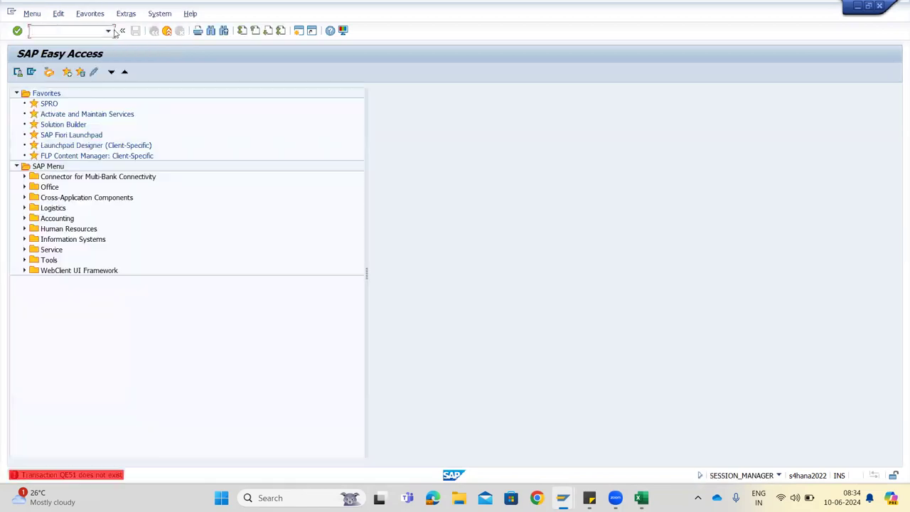
{"action": "type", "text": "/n"}
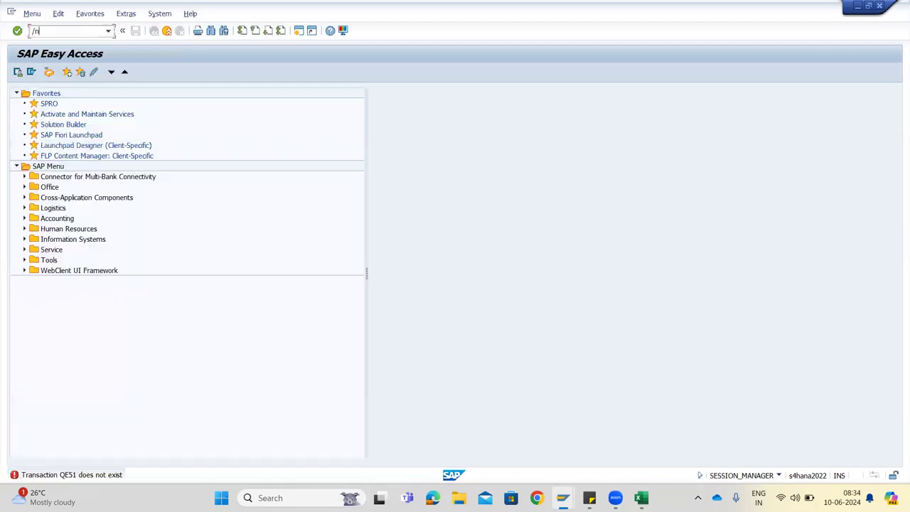
{"action": "type", "text": "qe51n"}
{"action": "key", "text": "Return"}
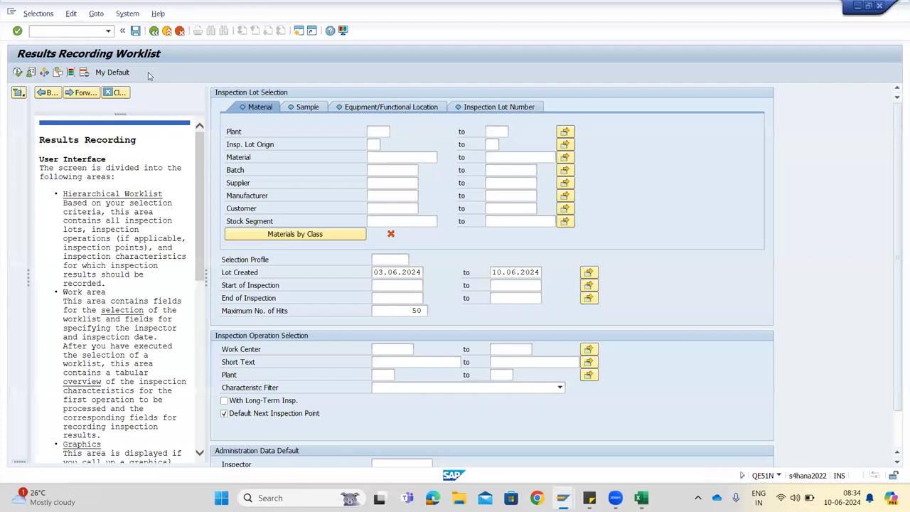
{"action": "left_click", "coordinate": [115, 93]}
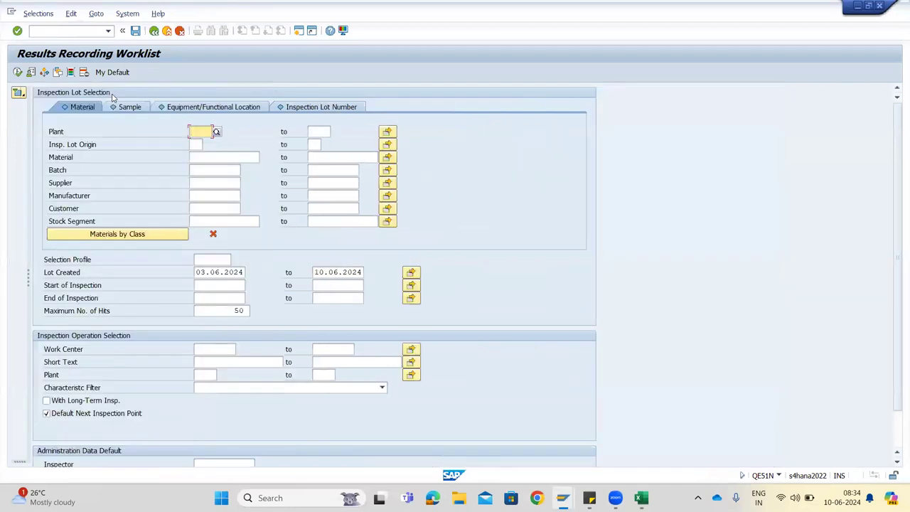
- Open the inspection lot selection with transaction QA32
{"action": "key", "text": "alt+Tab"}
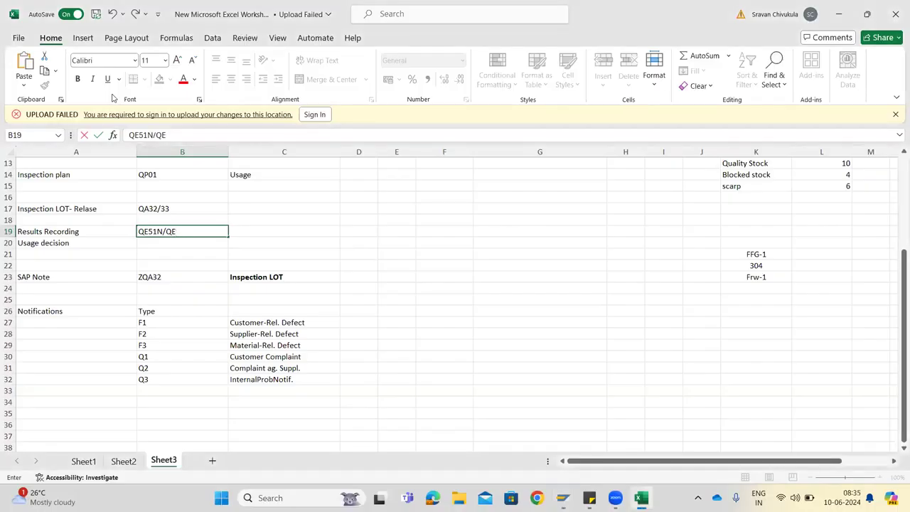
{"action": "key", "text": "alt+Tab"}
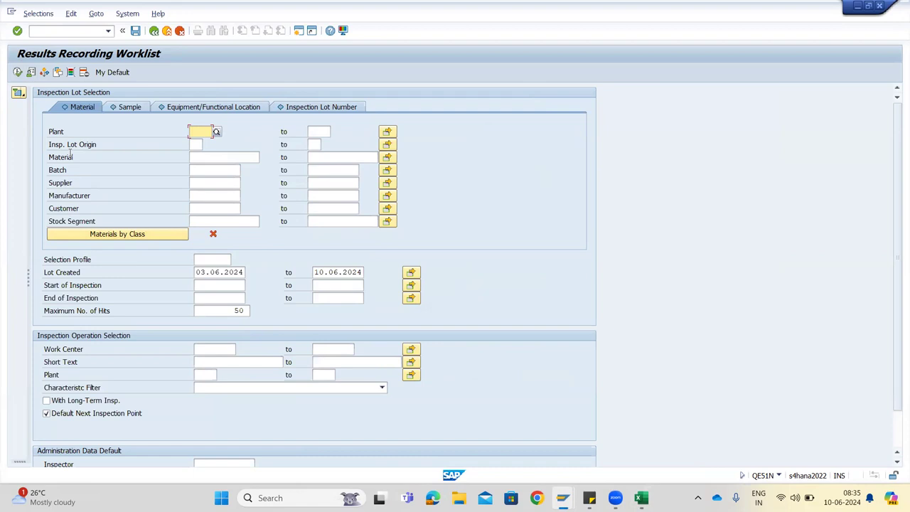
{"action": "left_click", "coordinate": [61, 32]}
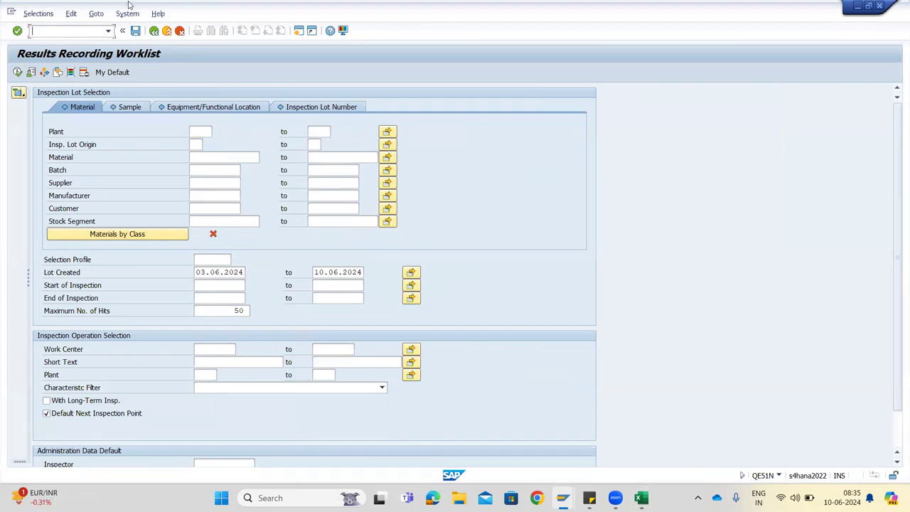
{"action": "type", "text": "/nqa32"}
{"action": "key", "text": "Return"}
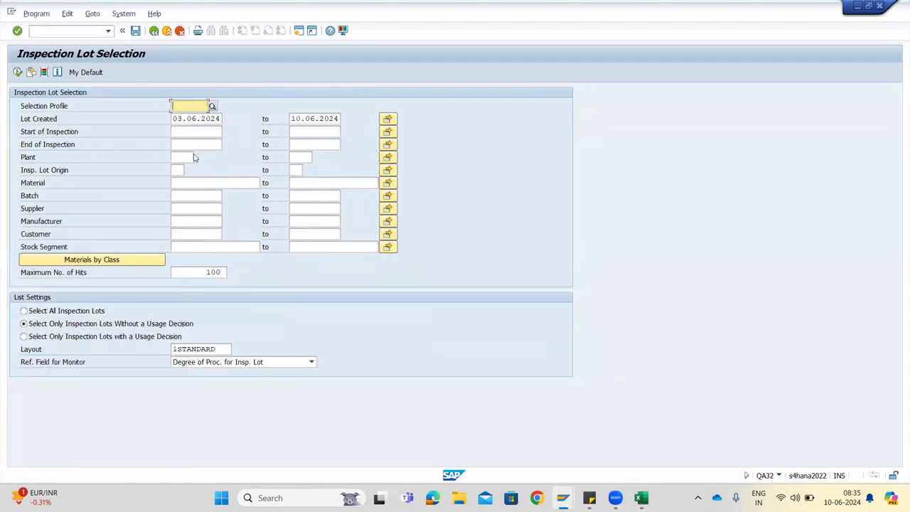
- List the inspection lots without a usage decision with both Lot Created dates cleared, and select the lot for material 94
{"action": "left_click", "coordinate": [185, 157]}
{"action": "left_click", "coordinate": [244, 164]}
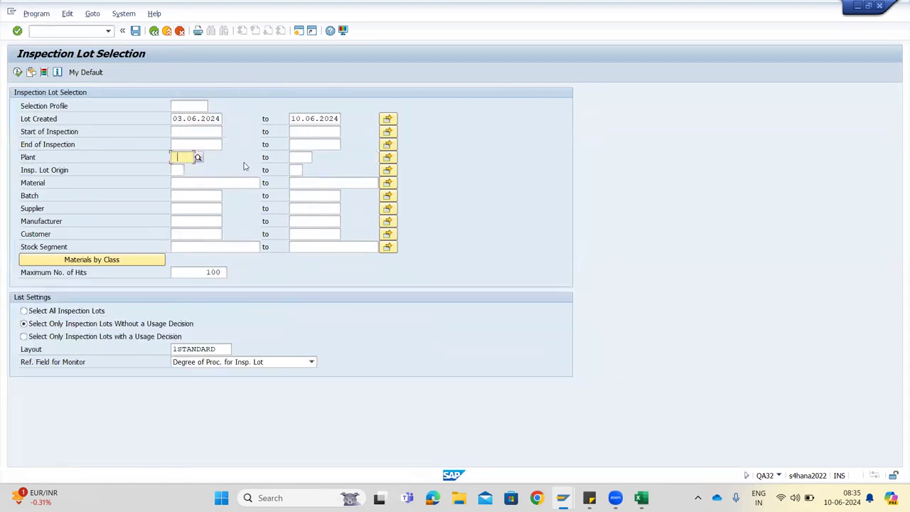
{"action": "left_click", "coordinate": [208, 118]}
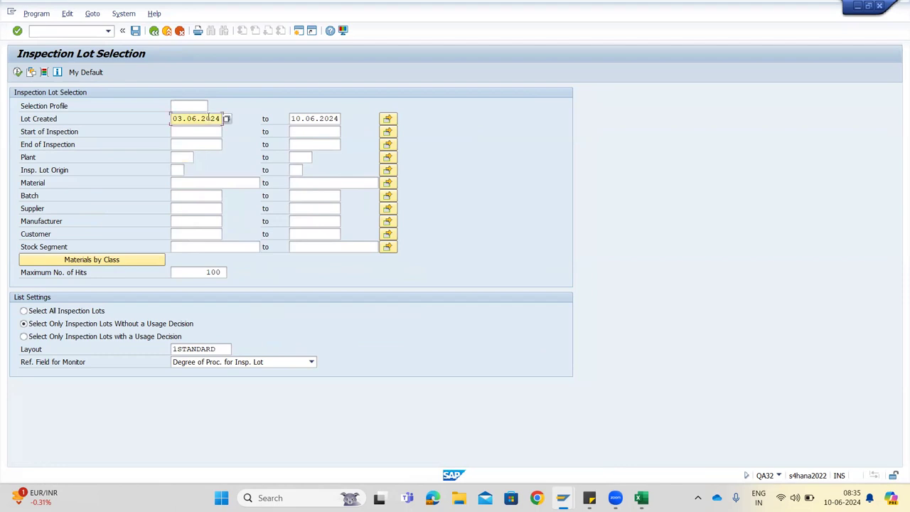
{"action": "key", "text": "ctrl+a"}
{"action": "key", "text": "Delete"}
{"action": "key", "text": "Tab"}
{"action": "key", "text": "Delete"}
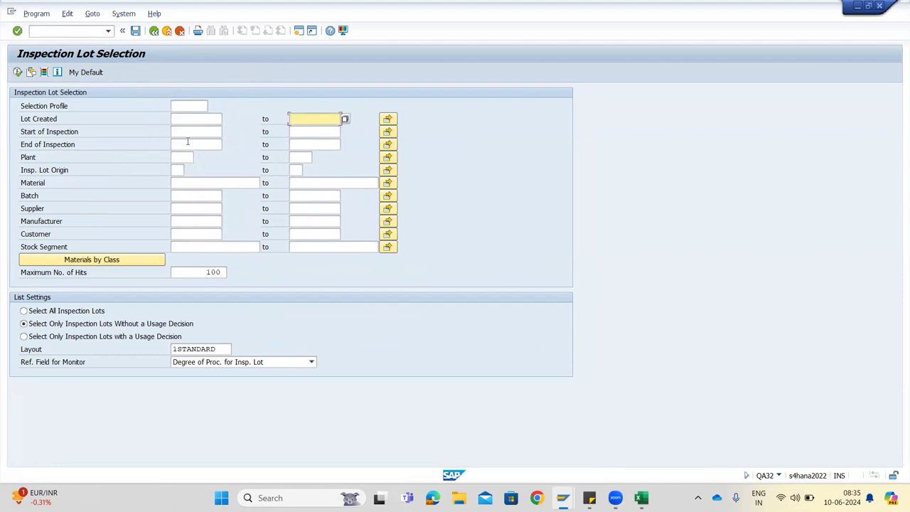
{"action": "left_click", "coordinate": [17, 72]}
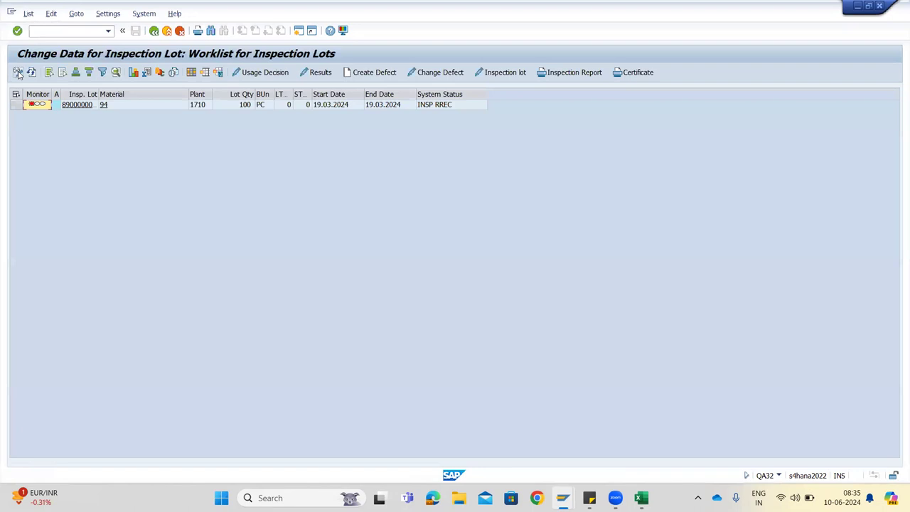
{"action": "left_click", "coordinate": [19, 105]}
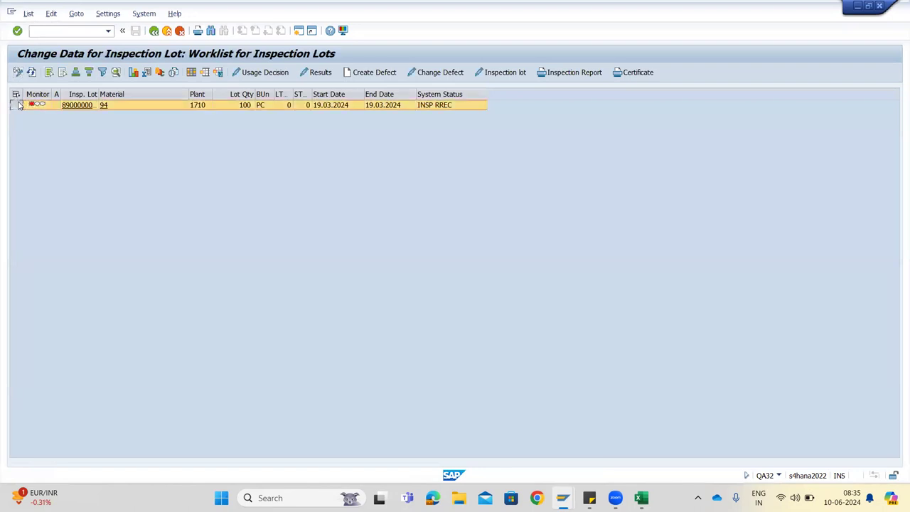
- Open the results recording for the selected material 94 lot, and open the Record Results initial screen with transaction QE01
{"action": "left_click", "coordinate": [319, 74]}
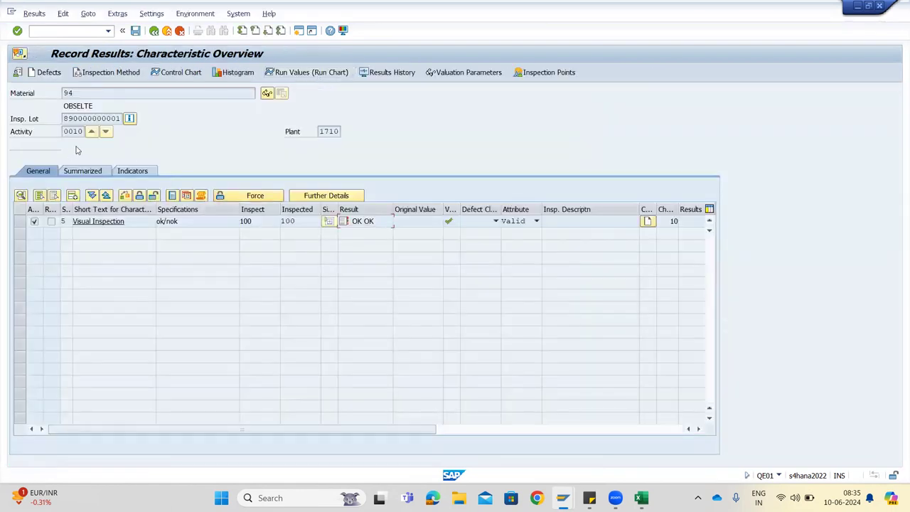
{"action": "key", "text": "alt+Tab"}
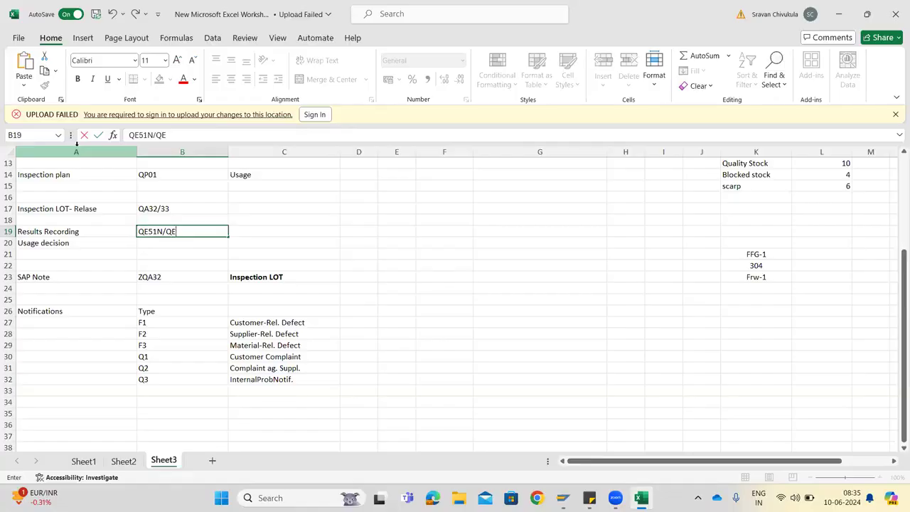
{"action": "key", "text": "alt+Tab"}
{"action": "left_click", "coordinate": [75, 31]}
{"action": "type", "text": "/nqe01"}
{"action": "key", "text": "Return"}
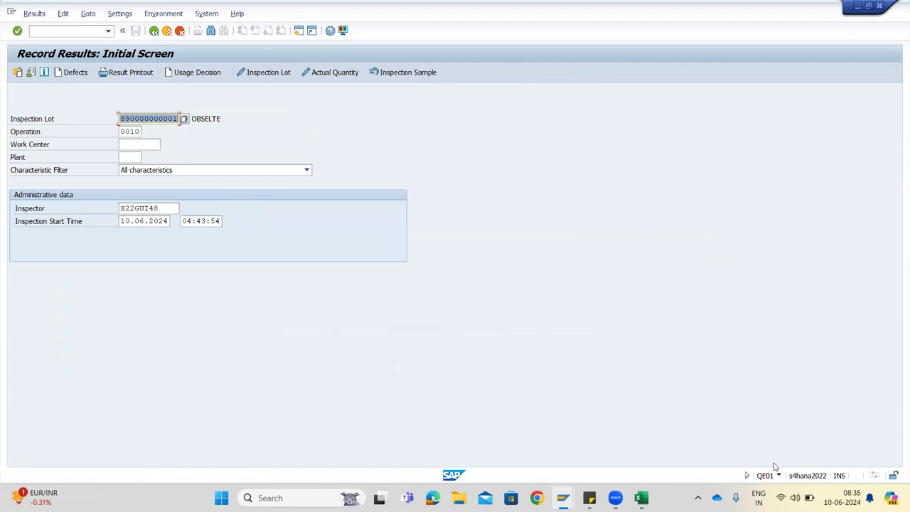
- Switch to Excel and complete the Results Recording entry in B19 as QE51N/QE01/QA32, and return to the inspection lot field in SAP
{"action": "key", "text": "alt+Tab"}
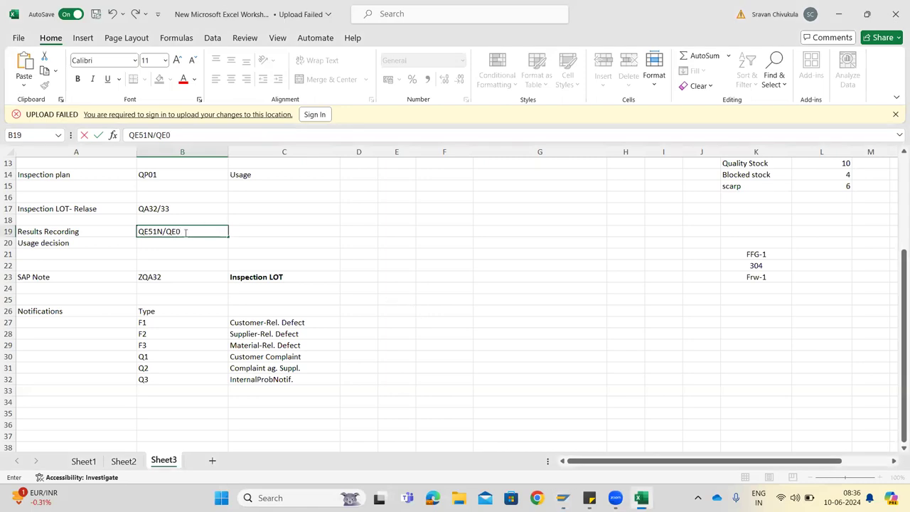
{"action": "type", "text": "QA32"}
{"action": "left_click_drag", "start_coordinate": [185, 232], "coordinate": [172, 234]}
{"action": "key", "text": "alt+Tab"}
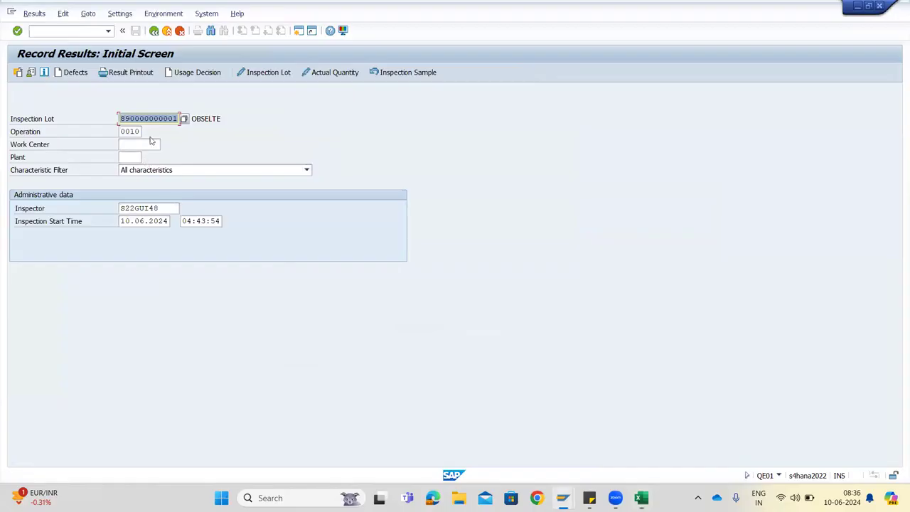
{"action": "left_click_drag", "start_coordinate": [122, 118], "coordinate": [178, 118]}
- Switch to Excel and enter QA11/QA32 beside Usage decision in cell B20
{"action": "key", "text": "alt+Tab"}
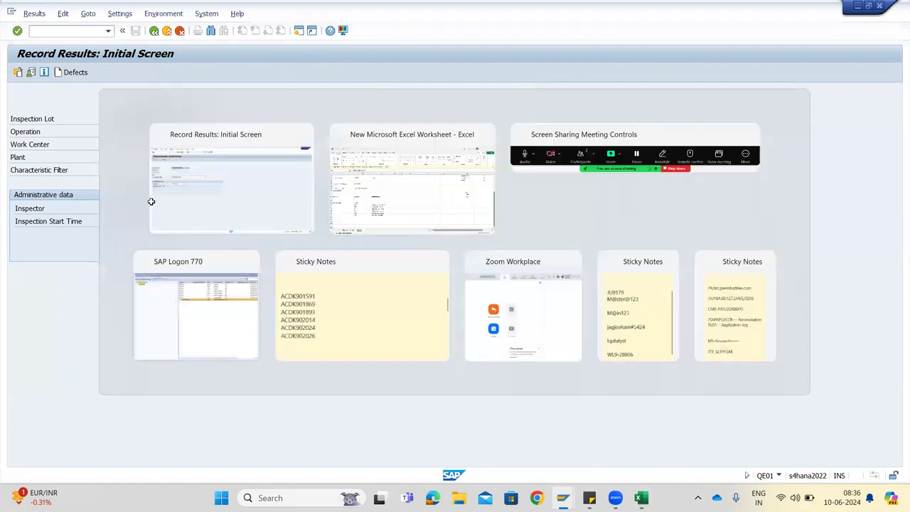
{"action": "left_click", "coordinate": [158, 243]}
{"action": "type", "text": "qa11"}
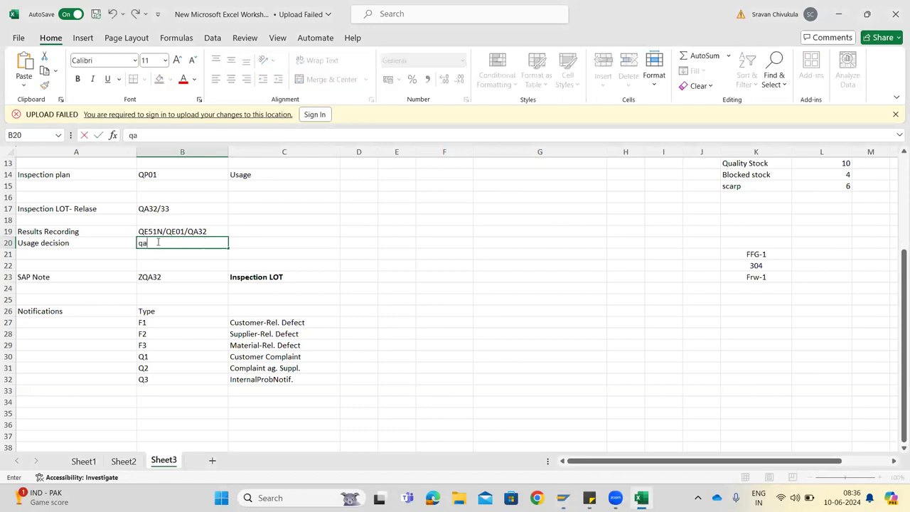
{"action": "key", "text": "BackSpace"}
{"action": "key", "text": "BackSpace"}
{"action": "type", "text": "QA11/QA32"}
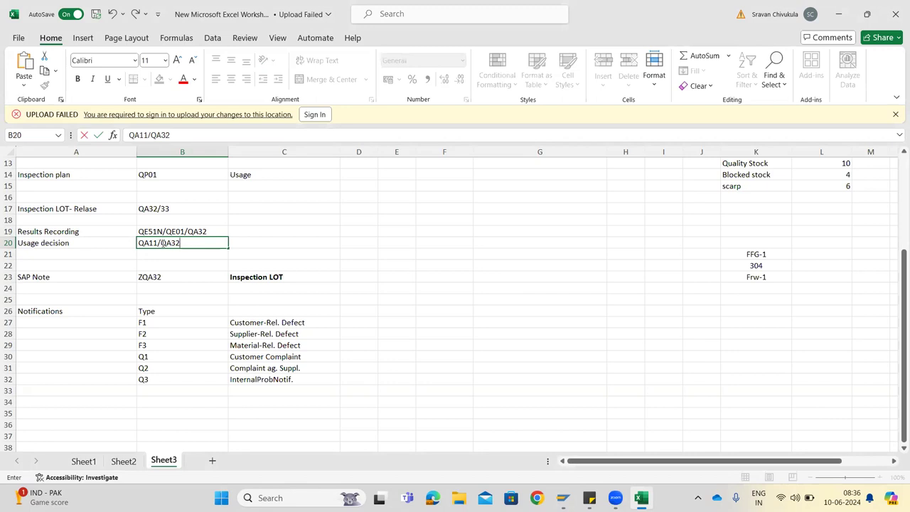
- Switch to SAP and open the inspection lot selection with transaction QA32
{"action": "key", "text": "alt+Tab"}
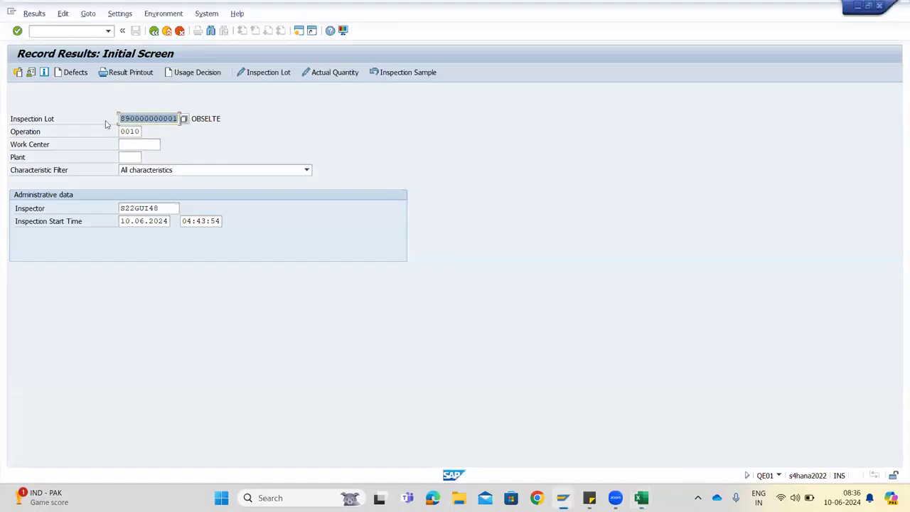
{"action": "left_click", "coordinate": [72, 31]}
{"action": "type", "text": "/NQA32"}
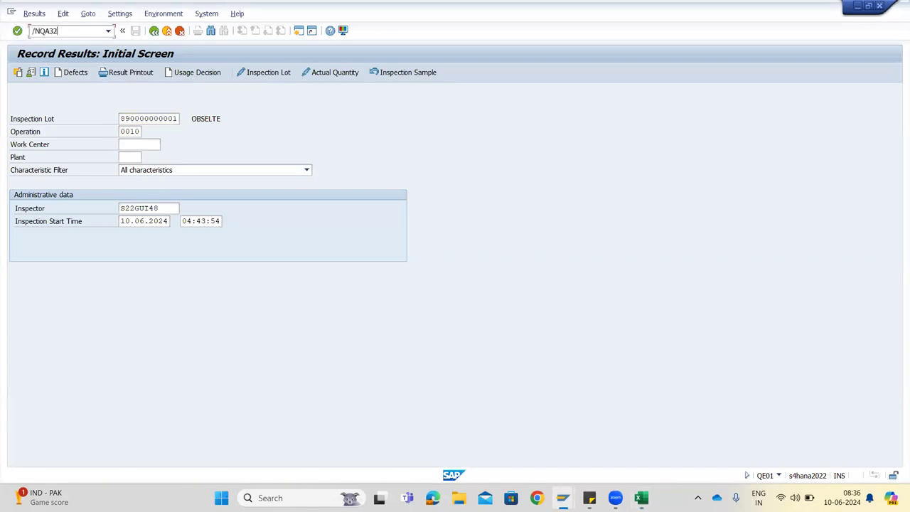
{"action": "key", "text": "Return"}
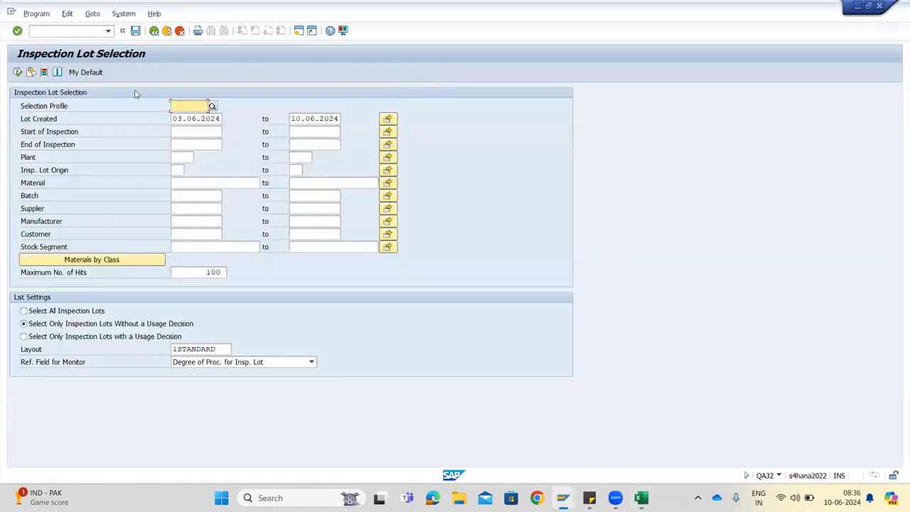
- List all inspection lots, with and without a usage decision, with both Lot Created dates cleared
{"action": "left_click", "coordinate": [182, 118]}
{"action": "key", "text": "ctrl+a"}
{"action": "key", "text": "Delete"}
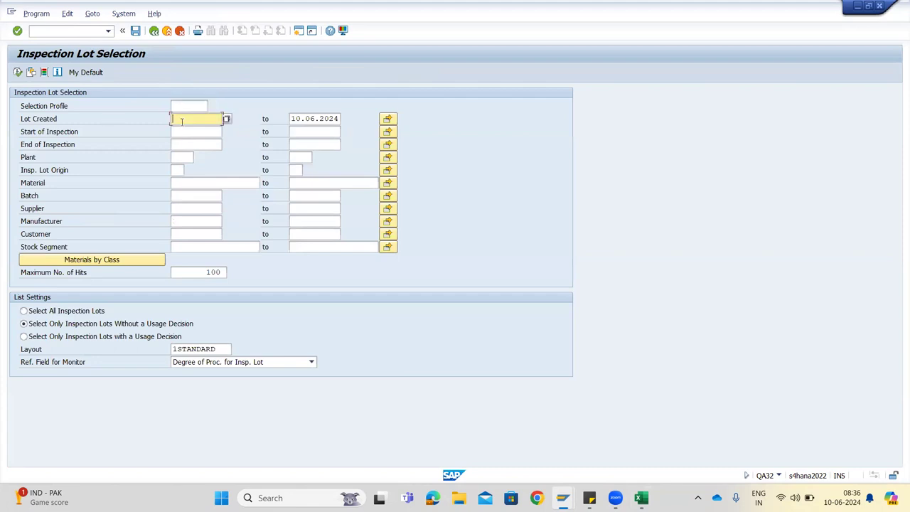
{"action": "key", "text": "Tab"}
{"action": "key", "text": "Delete"}
{"action": "left_click", "coordinate": [64, 312]}
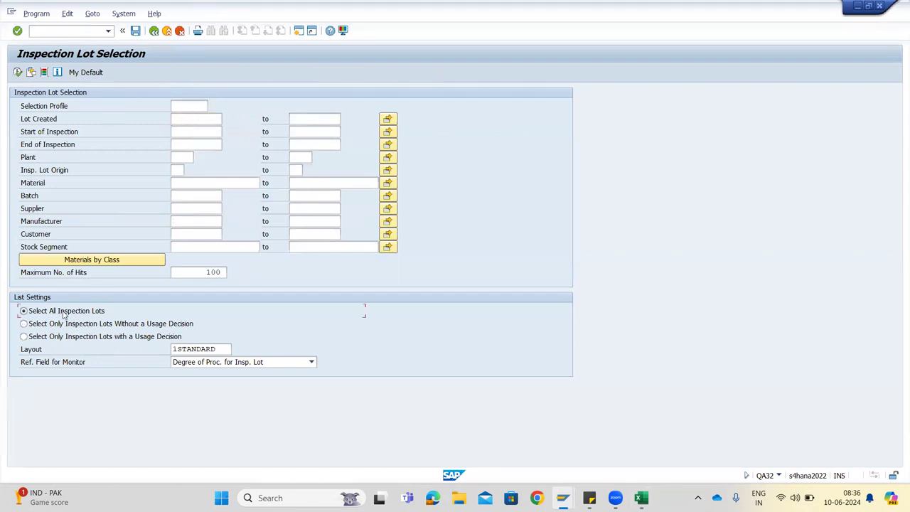
{"action": "left_click", "coordinate": [17, 73]}
- Display the usage decision of the SP003 lot dated 05.06.2024 with quantity ST 0, and return to the worklist
{"action": "left_click", "coordinate": [18, 175]}
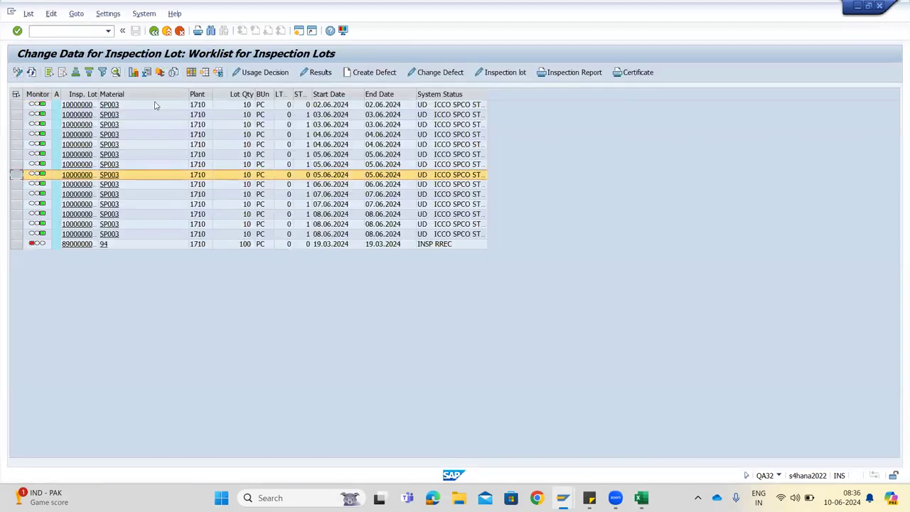
{"action": "left_click", "coordinate": [19, 73]}
{"action": "left_click", "coordinate": [263, 72]}
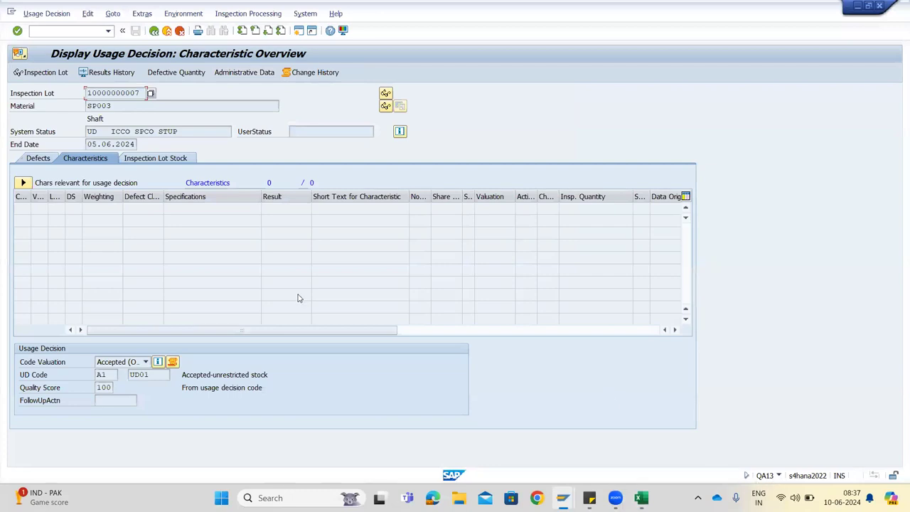
{"action": "left_click", "coordinate": [153, 32]}
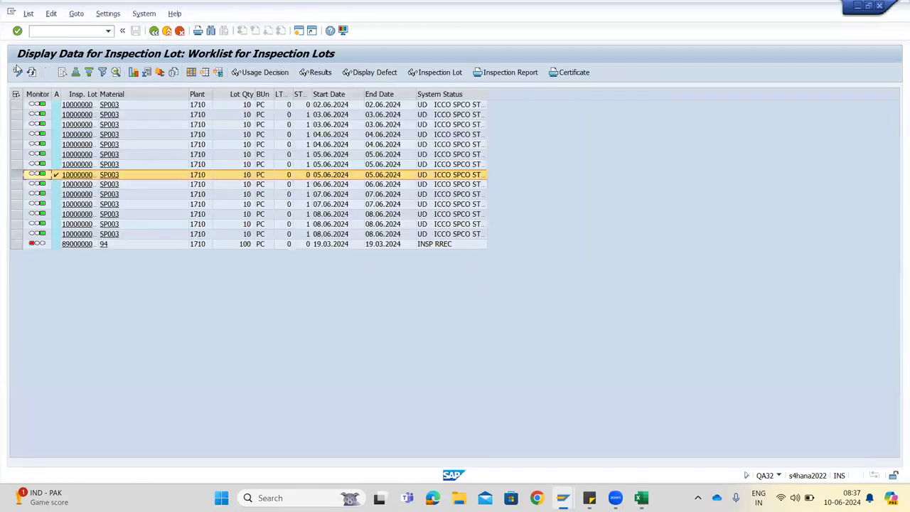
- Set the worklist to change mode, view the usage decision recording screen for the material 94 lot, and return to the list
{"action": "left_click", "coordinate": [18, 72]}
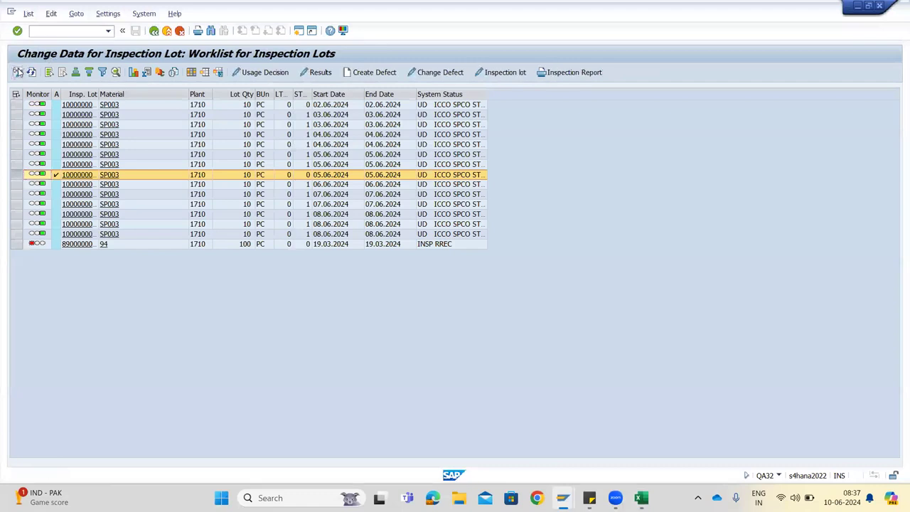
{"action": "left_click", "coordinate": [15, 244]}
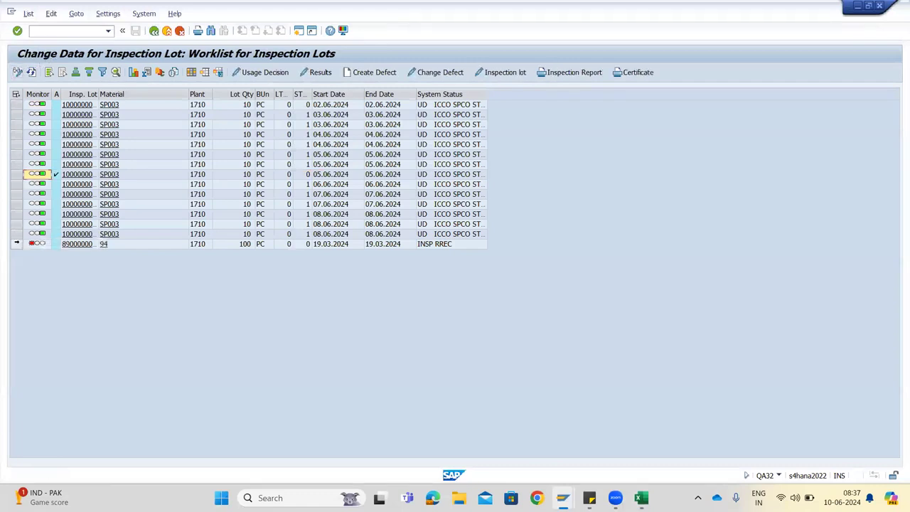
{"action": "left_click", "coordinate": [264, 74]}
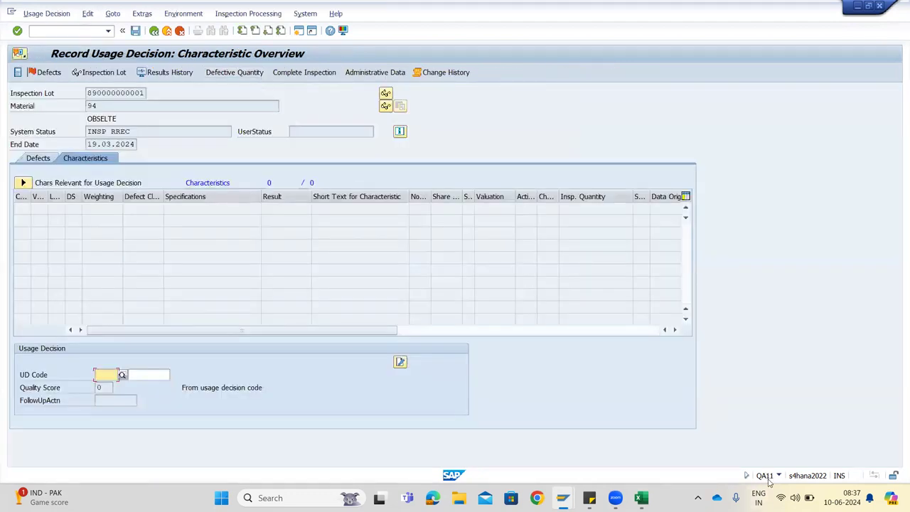
{"action": "left_click", "coordinate": [155, 31]}
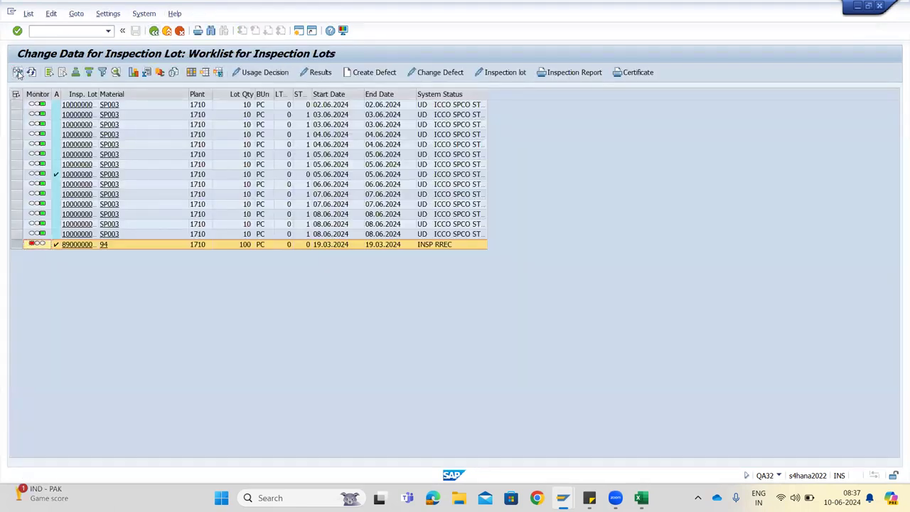
- Toggle the inspection lot worklist to display mode and back to change mode to compare the usage decision options
{"action": "left_click", "coordinate": [17, 73]}
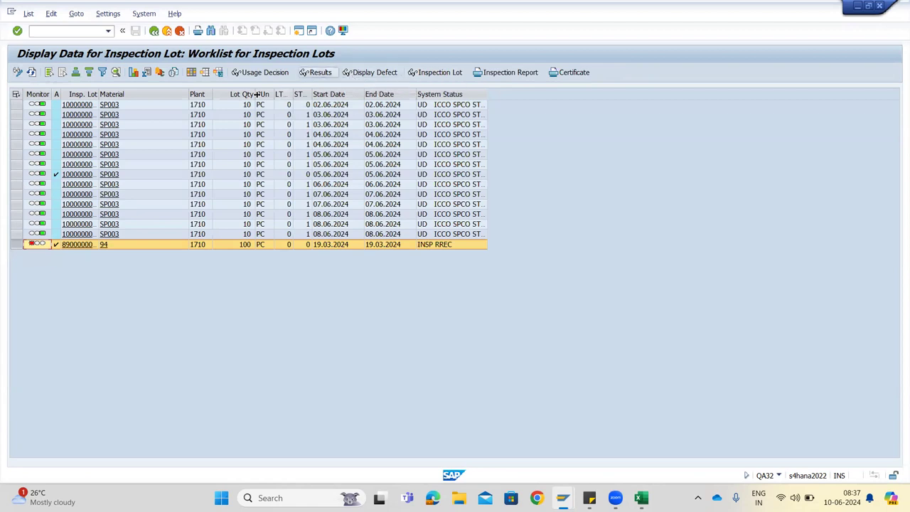
{"action": "left_click", "coordinate": [18, 72]}
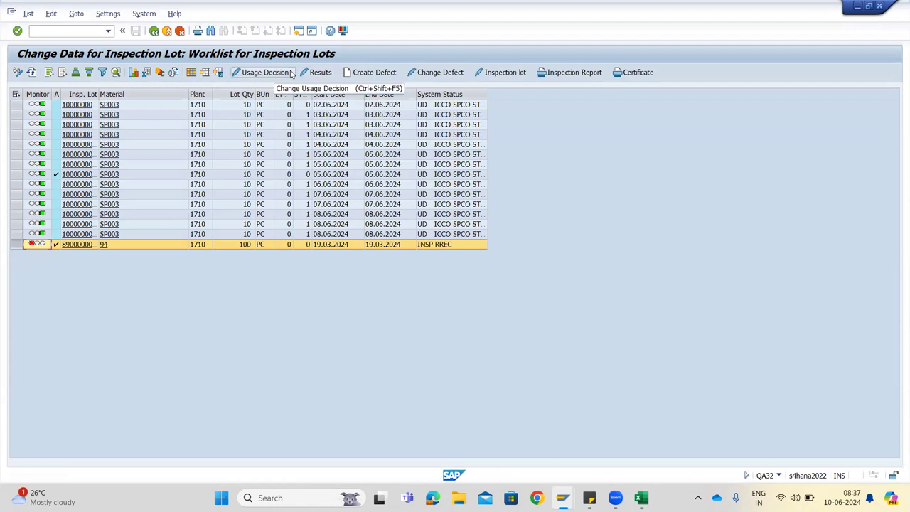
{"action": "left_click", "coordinate": [290, 74]}
- Switch to Excel and enter FIORI in cell A34 below the list of notification types
{"action": "key", "text": "alt+Tab"}
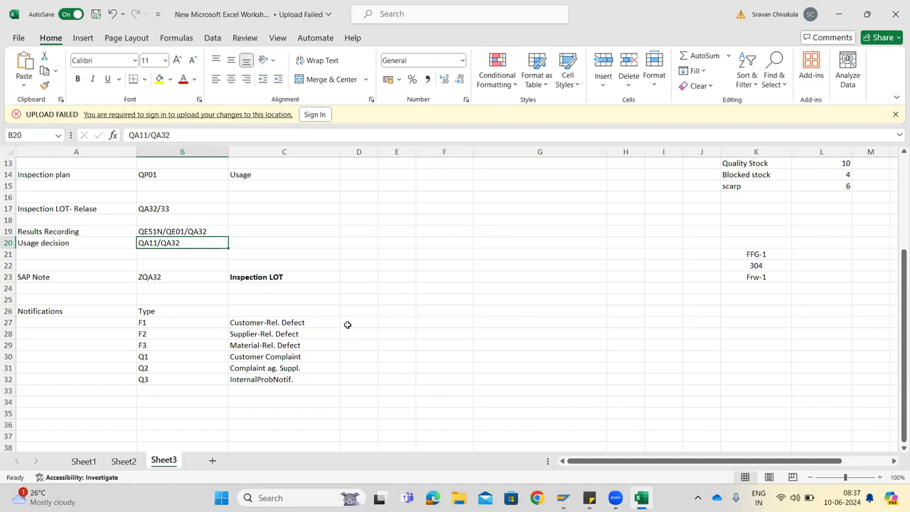
{"action": "left_click_drag", "start_coordinate": [901, 268], "coordinate": [872, 142]}
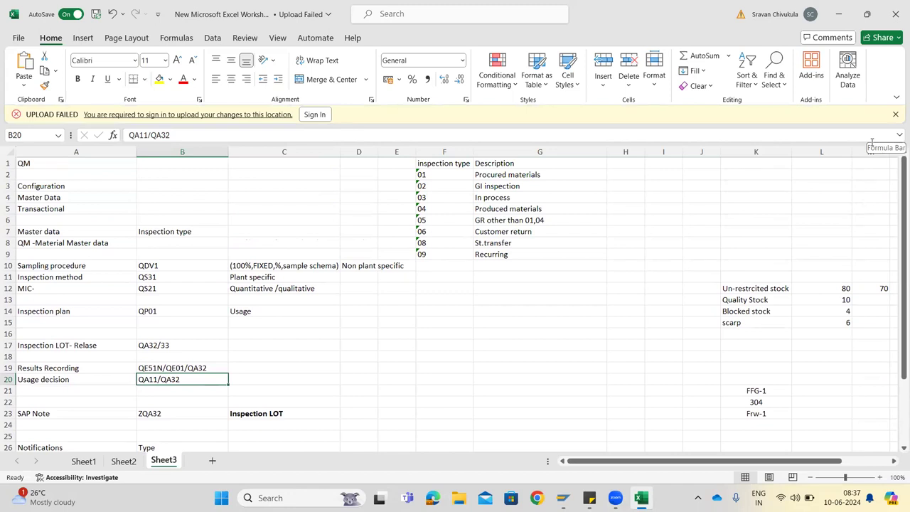
{"action": "left_click_drag", "start_coordinate": [897, 179], "coordinate": [897, 320]}
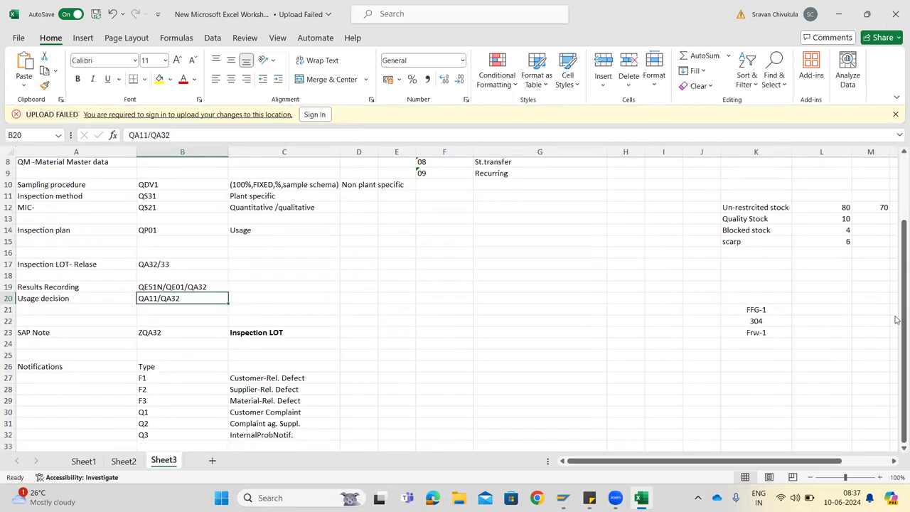
{"action": "left_click", "coordinate": [180, 431]}
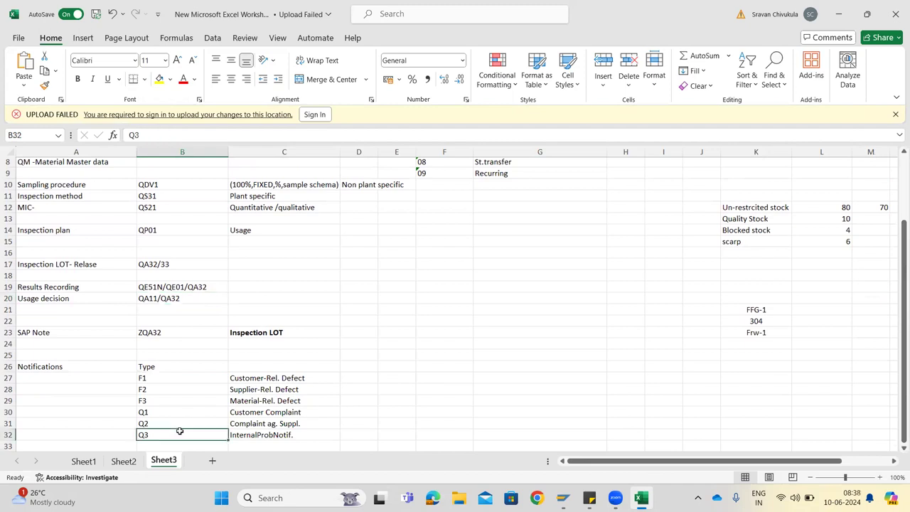
{"action": "key", "text": "Down"}
{"action": "key", "text": "Down"}
{"action": "key", "text": "Left"}
{"action": "type", "text": "fiori"}
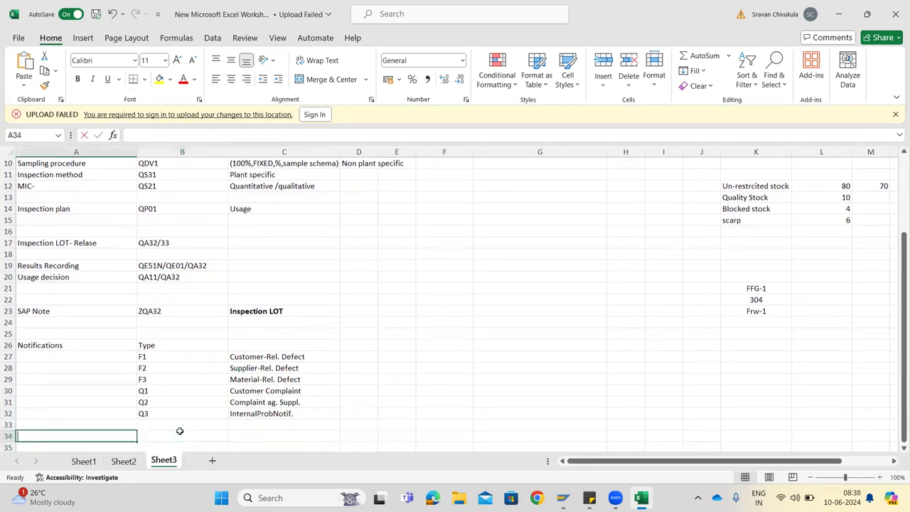
{"action": "key", "text": "BackSpace"}
{"action": "key", "text": "BackSpace"}
{"action": "key", "text": "BackSpace"}
{"action": "key", "text": "BackSpace"}
{"action": "type", "text": "FIORI"}
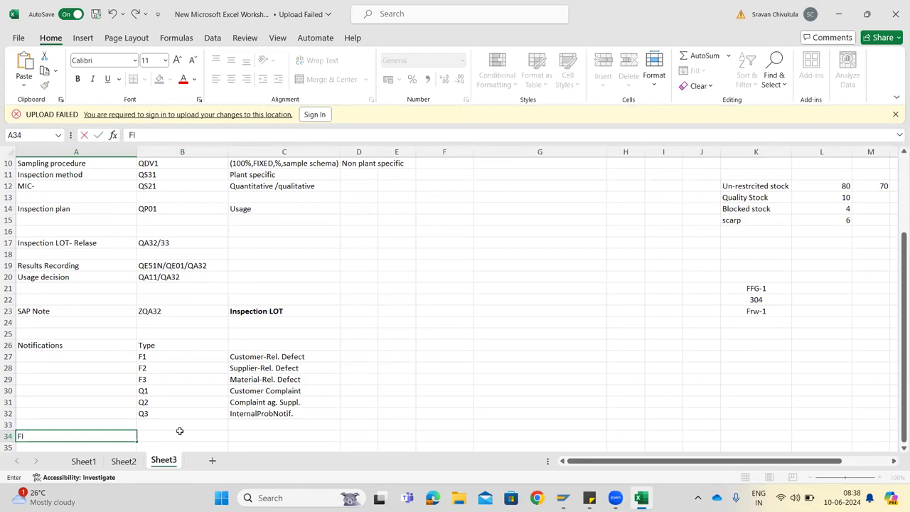
{"action": "key", "text": "Tab"}
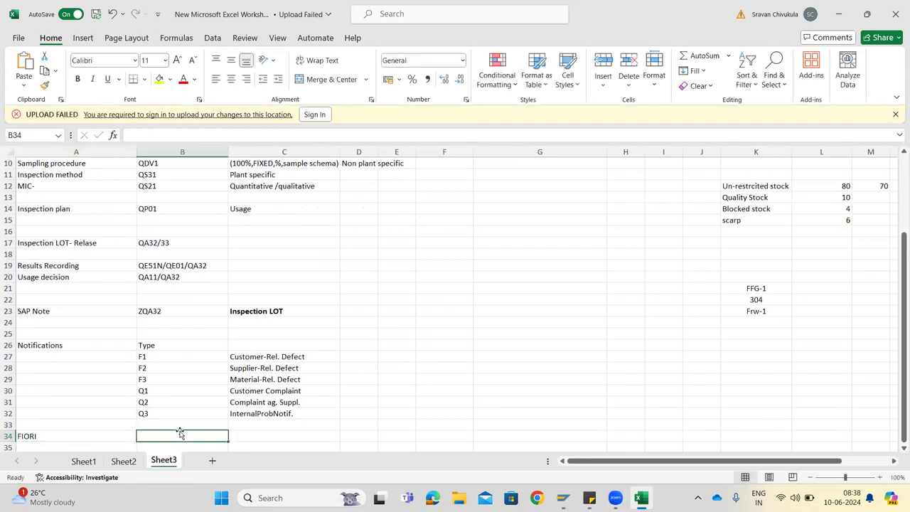
- Enter ANALYTICS app beside FIORI in cell B34
{"action": "type", "text": "ANAL"}
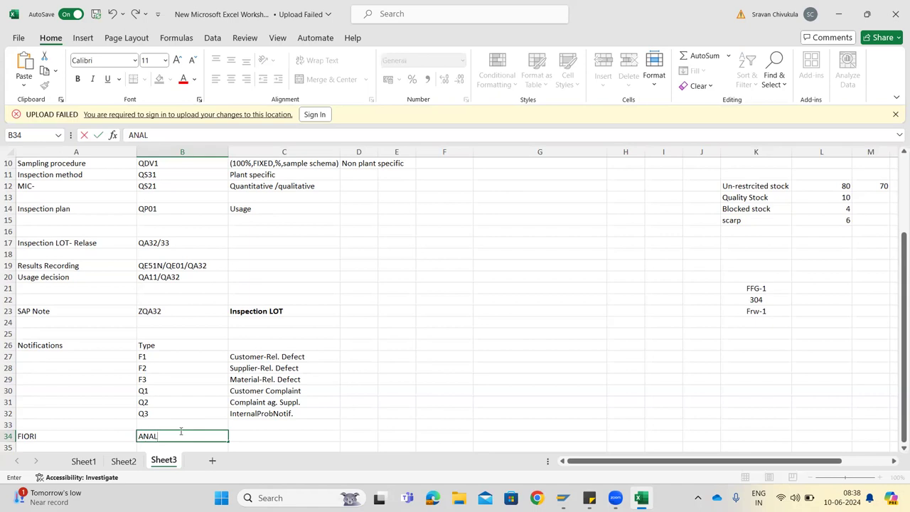
{"action": "type", "text": "YTICS a"}
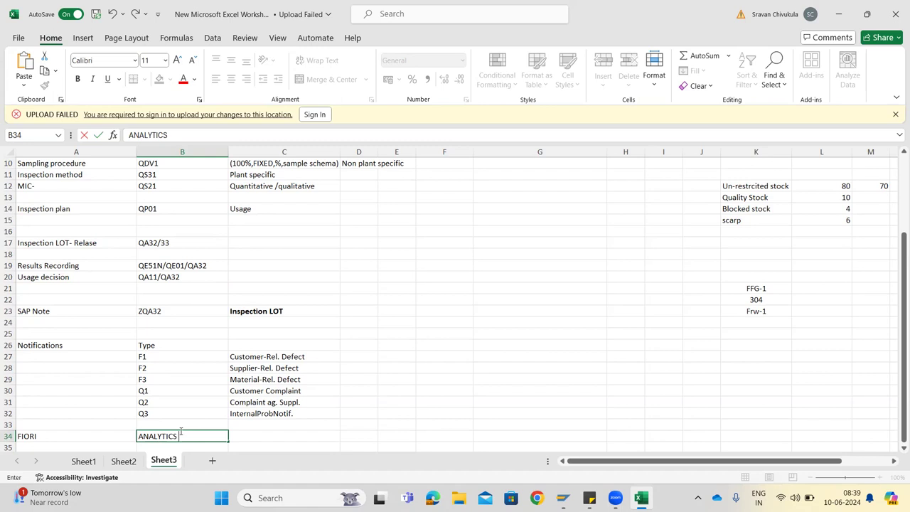
{"action": "type", "text": "app"}
{"action": "key", "text": "BackSpace"}
{"action": "key", "text": "BackSpace"}
{"action": "key", "text": "BackSpace"}
{"action": "type", "text": "app"}
{"action": "key", "text": "Return"}
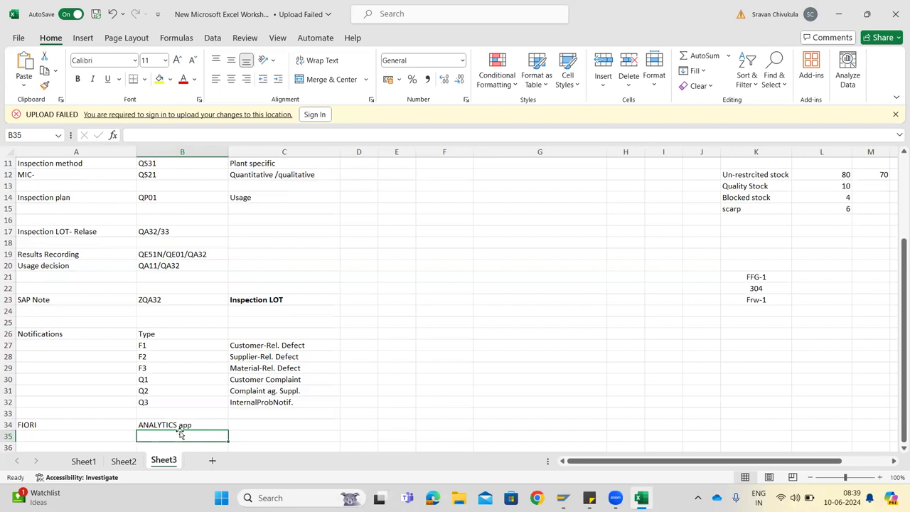
{"action": "key", "text": "alt"}
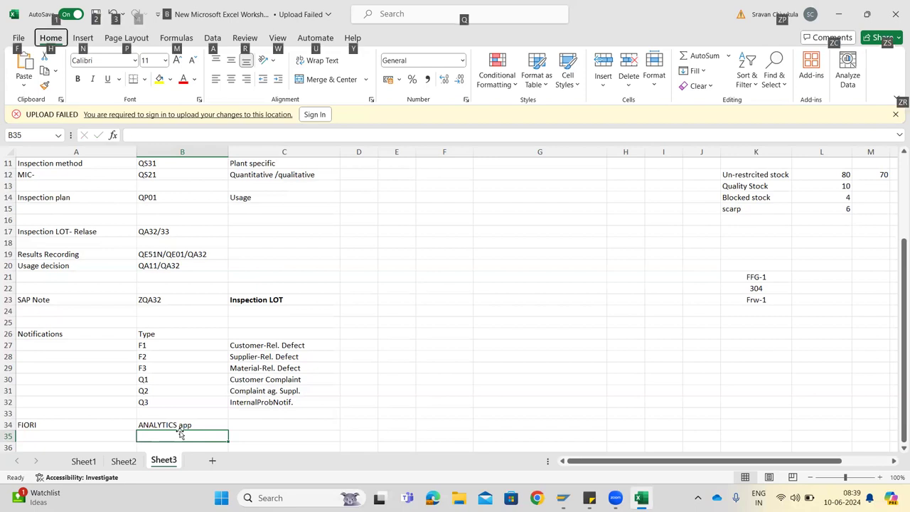
{"action": "key", "text": "u"}
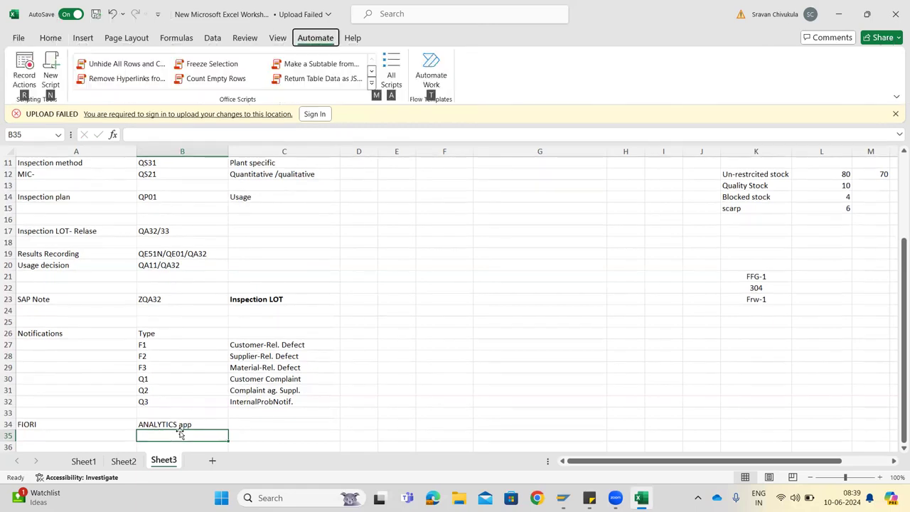
{"action": "double_click", "coordinate": [174, 435]}
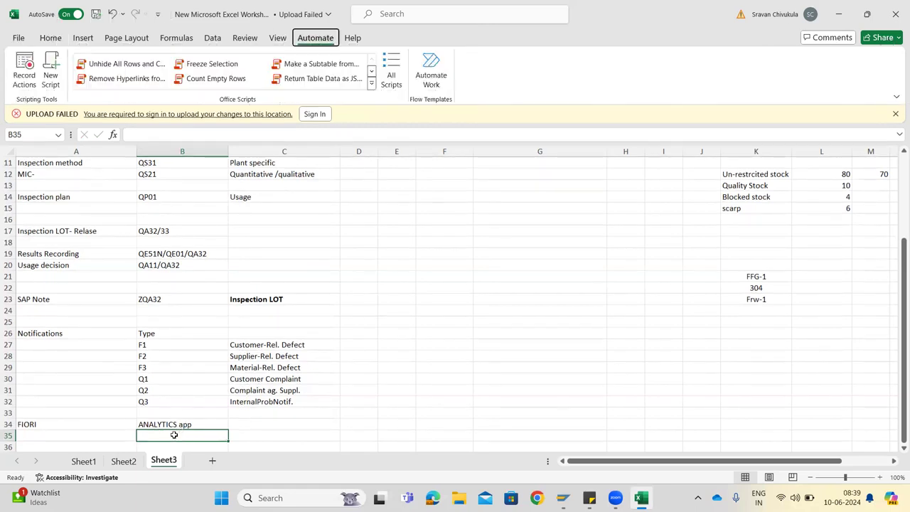
- Enter the Fiori launchpad transaction code /N/UI2/FLP in cell B35 below the ANALYTICS app entry
{"action": "type", "text": "/"}
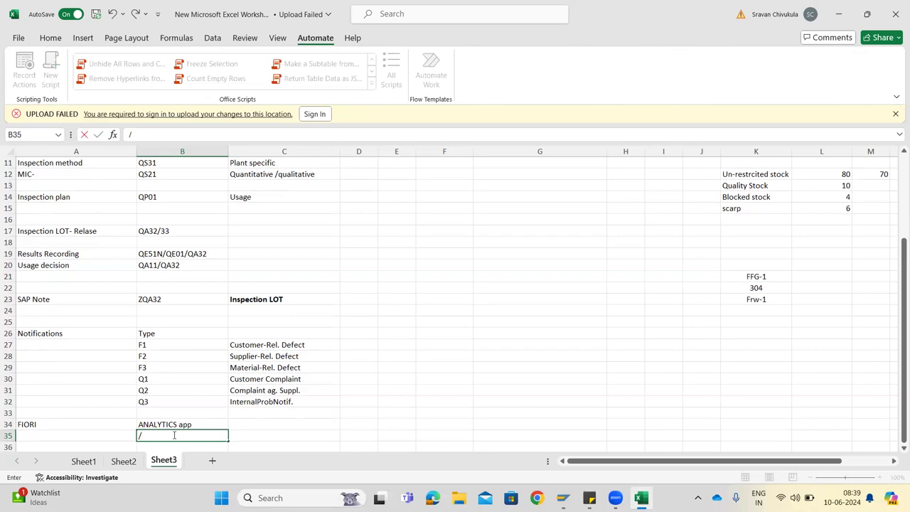
{"action": "type", "text": "UI"}
{"action": "type", "text": "2/"}
{"action": "type", "text": "FLP"}
{"action": "type", "text": "N/"}
{"action": "type", "text": "/"}
{"action": "key", "text": "BackSpace"}
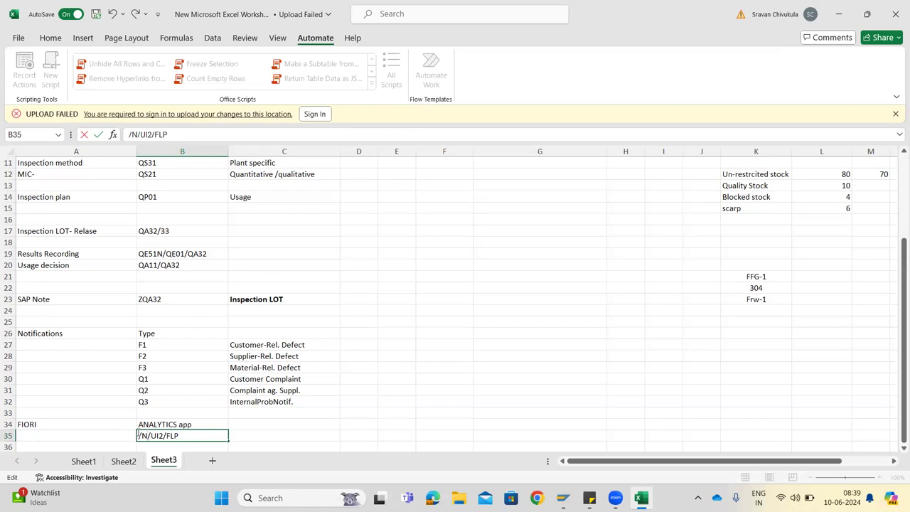
- Highlight the ANALYTICS app cell B34 with the standard red fill color
{"action": "left_click", "coordinate": [166, 425]}
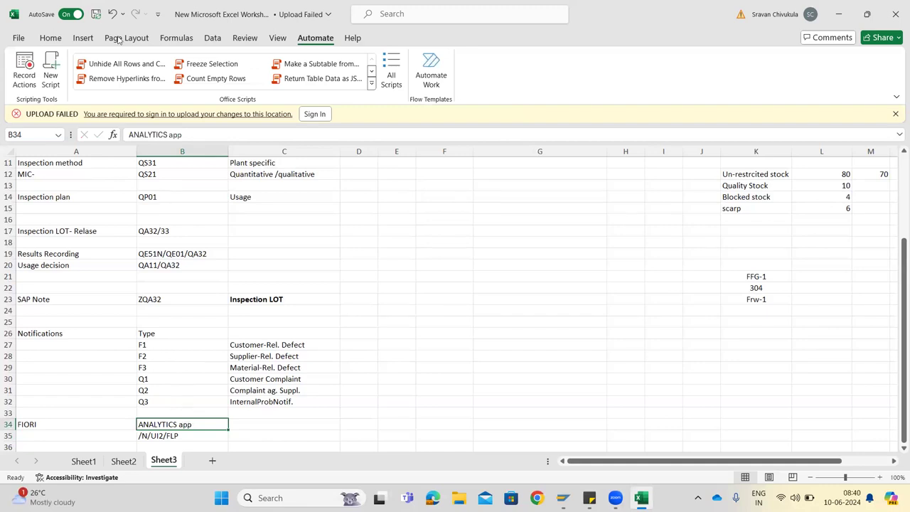
{"action": "left_click", "coordinate": [98, 14]}
{"action": "left_click", "coordinate": [59, 41]}
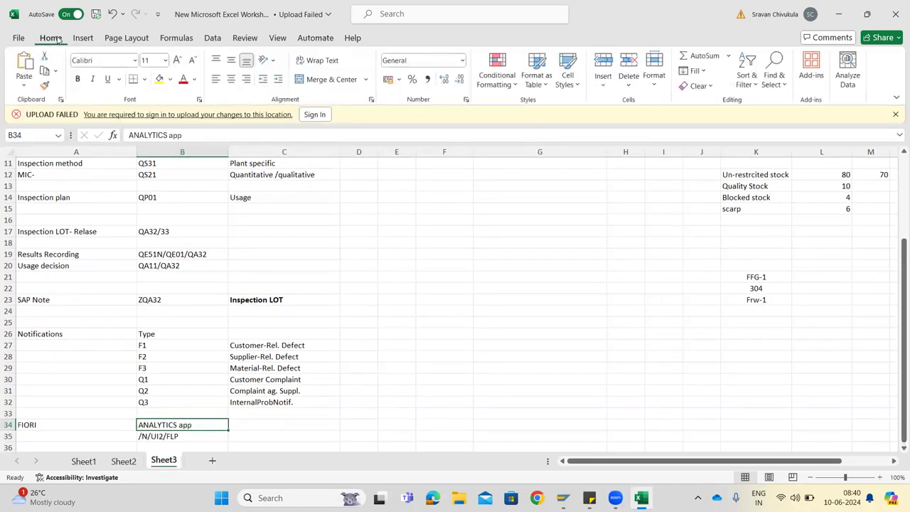
{"action": "left_click", "coordinate": [172, 80]}
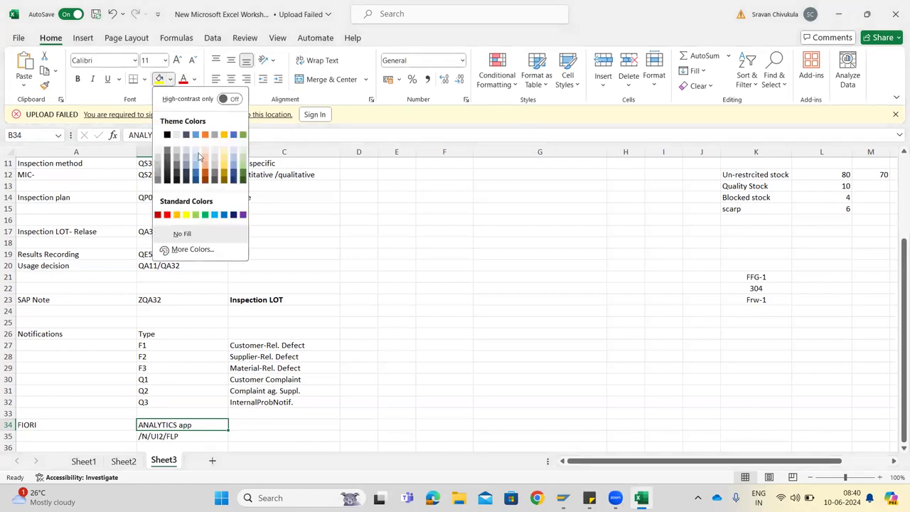
{"action": "left_click", "coordinate": [167, 214]}
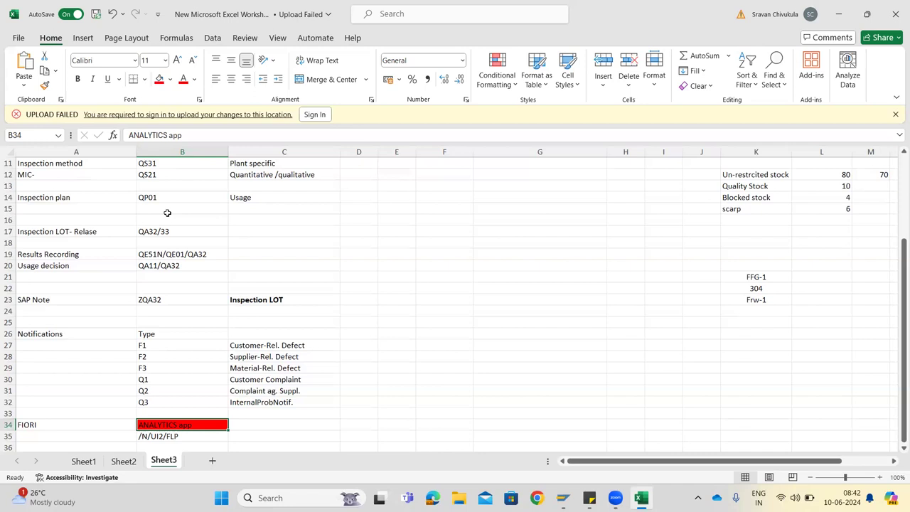
{"action": "scroll", "coordinate": [167, 213], "scroll_direction": "down", "scroll_amount": 1}
{"action": "scroll", "coordinate": [167, 212], "scroll_direction": "up", "scroll_amount": 1}
{"action": "left_click", "coordinate": [518, 133]}
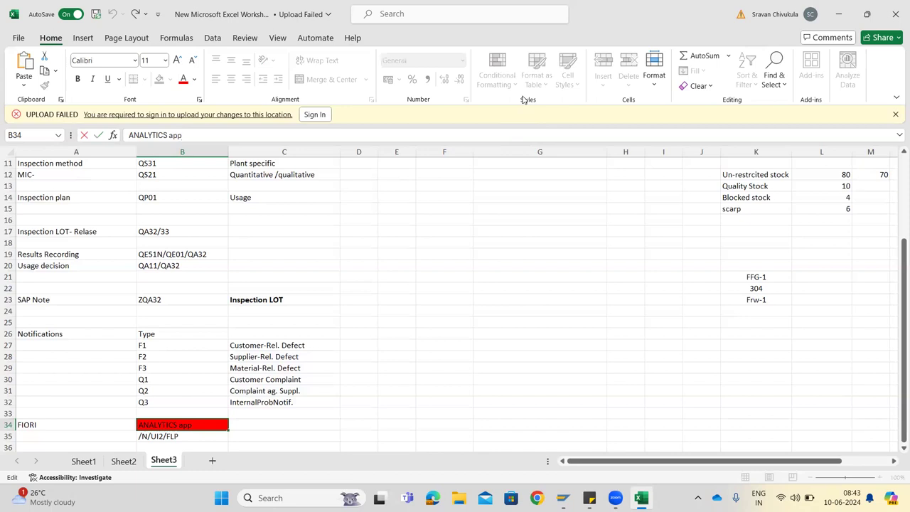
{"action": "key", "text": "alt+Tab"}
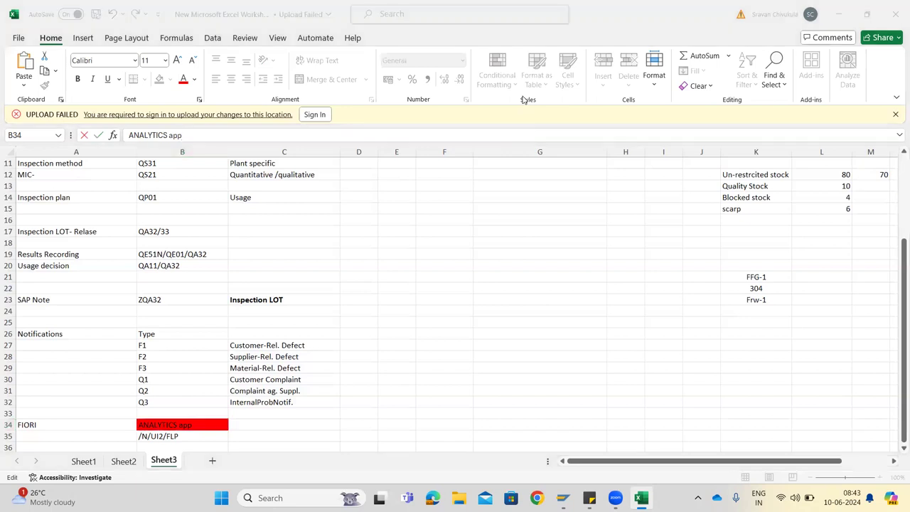